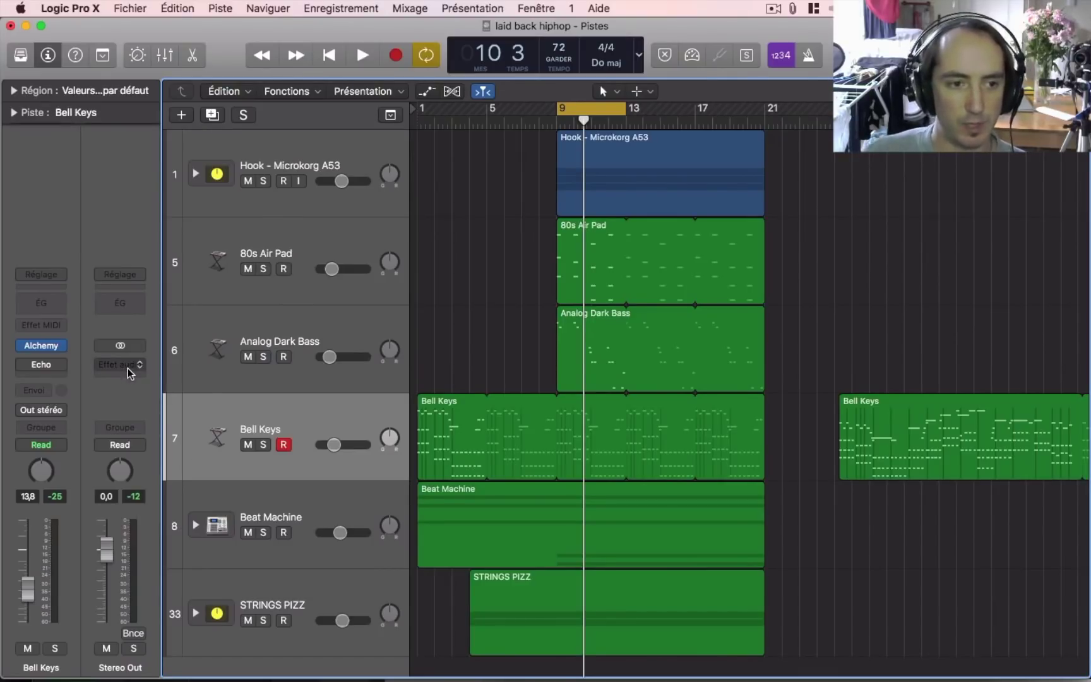
Insert a dual-mono Channel EQ on the Stereo Out channel
left_click(130, 367)
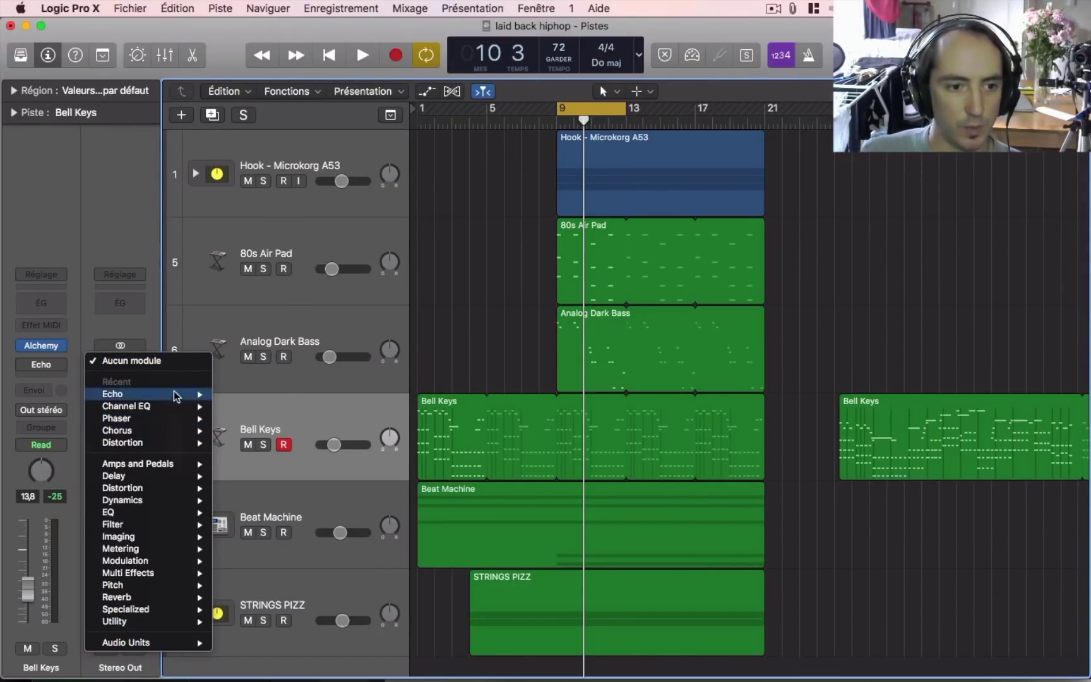
mouse_move(179, 512)
mouse_move(278, 519)
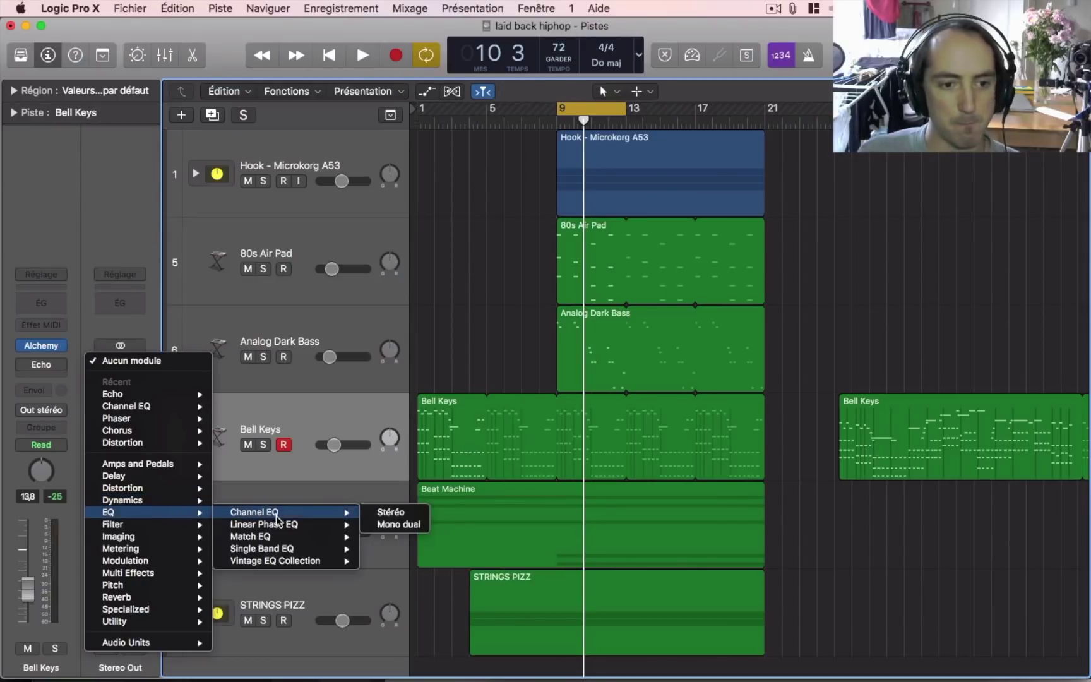
left_click(398, 524)
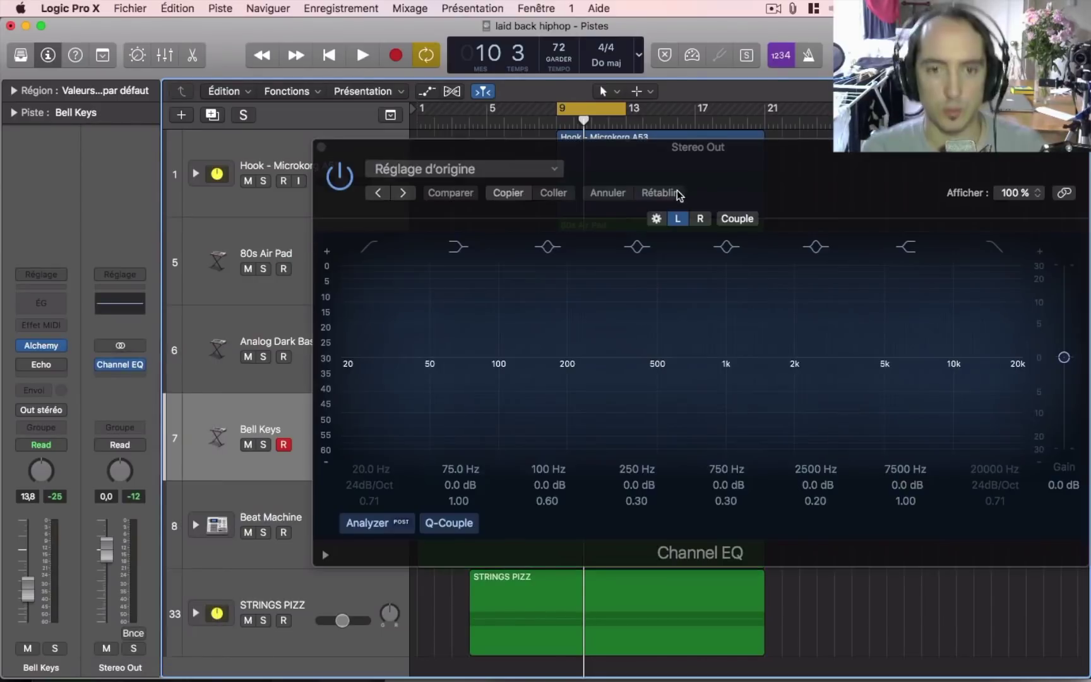
Switch the Channel EQ to Mid/Side processing and bring up the Mid curve in a repositioned plug-in window
left_click(657, 216)
left_click(411, 390)
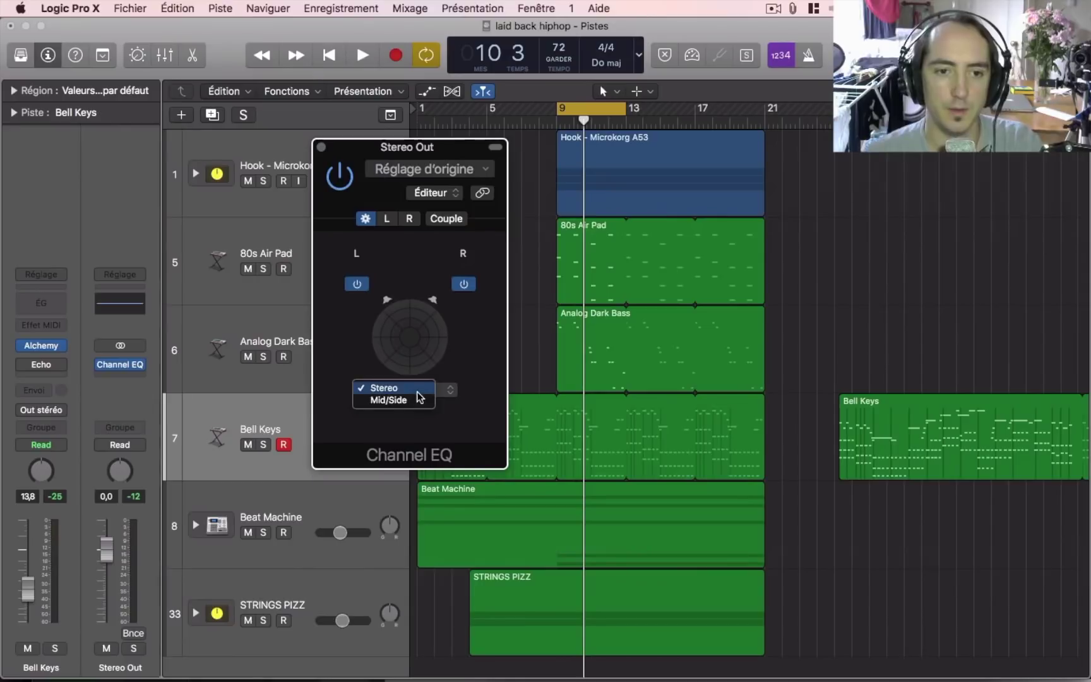
left_click(418, 402)
left_click(383, 220)
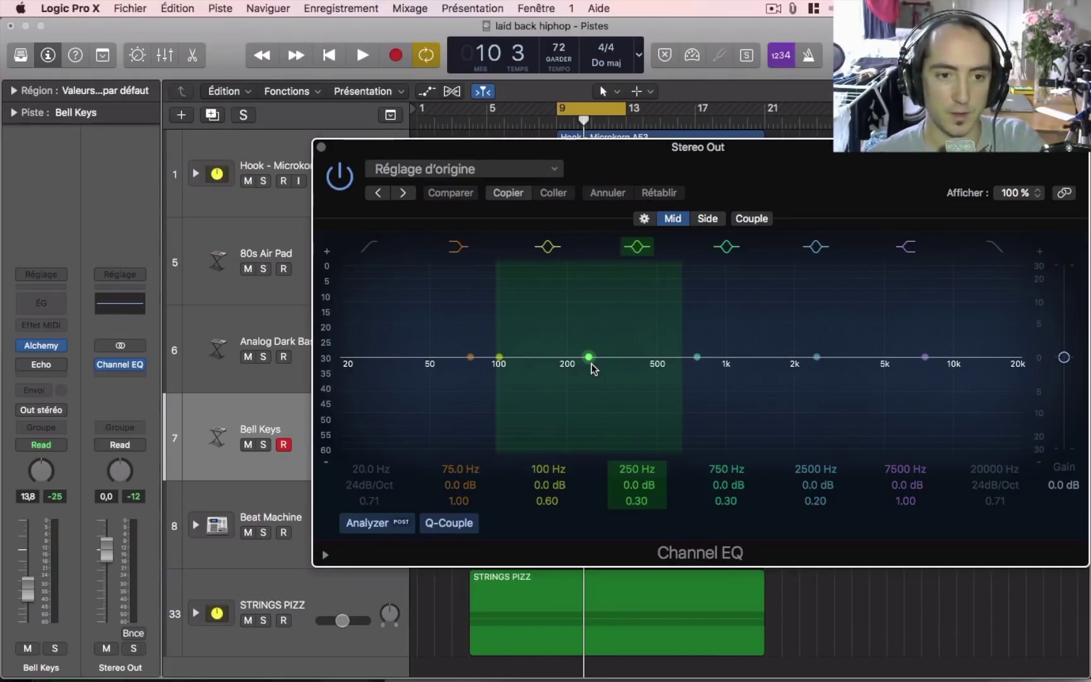
left_click_drag(461, 152, 406, 160)
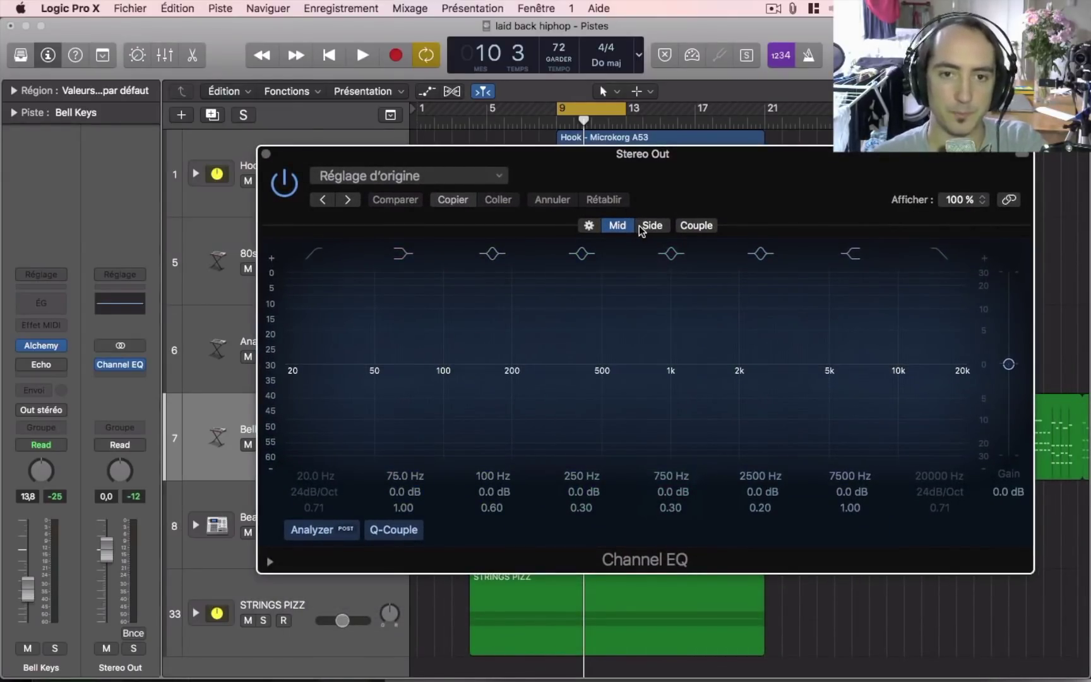
Listen to the loop and boost the Mid low shelf by +3.0 dB at 70 Hz
key("space")
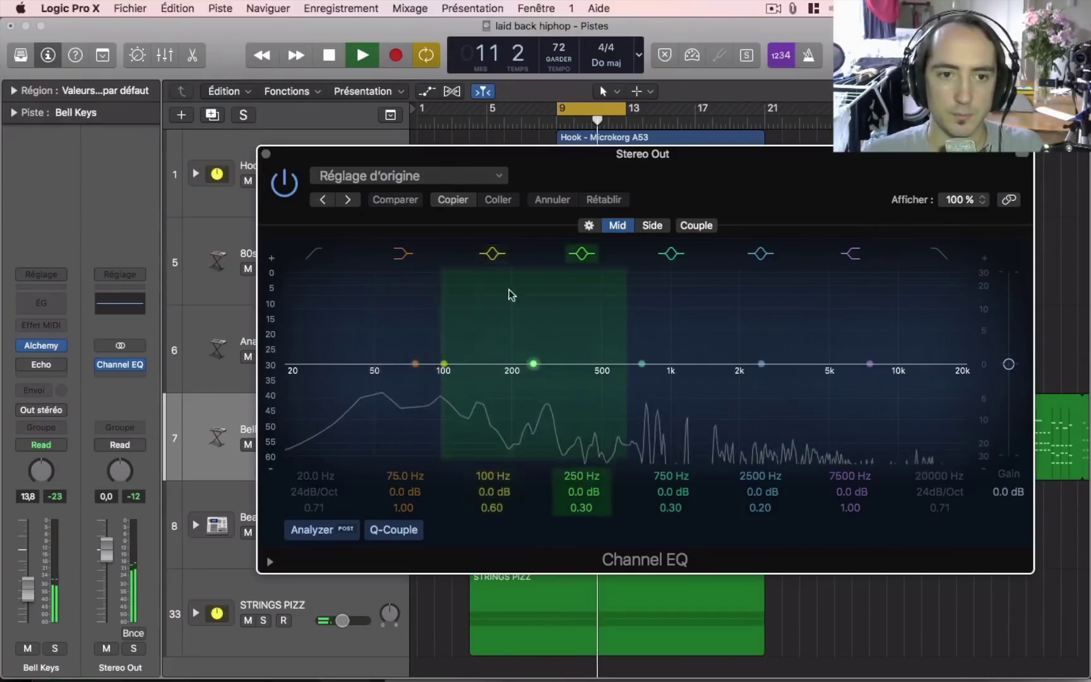
left_click(400, 252)
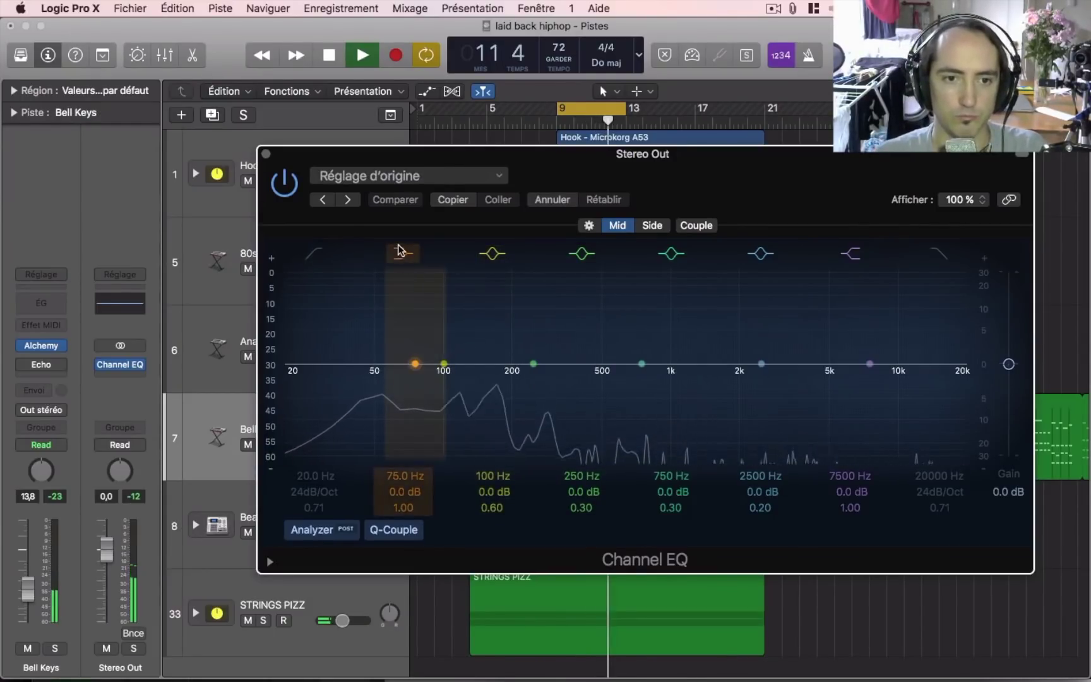
key("space")
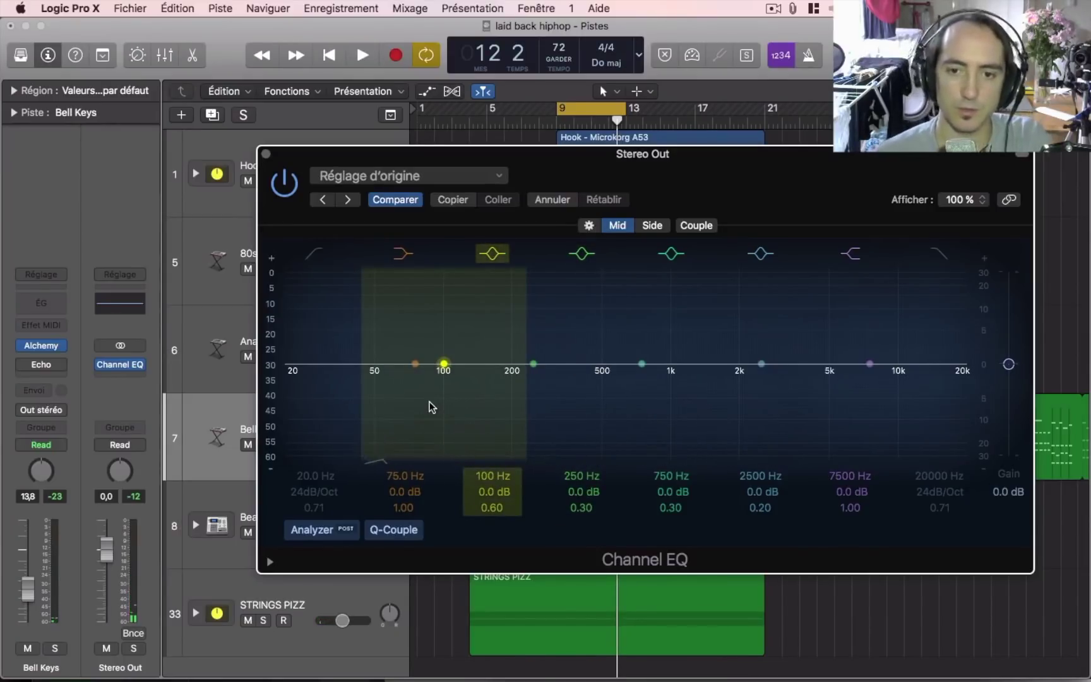
left_click_drag(411, 384, 408, 351)
key("space")
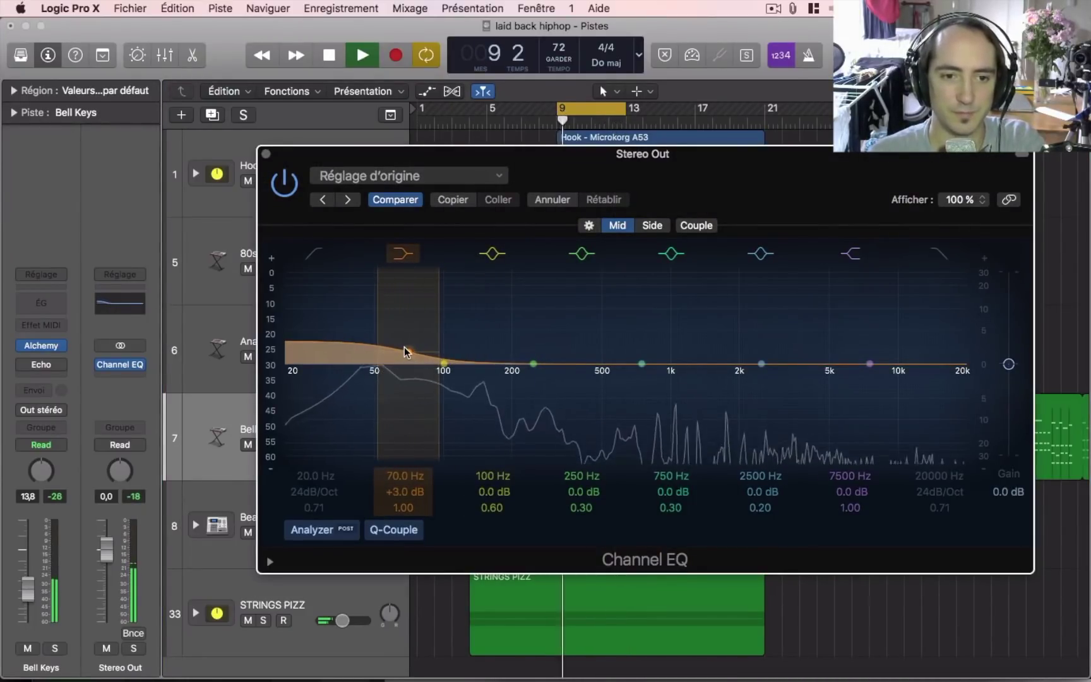
Enable the Mid low cut at 30.5 Hz with a 48 dB/Oct slope, and set the low shelf gain to +2.0 dB
left_click(314, 254)
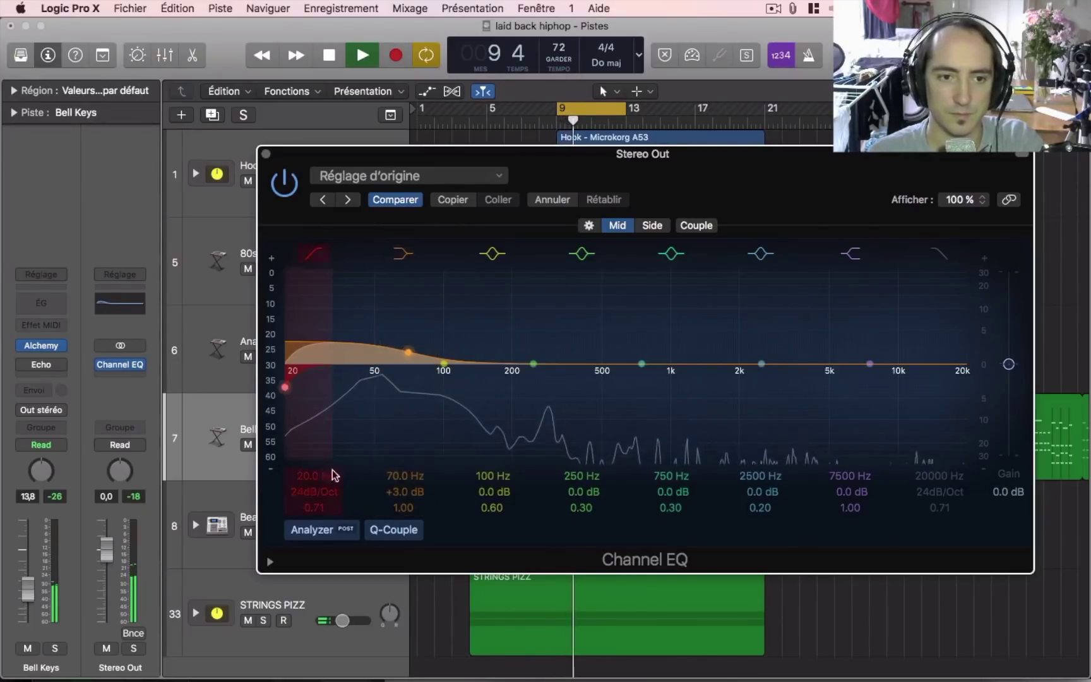
left_click_drag(303, 493, 304, 457)
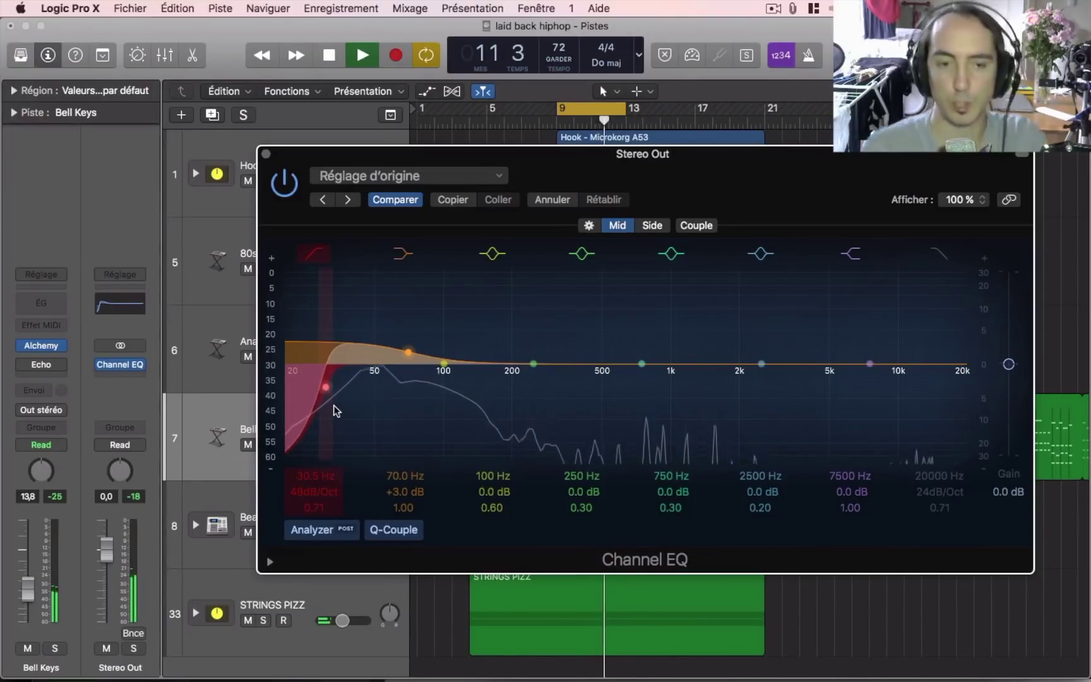
left_click_drag(406, 350, 408, 357)
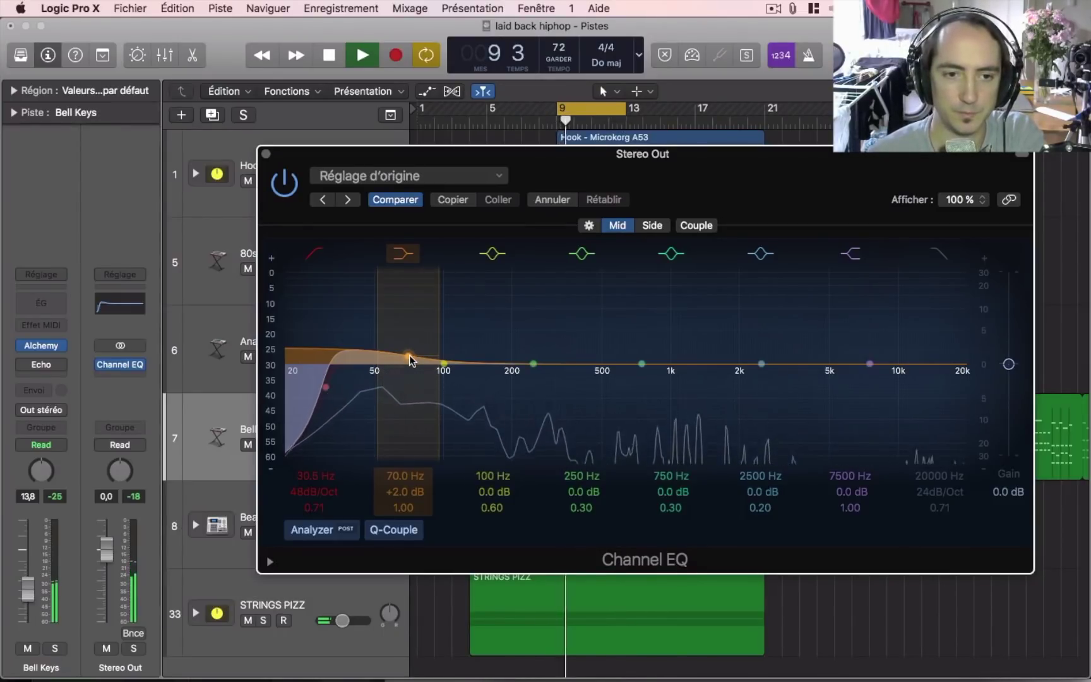
Set the Mid low shelf to +2.5 dB and the 100 Hz bell to 130 Hz, +2.0 dB, Q 1.90, comparing against bypass
left_click_drag(409, 354, 460, 348)
left_click_drag(490, 507, 488, 493)
left_click_drag(465, 415, 480, 358)
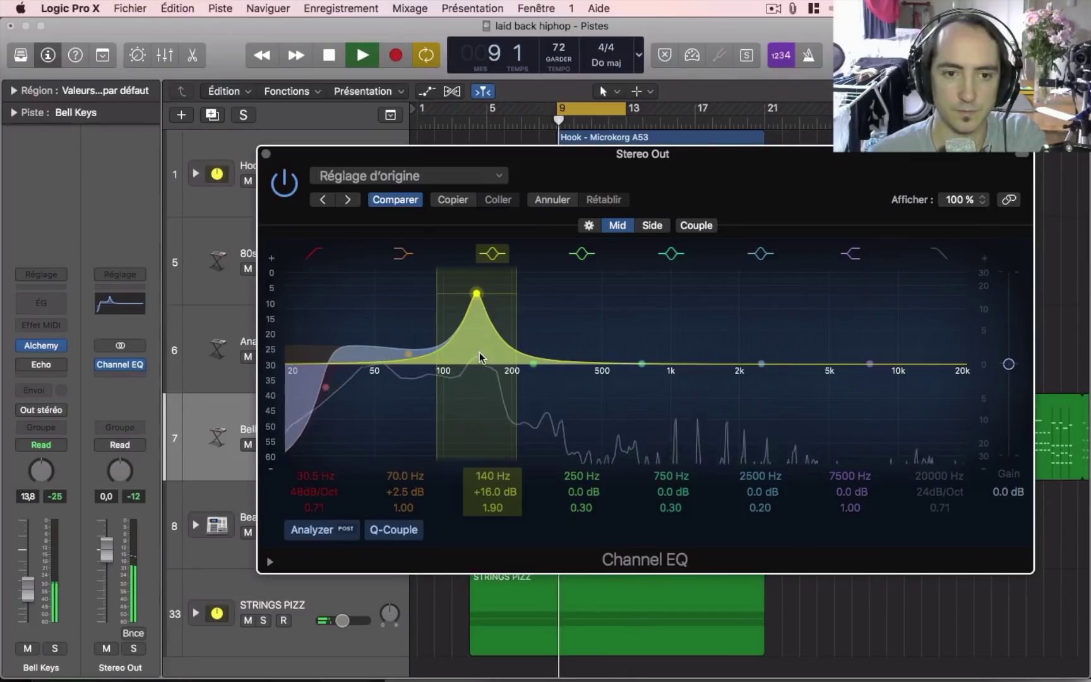
left_click_drag(480, 358, 472, 324)
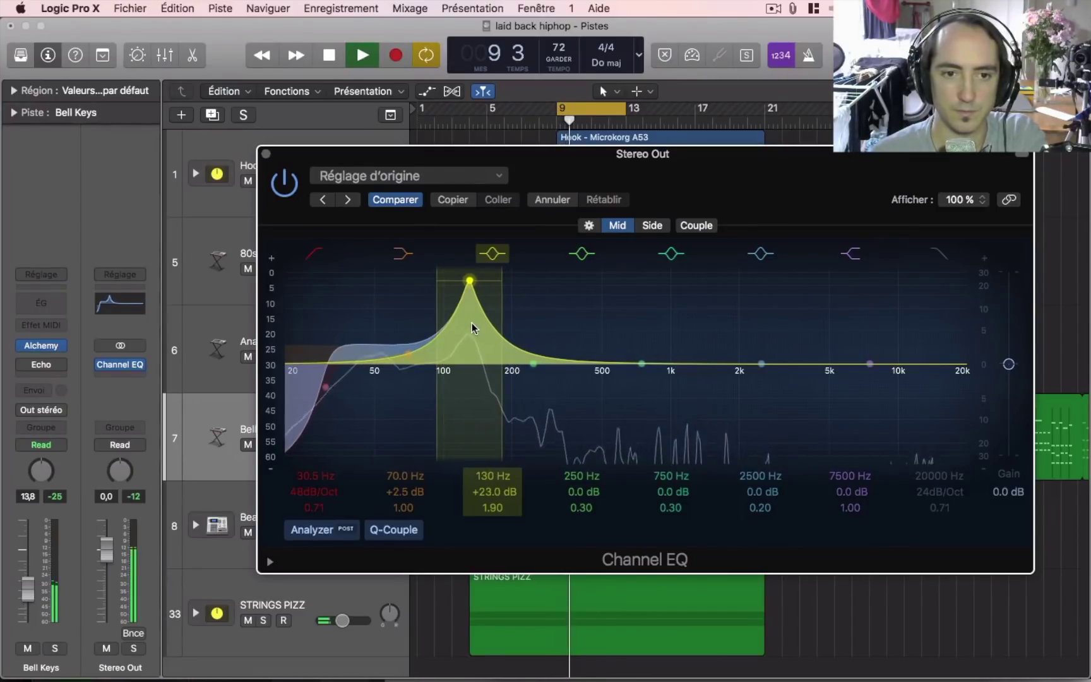
left_click_drag(492, 493, 492, 546)
left_click(286, 184)
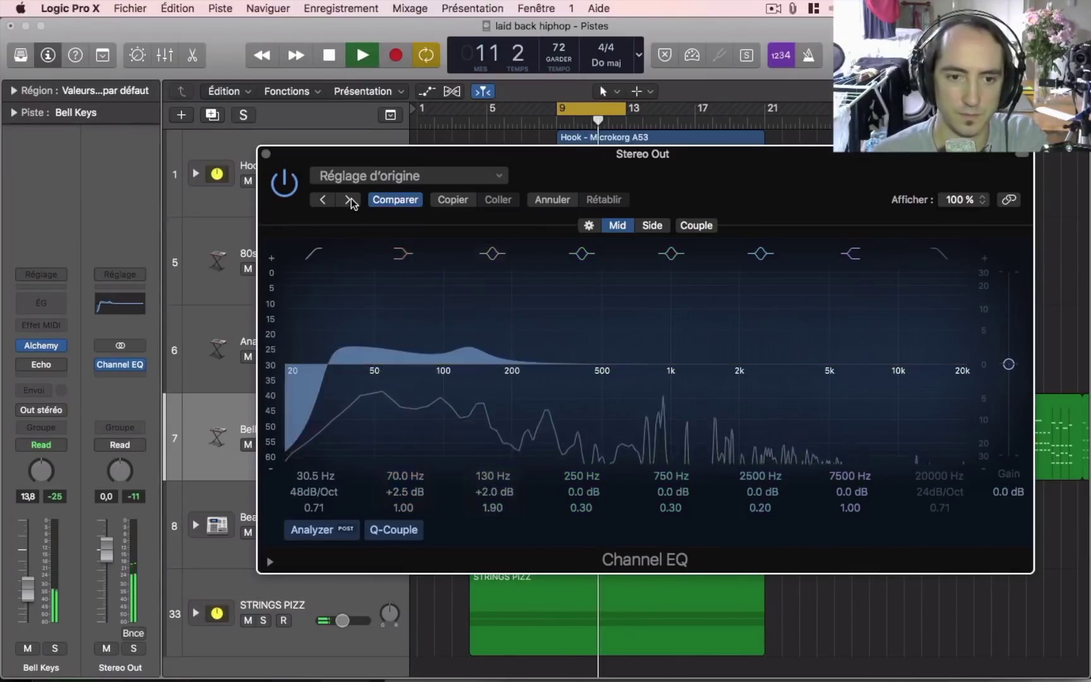
left_click(285, 184)
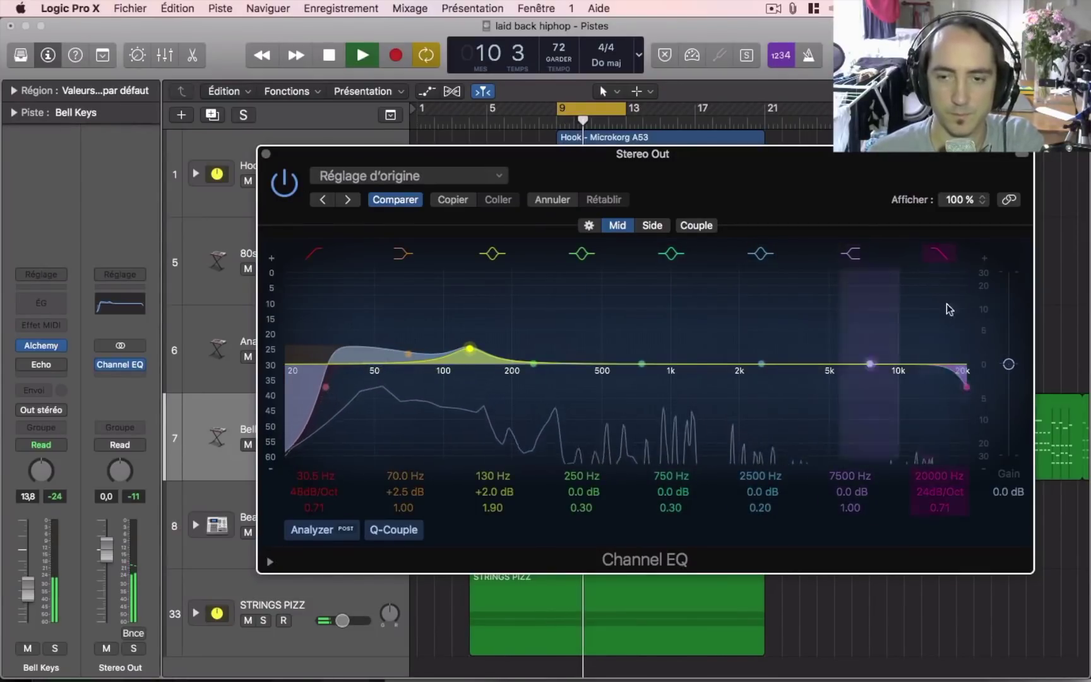
Sweep the Mid high cut and set it to 16400 Hz, 48 dB/Oct and Q 0.75, comparing with the band off
key("space")
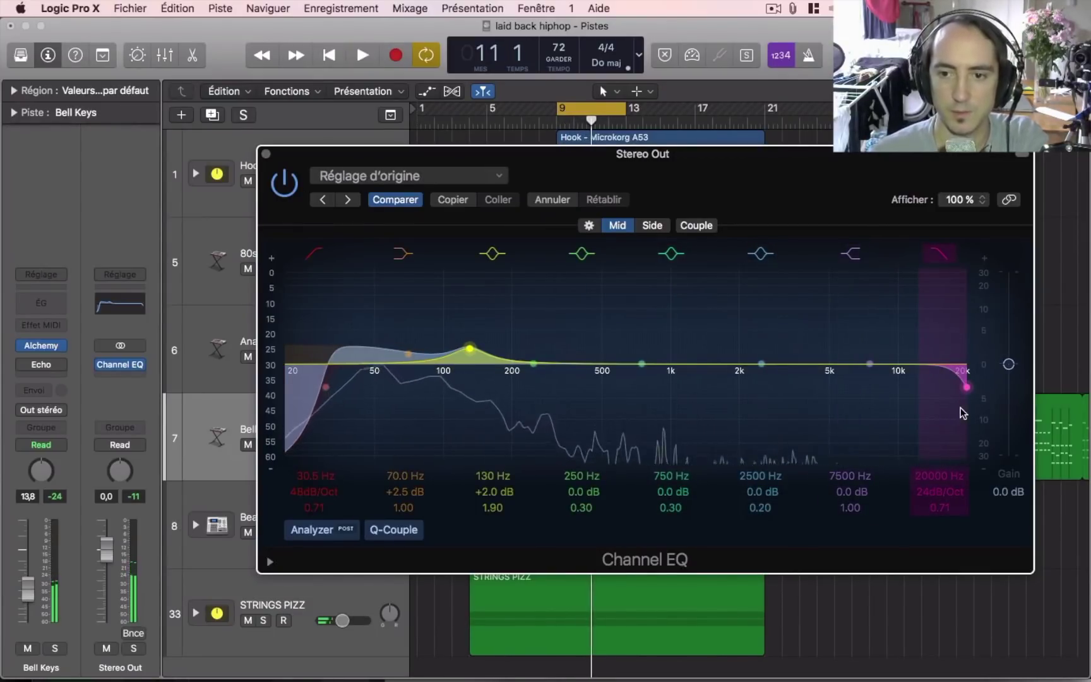
left_click_drag(962, 412, 900, 421)
left_click_drag(928, 493, 930, 496)
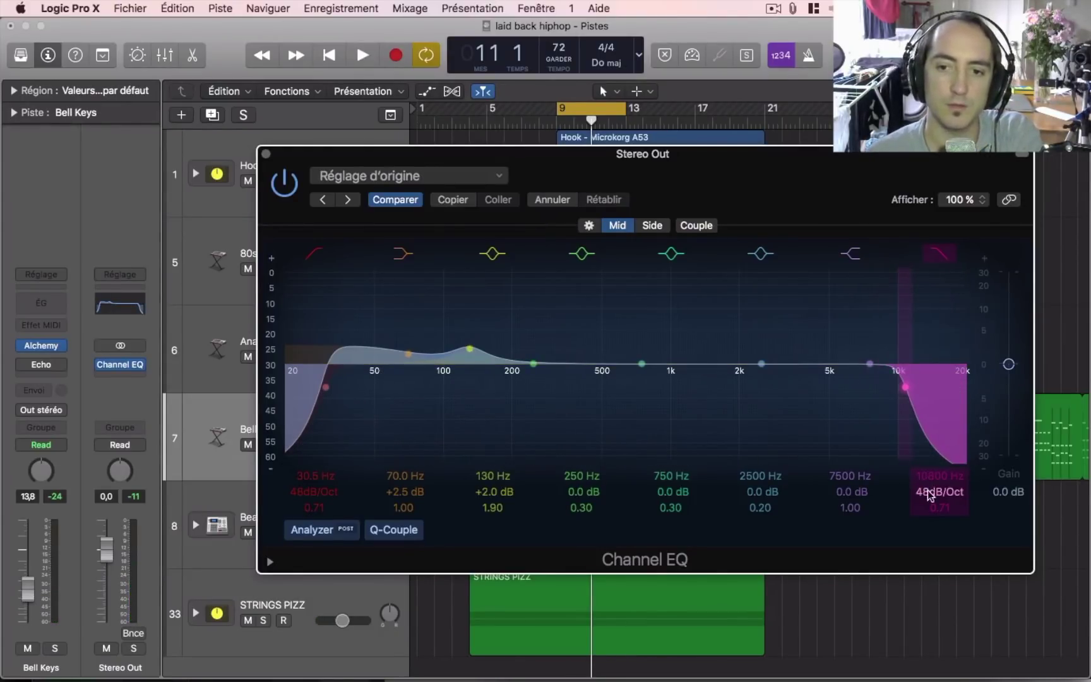
left_click_drag(922, 430, 626, 410)
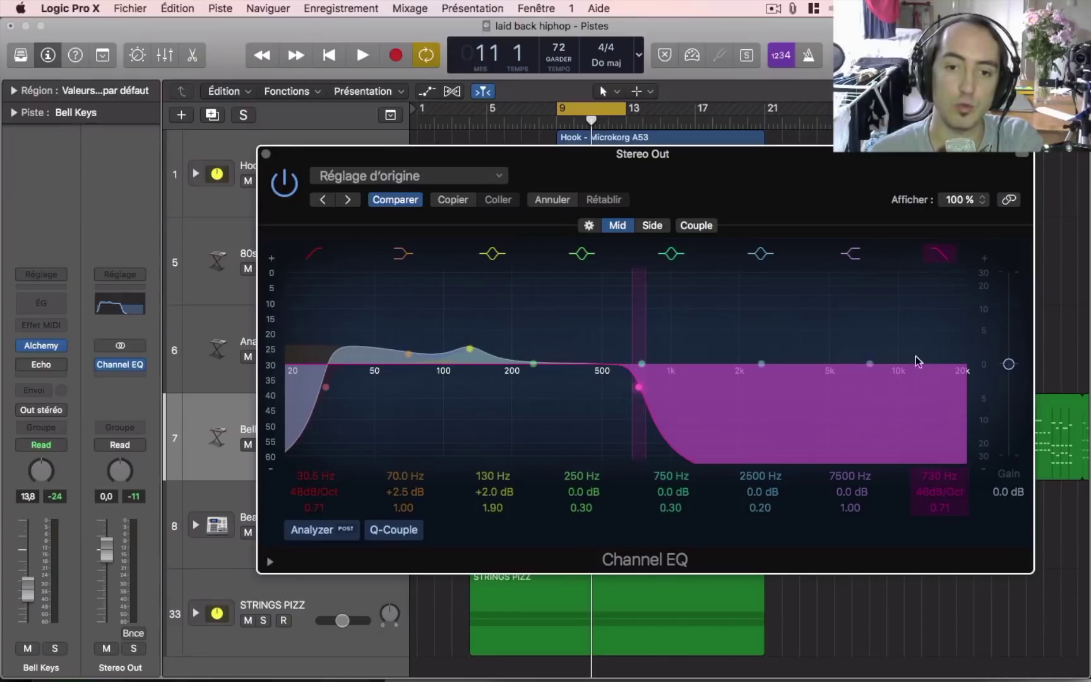
left_click_drag(644, 394, 974, 387)
key("space")
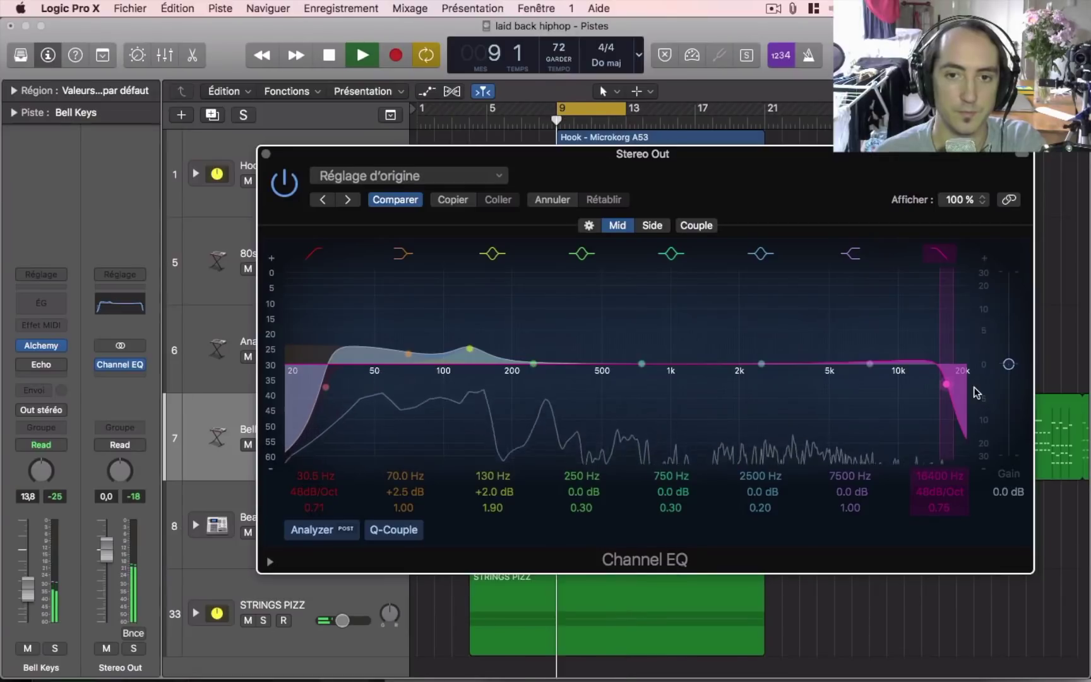
left_click(941, 262)
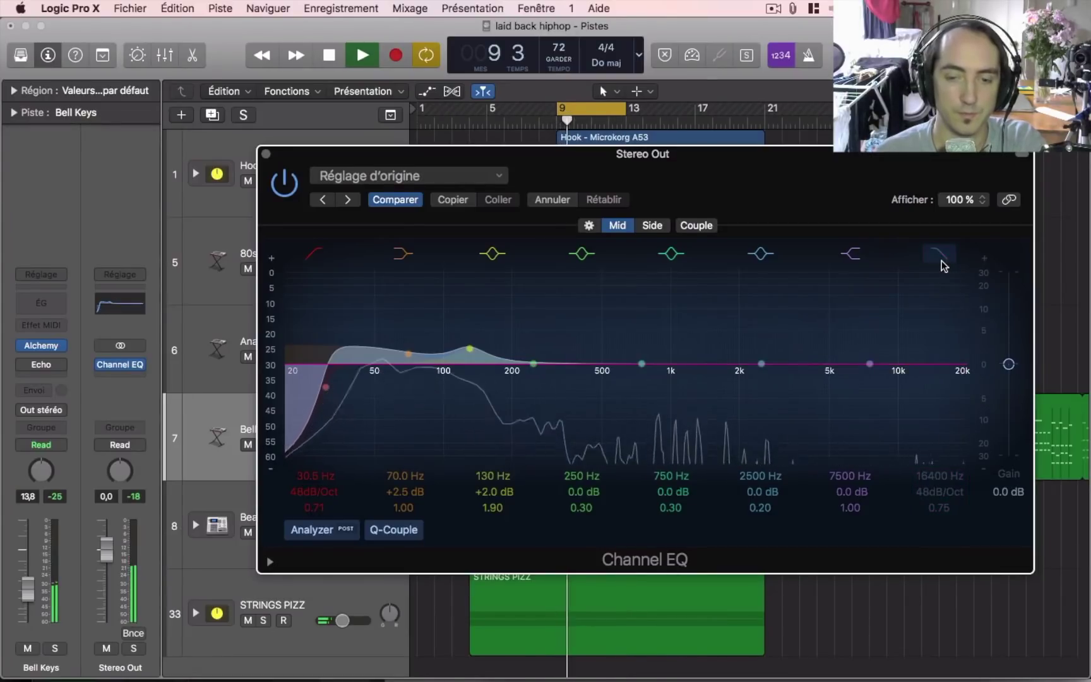
left_click(941, 261)
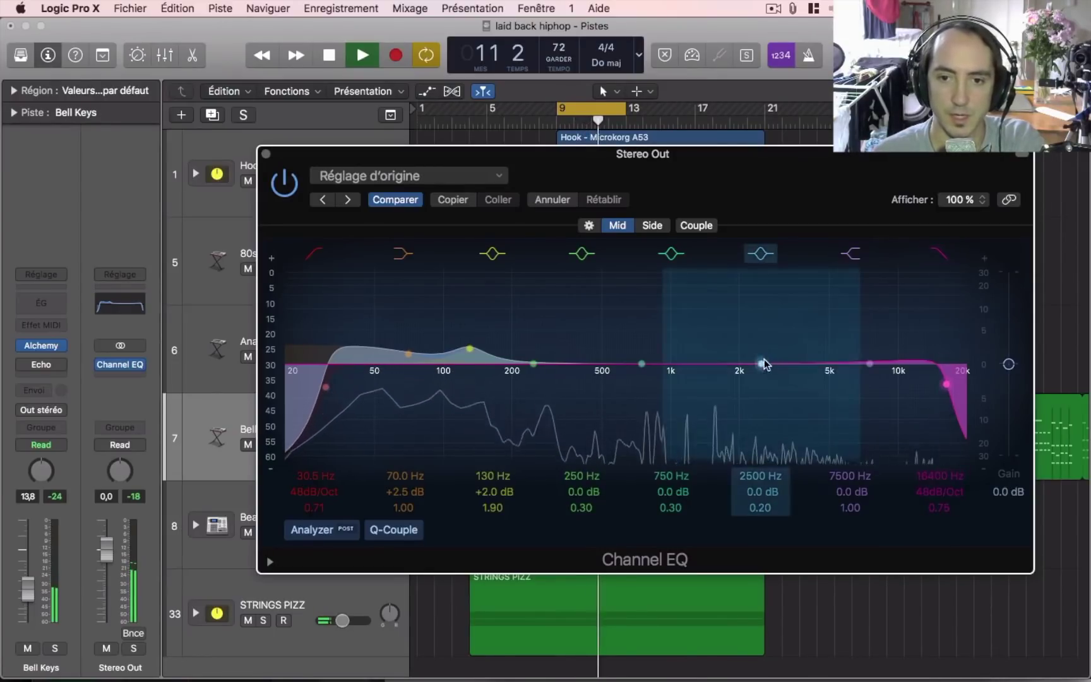
Sweep the Mid 2500 Hz bell and set it to 4850 Hz, +1.5 dB and Q 1.40, comparing with the band off
left_click_drag(762, 364, 783, 293)
mouse_move(772, 513)
left_mouse_down()
mouse_move(773, 474)
mouse_move(762, 504)
left_mouse_up()
left_click_drag(788, 360, 743, 336)
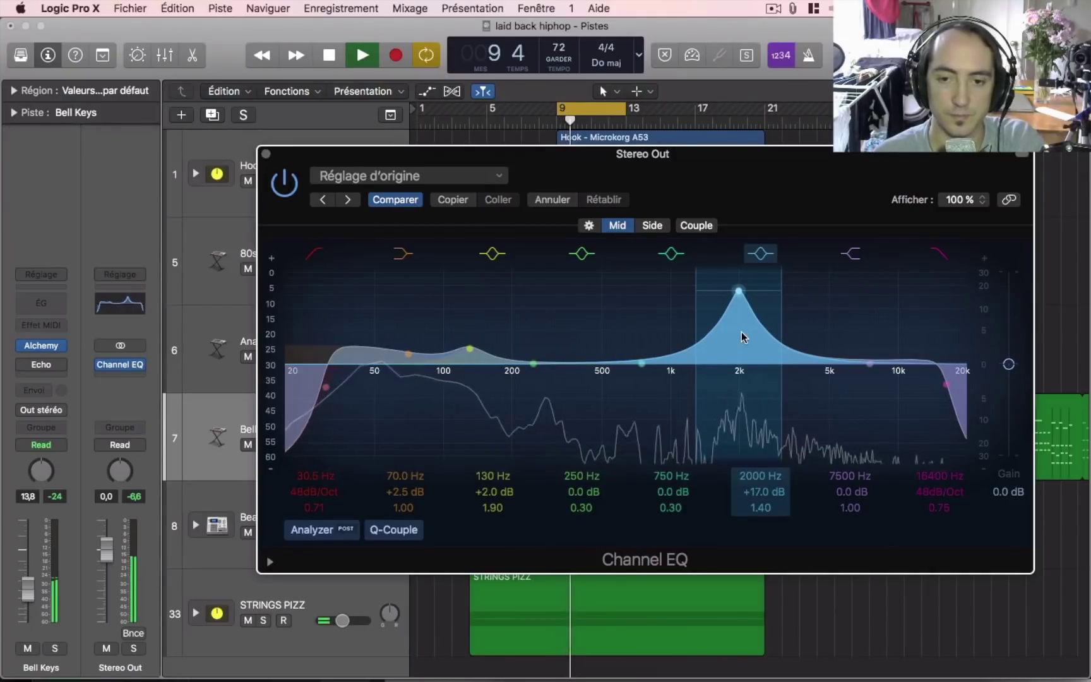
left_click_drag(742, 336, 836, 395)
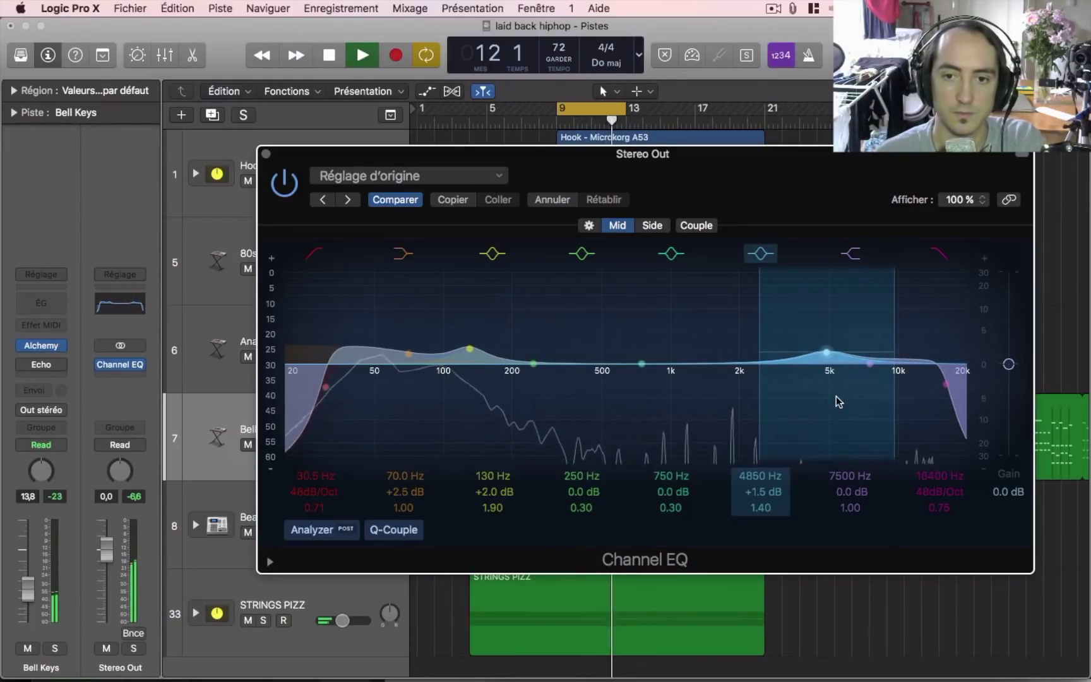
left_click(756, 256)
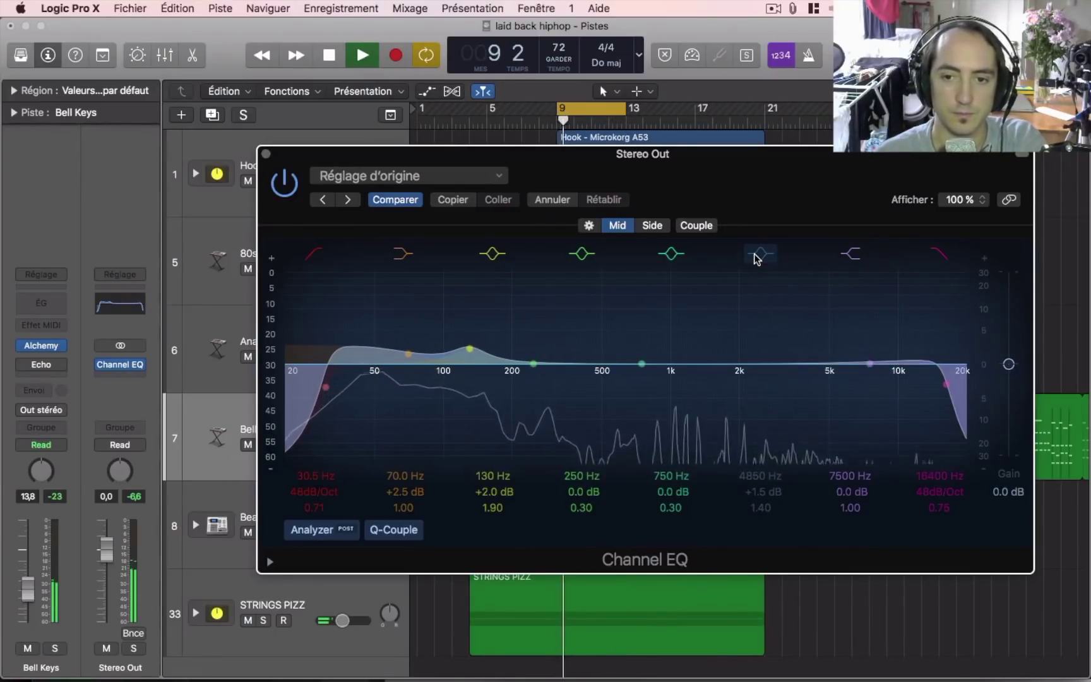
left_click(756, 256)
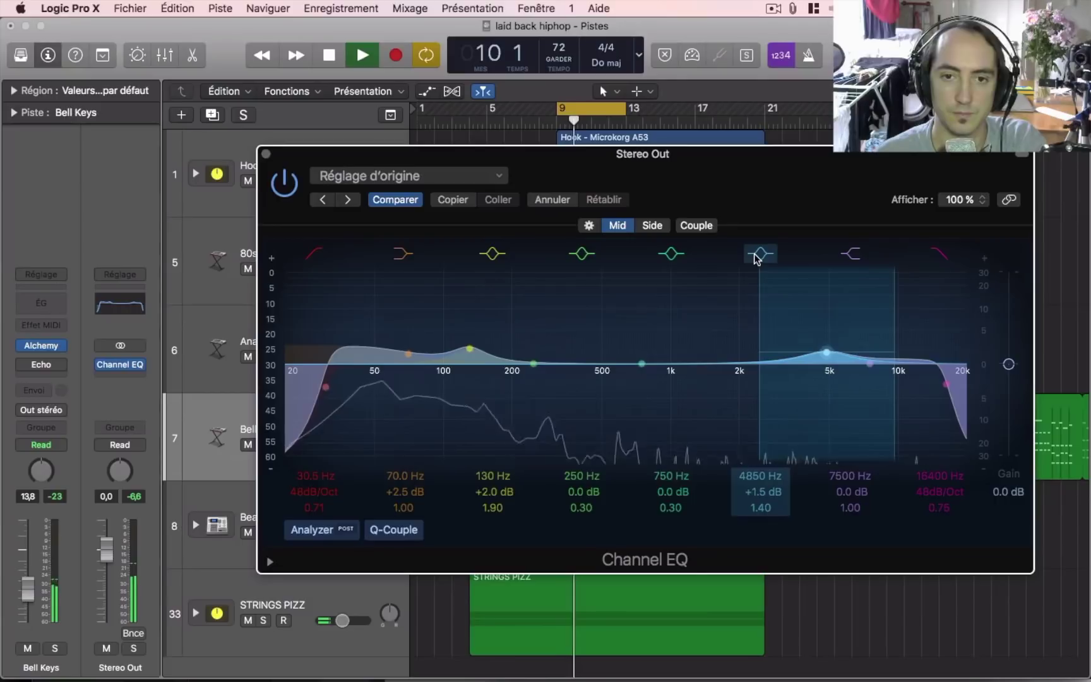
Compare the edited Mid EQ with the original setting during playback
left_click(411, 201)
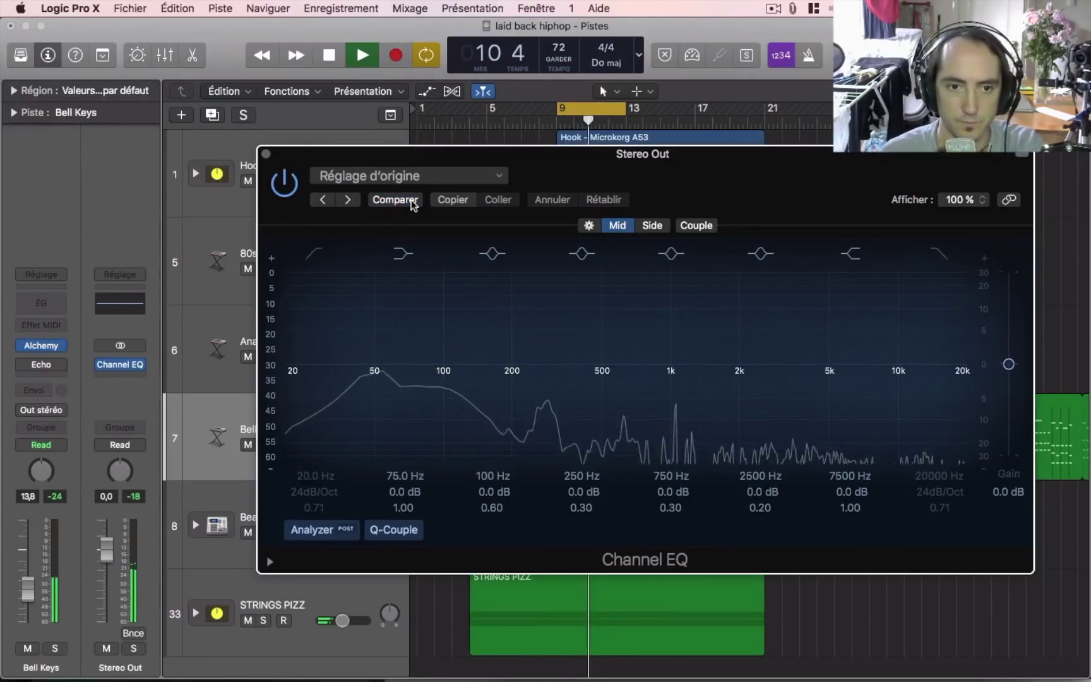
left_click(411, 201)
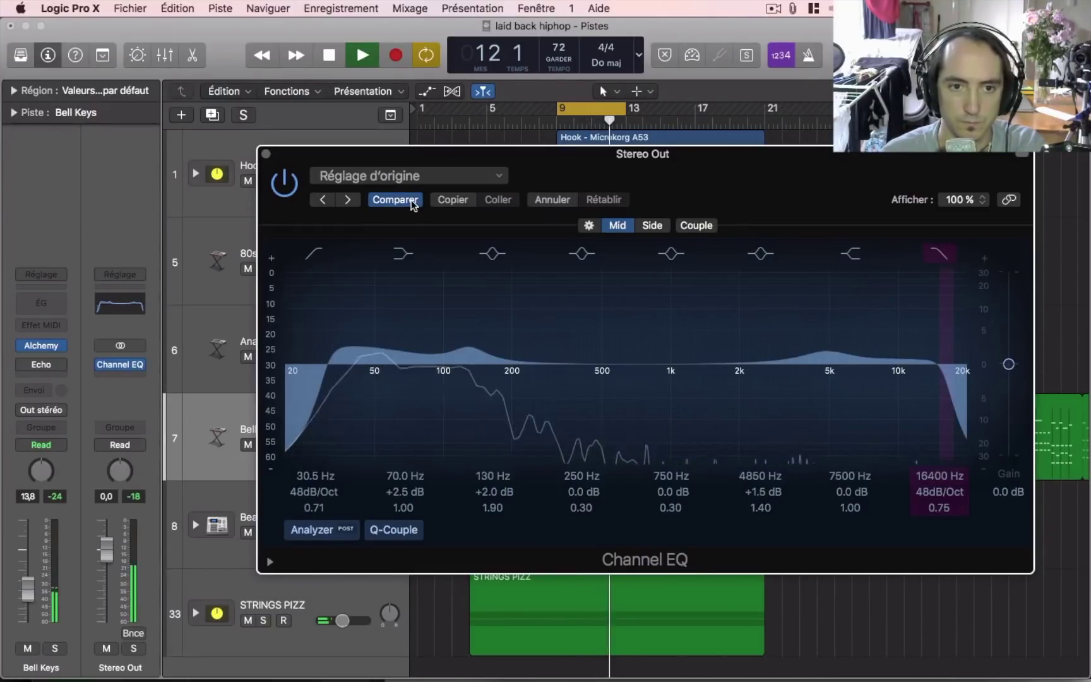
left_click(411, 200)
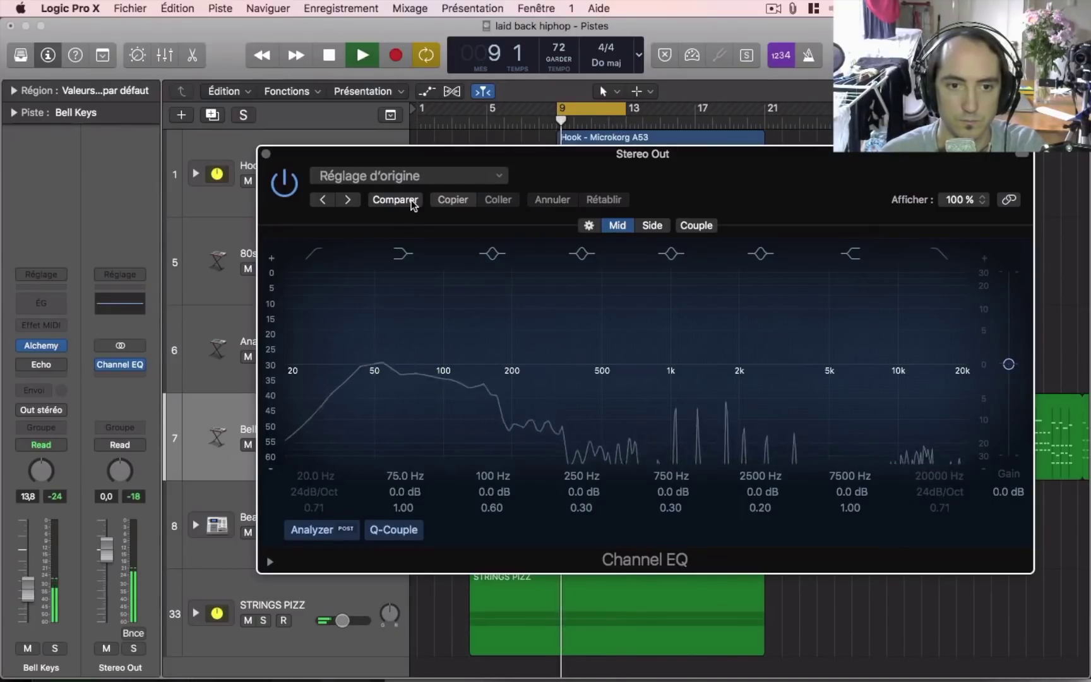
left_click(412, 201)
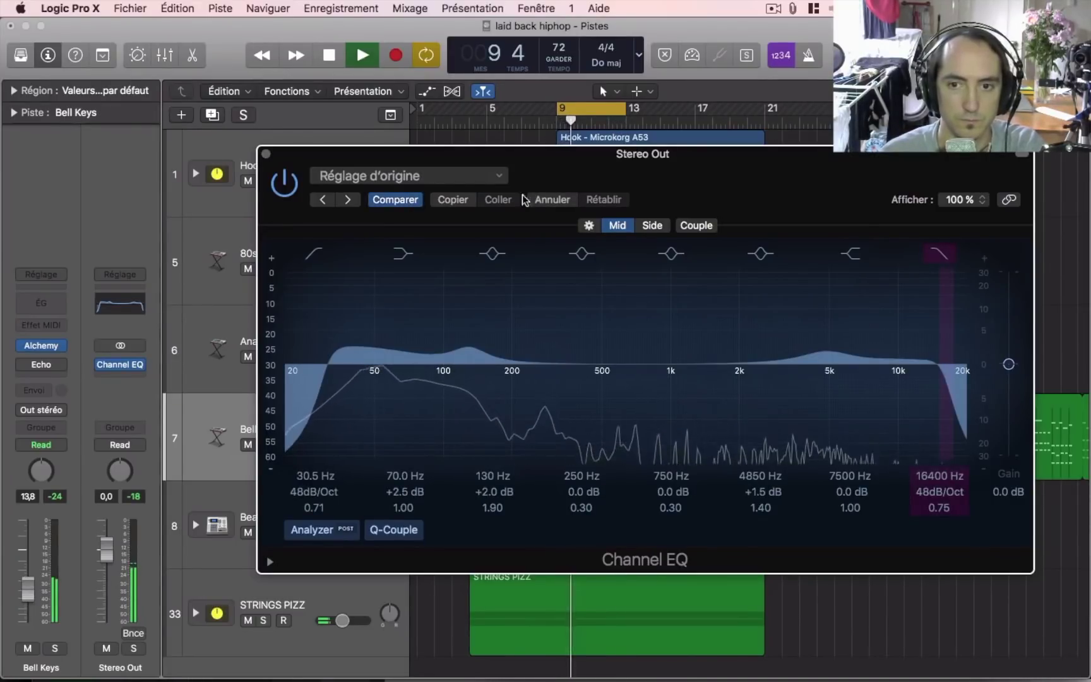
key("space")
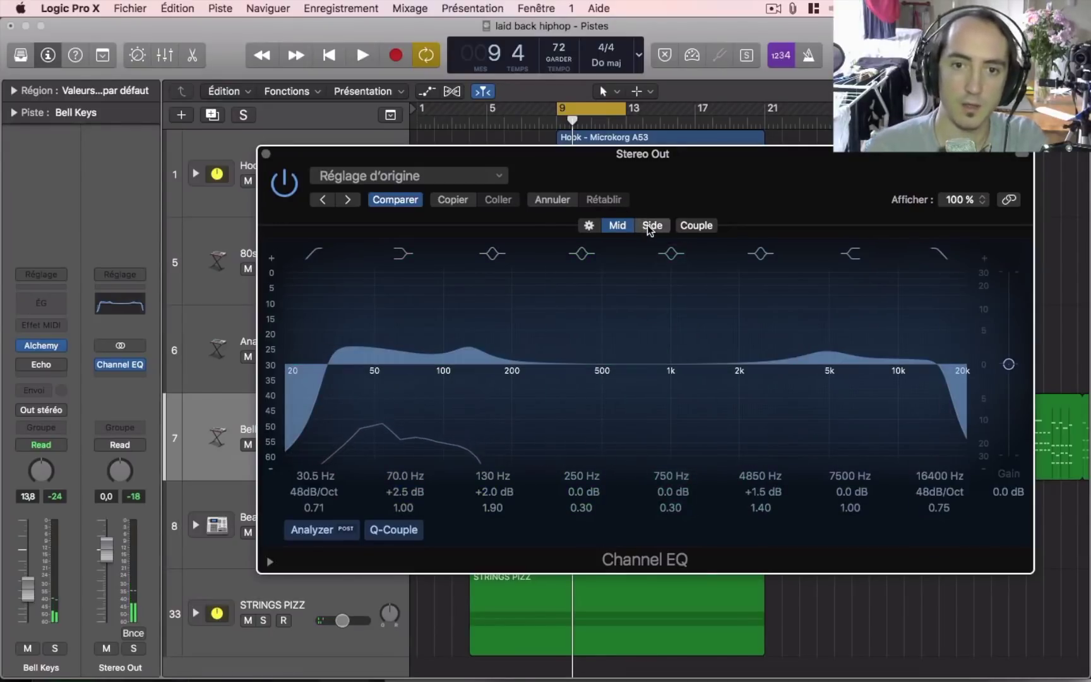
Enable the low cut on the Side curve at 26.5 Hz with a 48 dB/Oct slope and listen to the loop
left_click(650, 225)
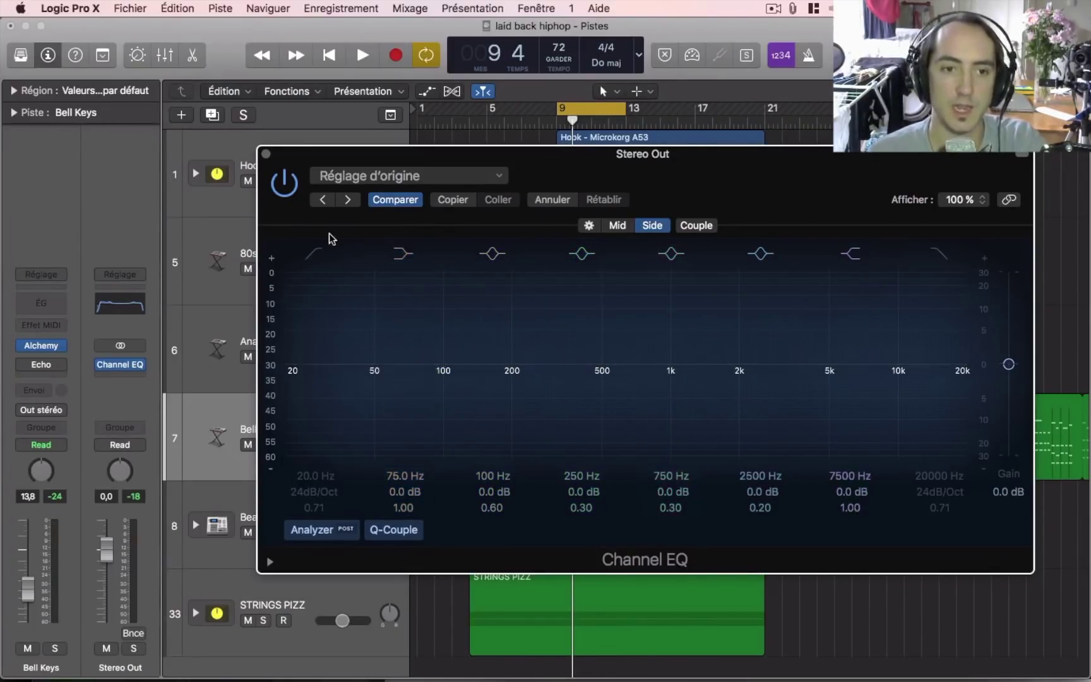
left_click(313, 256)
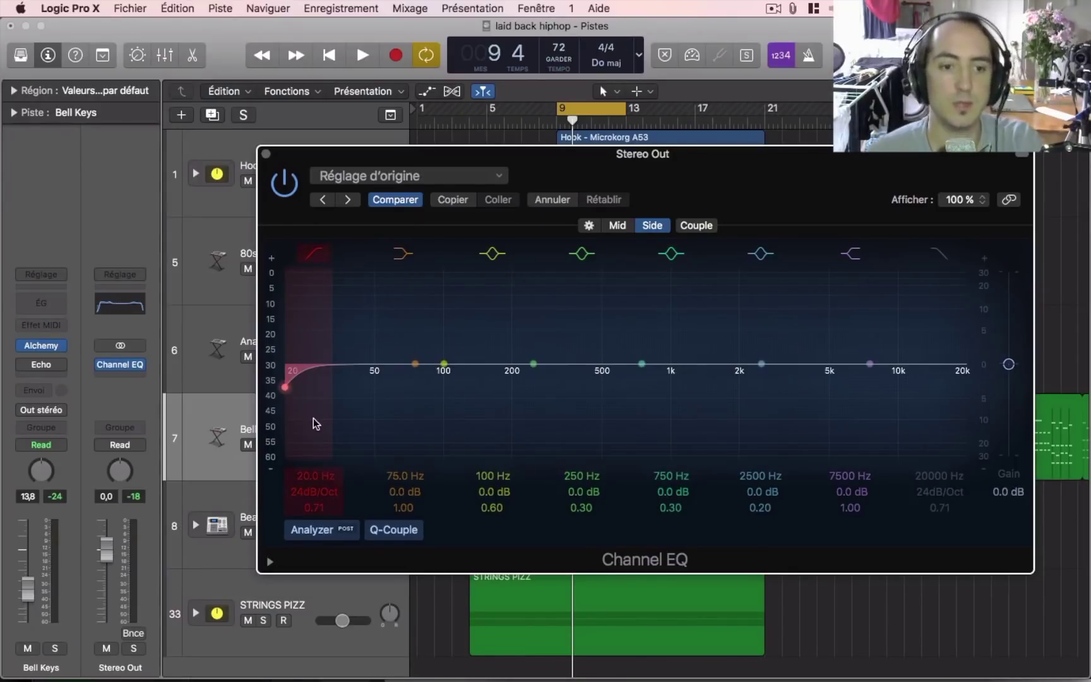
left_click_drag(297, 490, 296, 475)
left_click_drag(305, 397, 335, 414)
key("space")
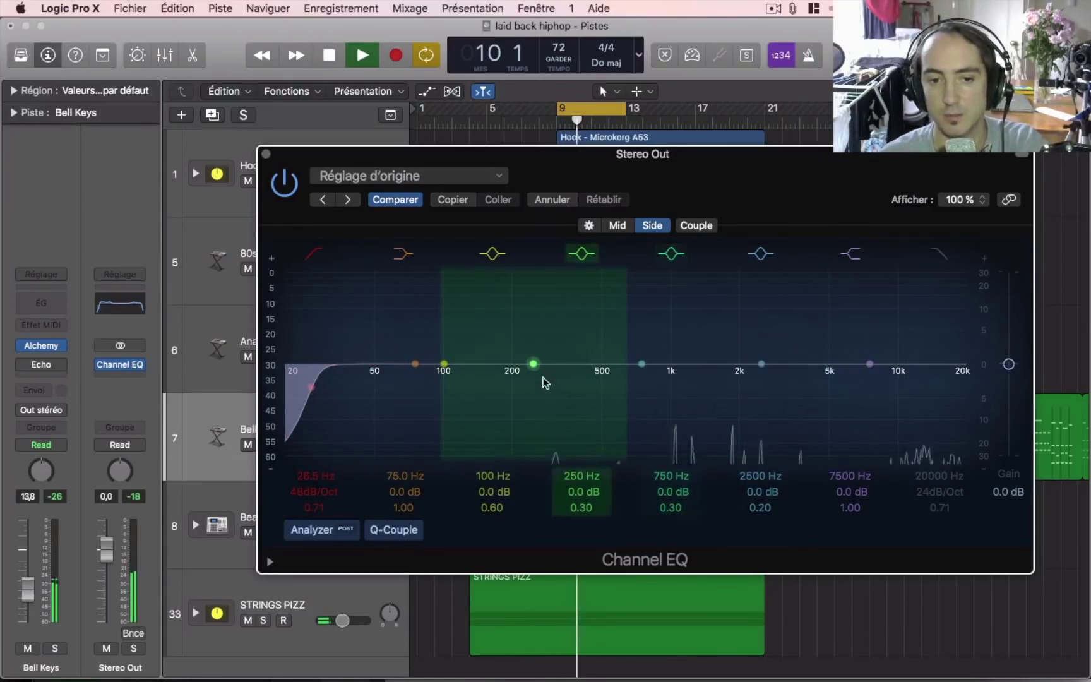
Raise the Side low cut to 7100 Hz and expand the Hook - Microkorg A53 track stack
left_click_drag(311, 428, 904, 431)
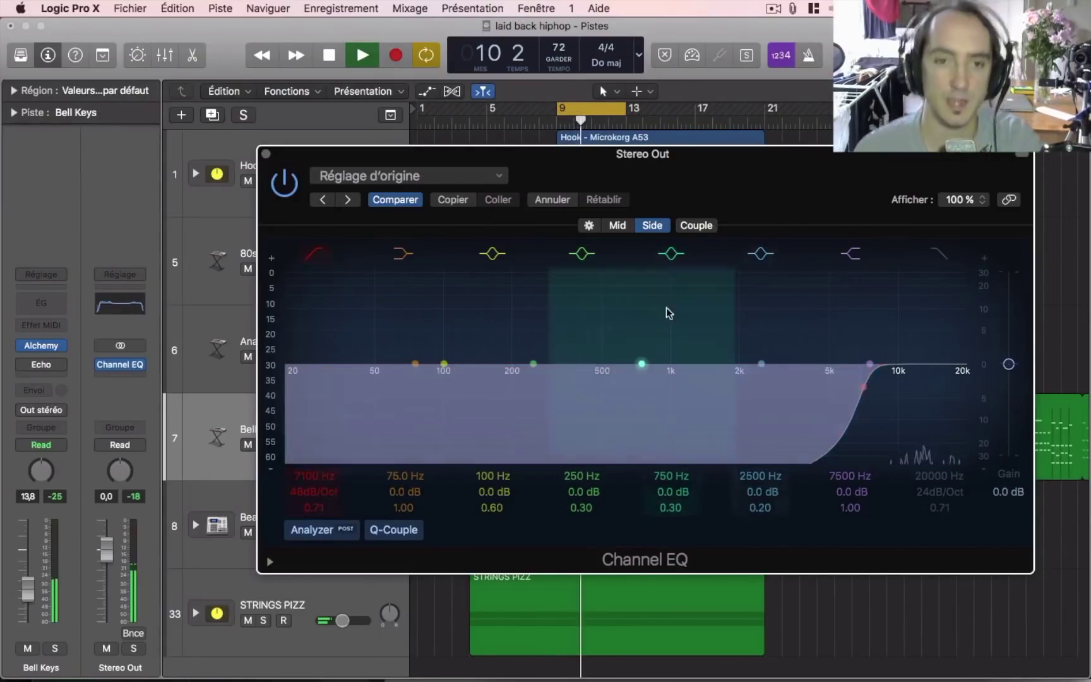
left_click_drag(711, 192, 718, 355)
left_click(197, 172)
left_click_drag(523, 323, 650, 201)
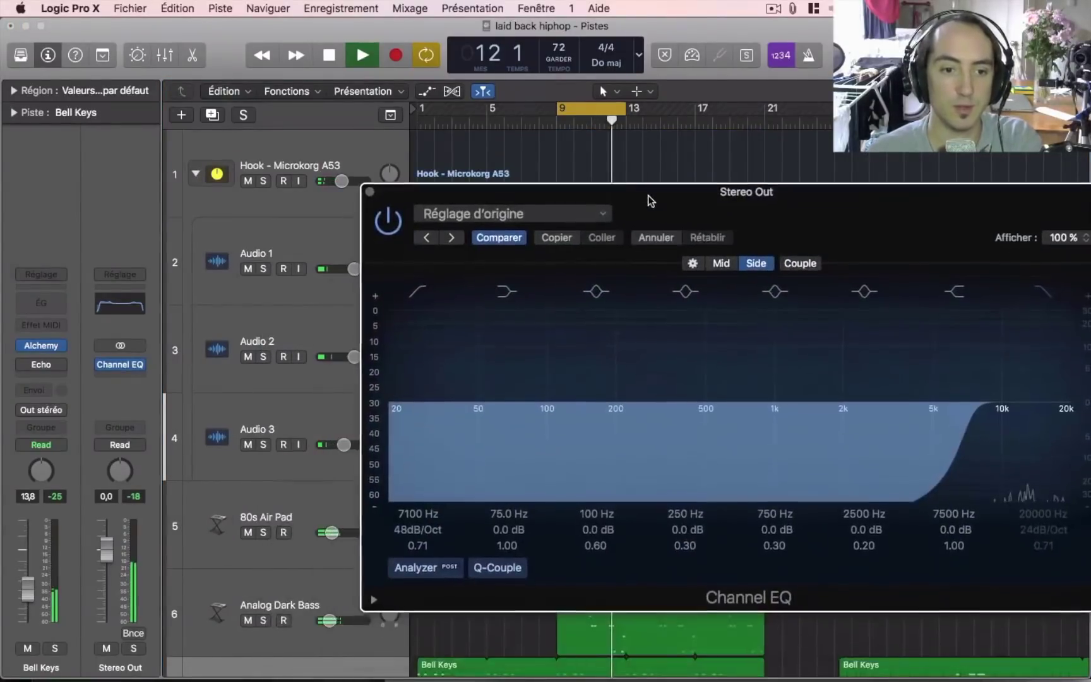
Pan the 80s Air Pad track to -22 and pan the Bell Keys track to the right
left_click(297, 496)
scroll(326, 568, "down", 2)
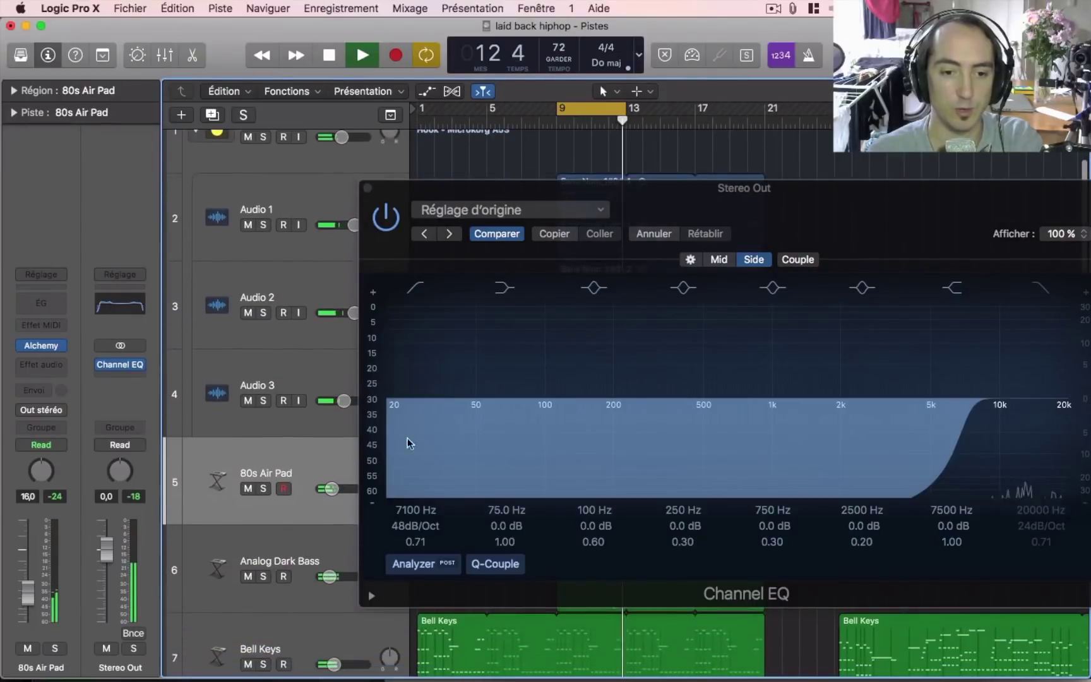
left_click_drag(557, 187, 793, 200)
left_click_drag(399, 472, 400, 490)
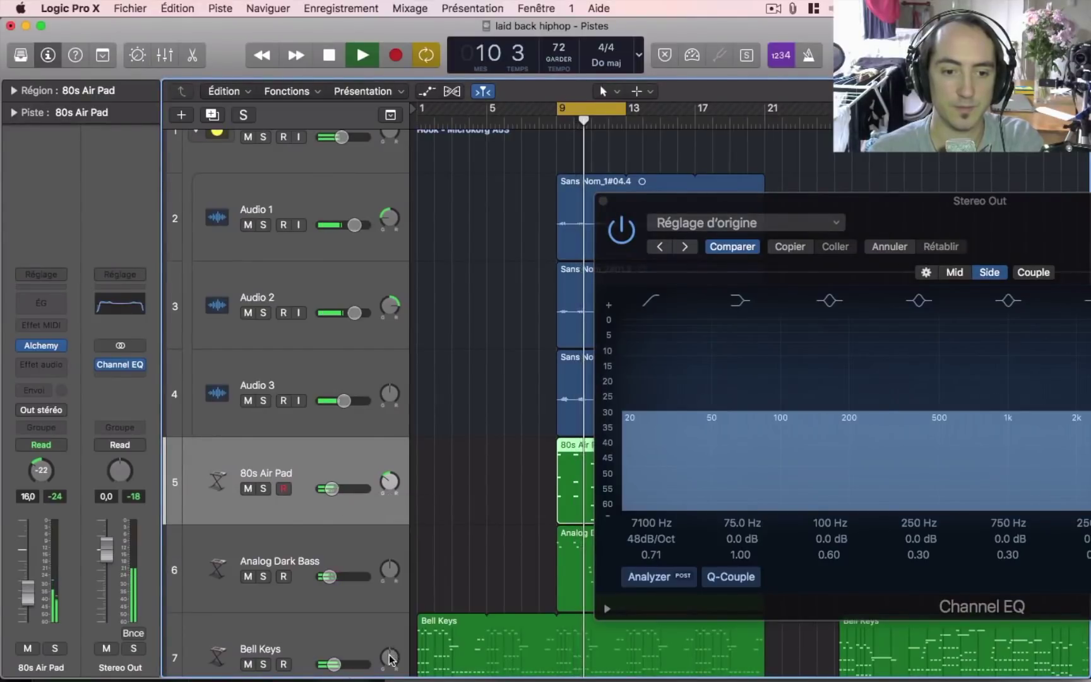
left_click(774, 281)
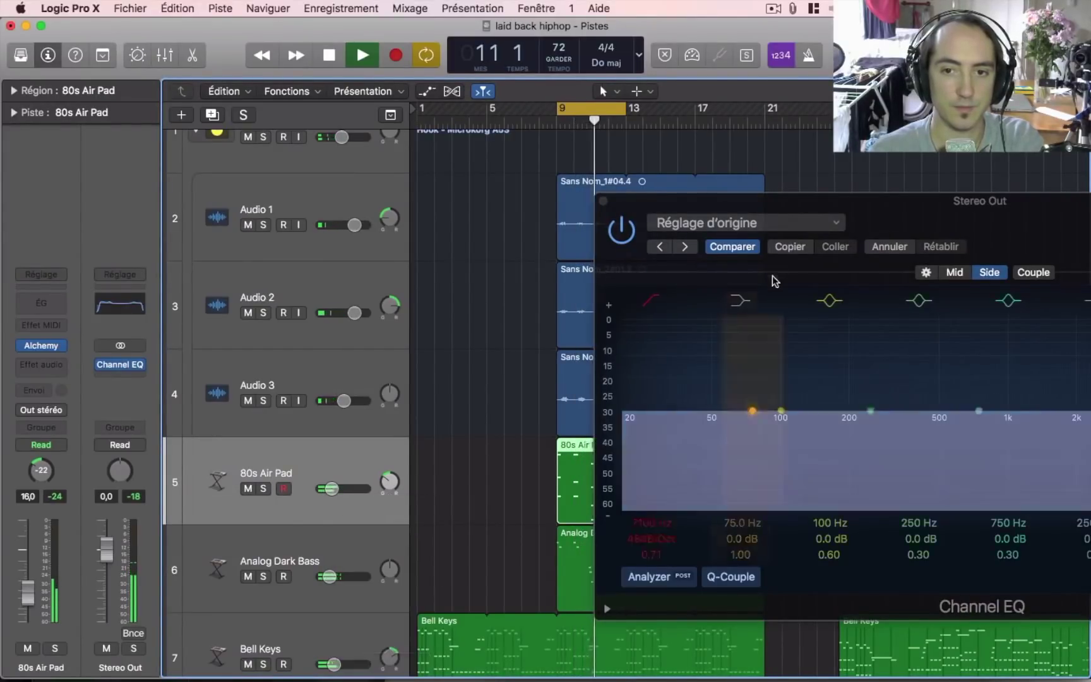
Bring the Channel EQ back into view and briefly solo the Bell Keys track through the Side filter
left_click_drag(884, 217, 522, 165)
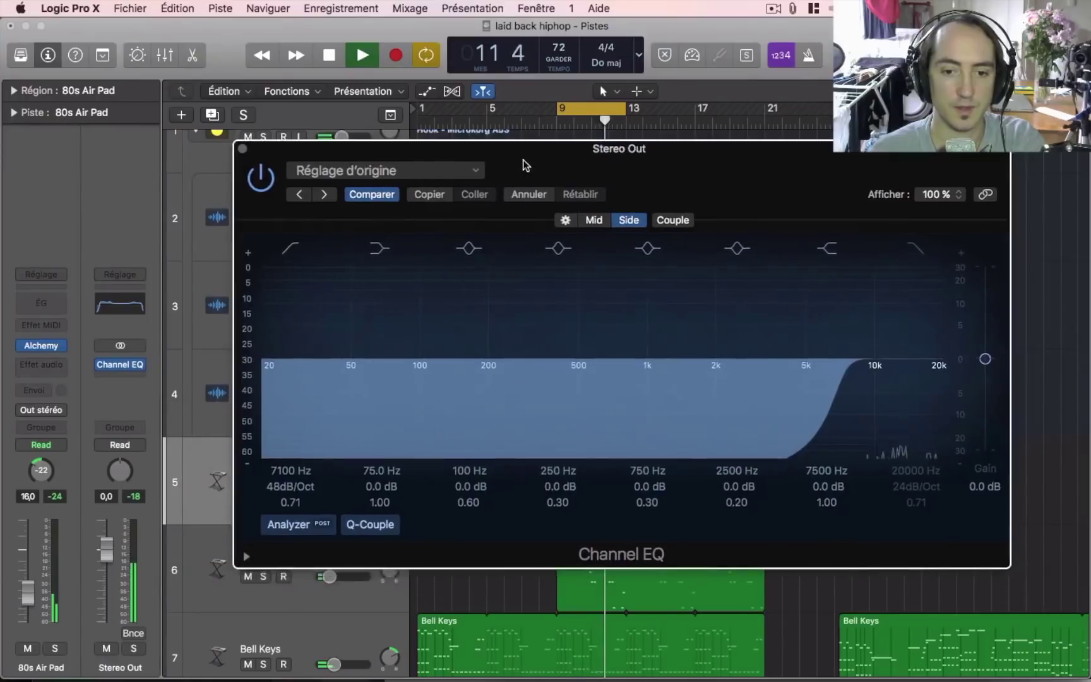
scroll(492, 603, "down", 3)
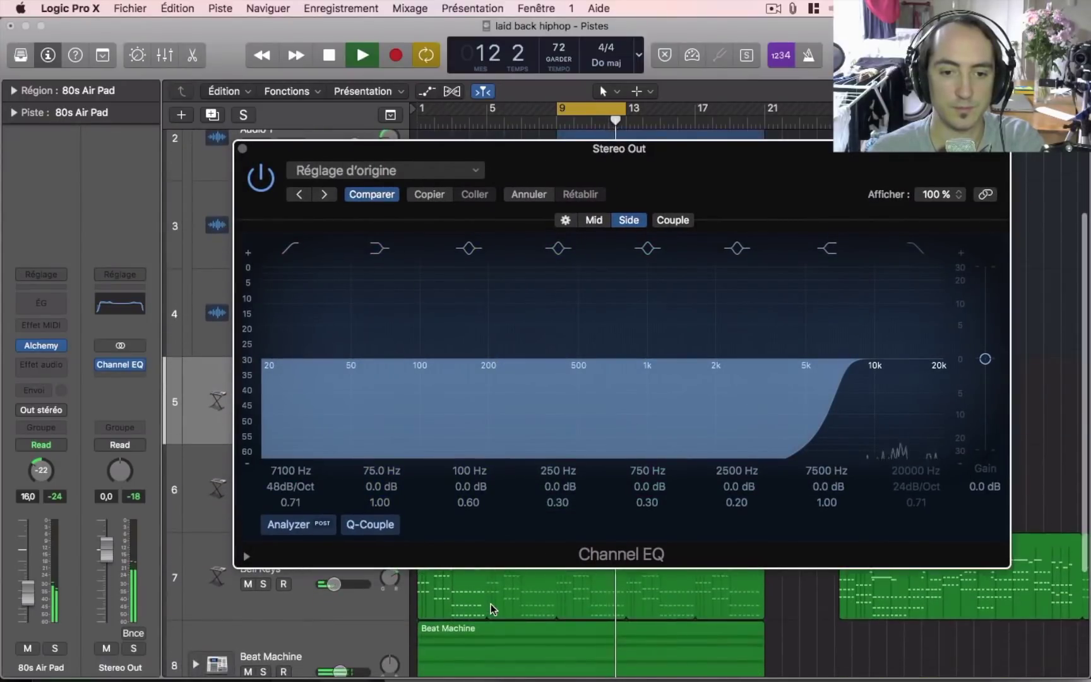
left_click(264, 585)
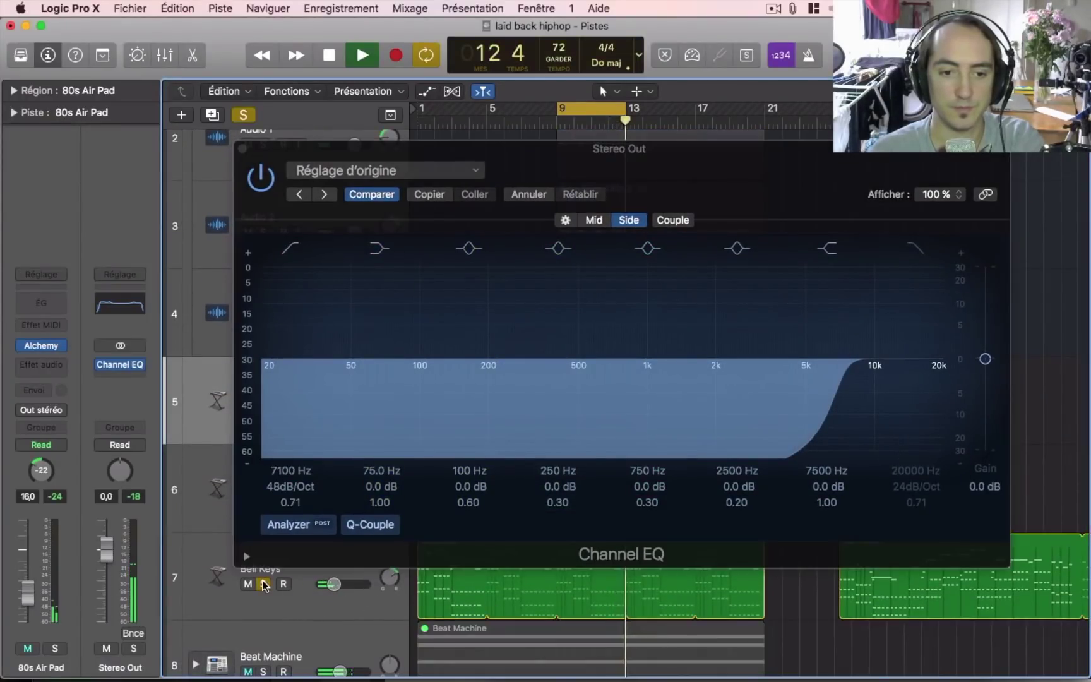
left_click(264, 585)
scroll(375, 586, "down", 5)
Lower the Side low cut to 250 Hz with a 24 dB/Oct slope while listening to the loop
left_click_drag(823, 373, 456, 438)
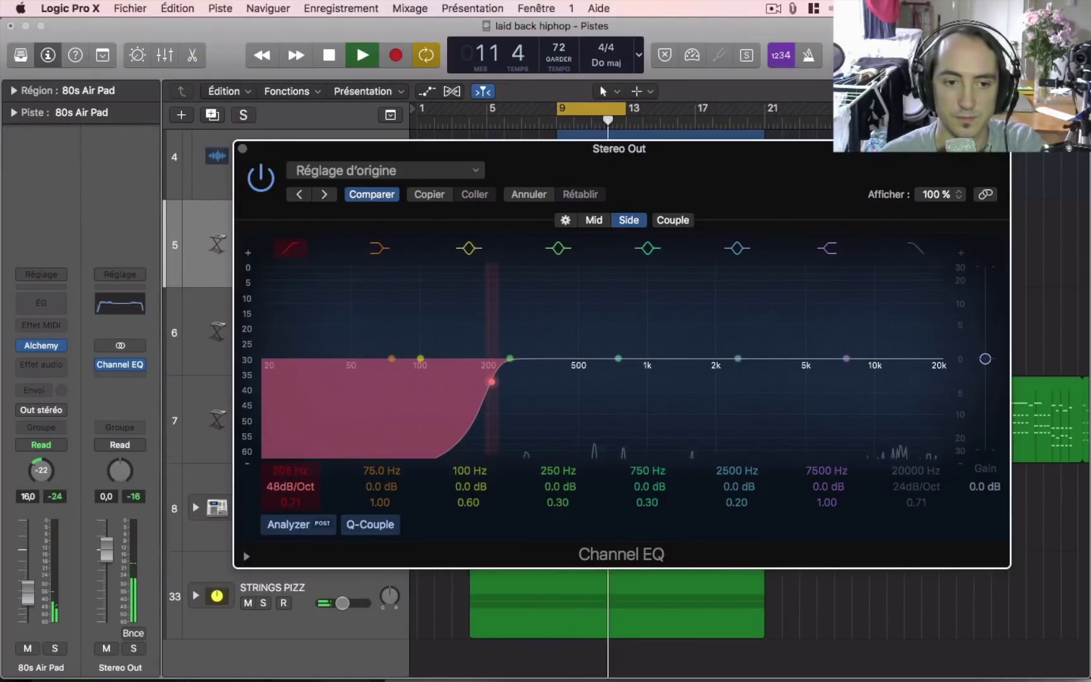
left_click_drag(287, 483, 287, 501)
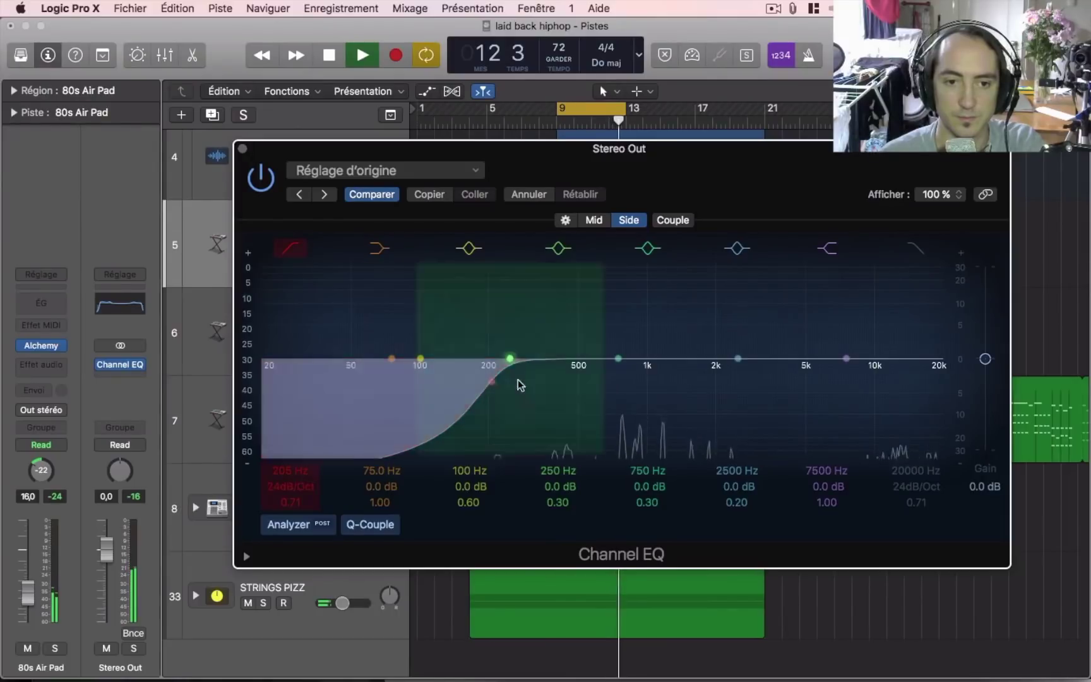
left_click_drag(486, 398, 504, 398)
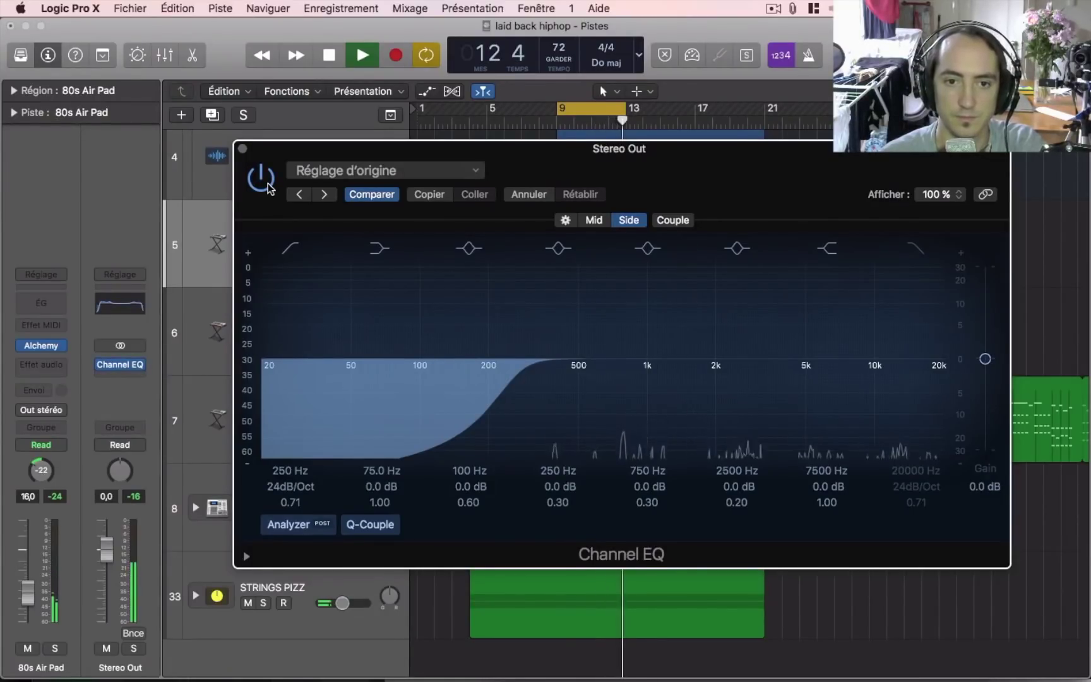
key("space")
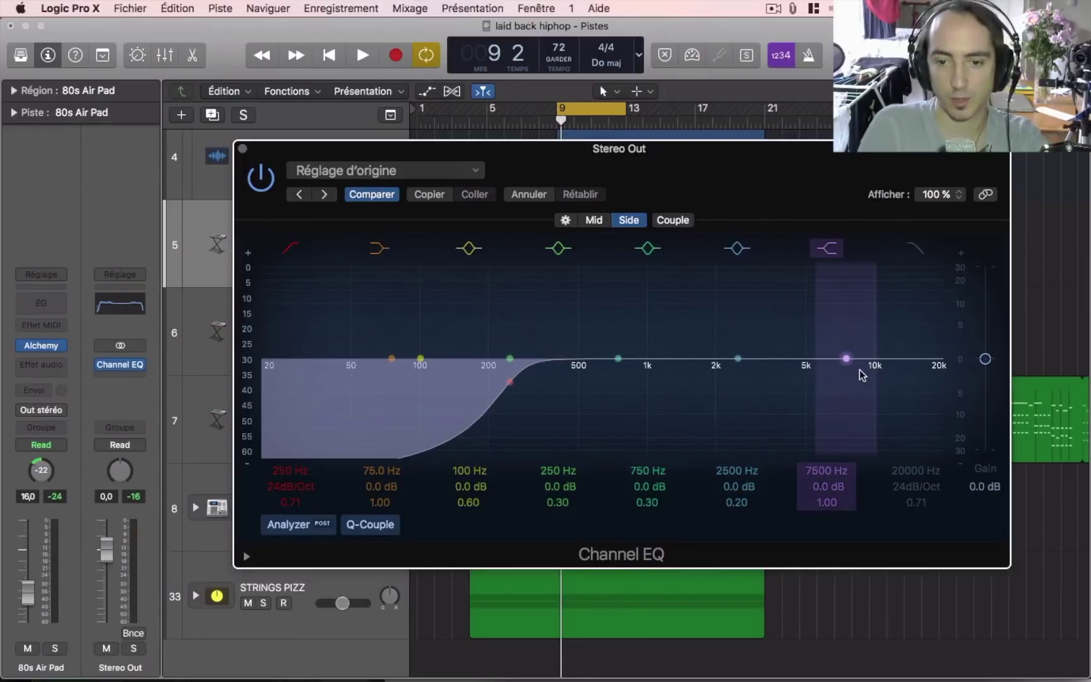
Sweep the Side 2500 Hz bell with a strong boost and a cut, and settle it at 2500 Hz, +2.0 dB, Q 0.64
key("space")
left_click_drag(756, 368, 751, 297)
left_click_drag(737, 503, 741, 430)
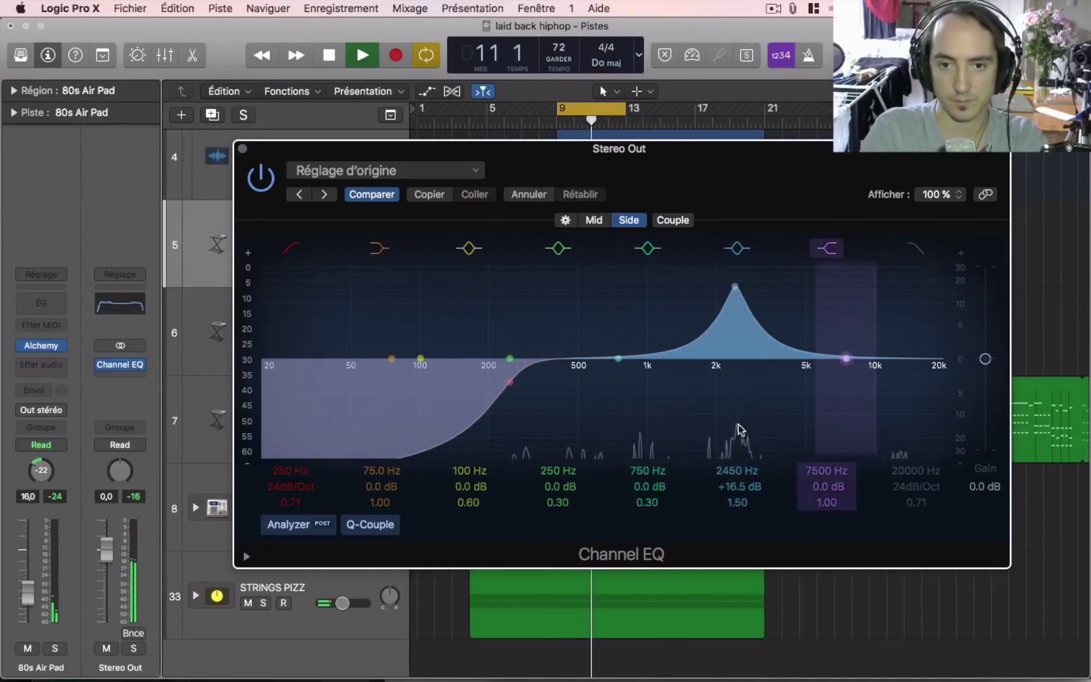
left_click_drag(735, 379, 687, 380)
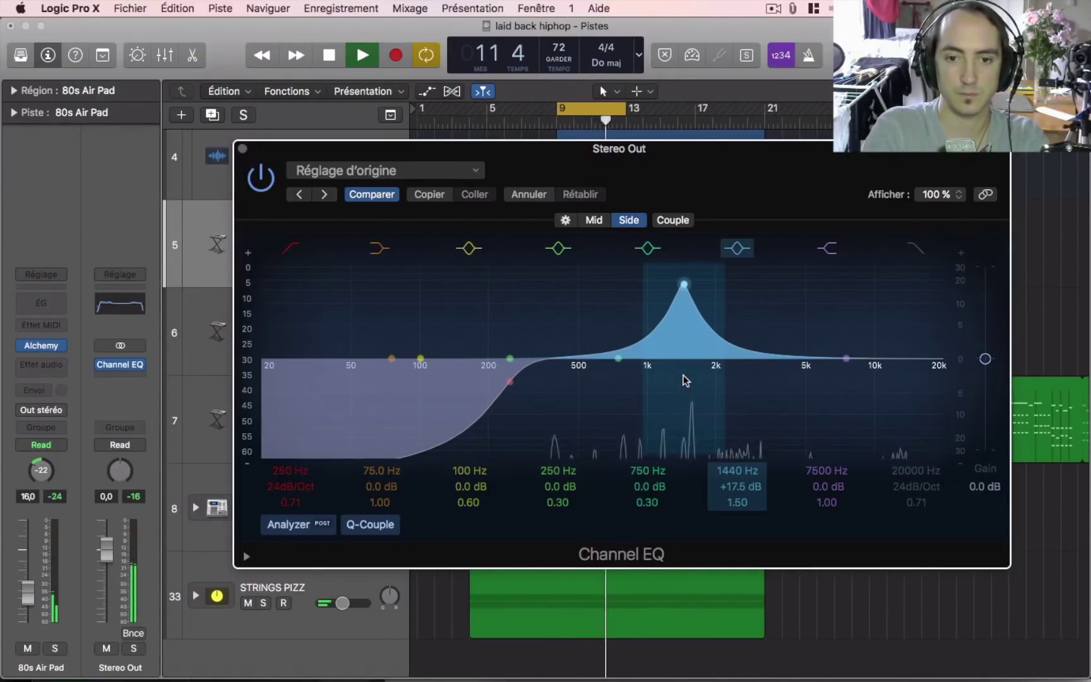
left_click_drag(685, 380, 686, 468)
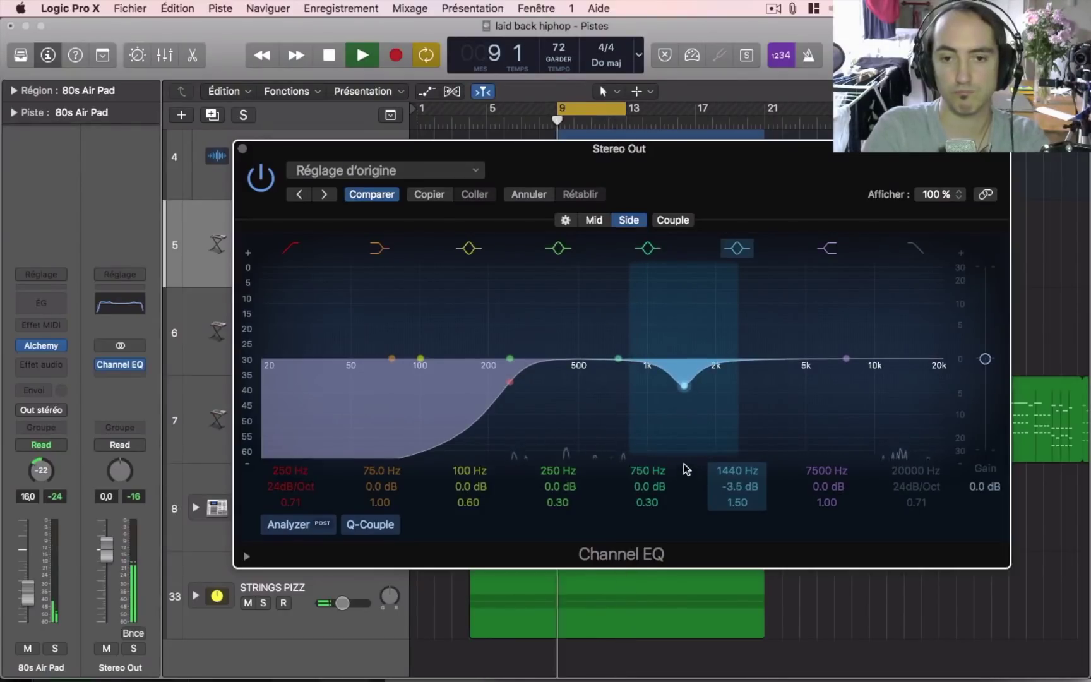
left_click_drag(737, 502, 736, 500)
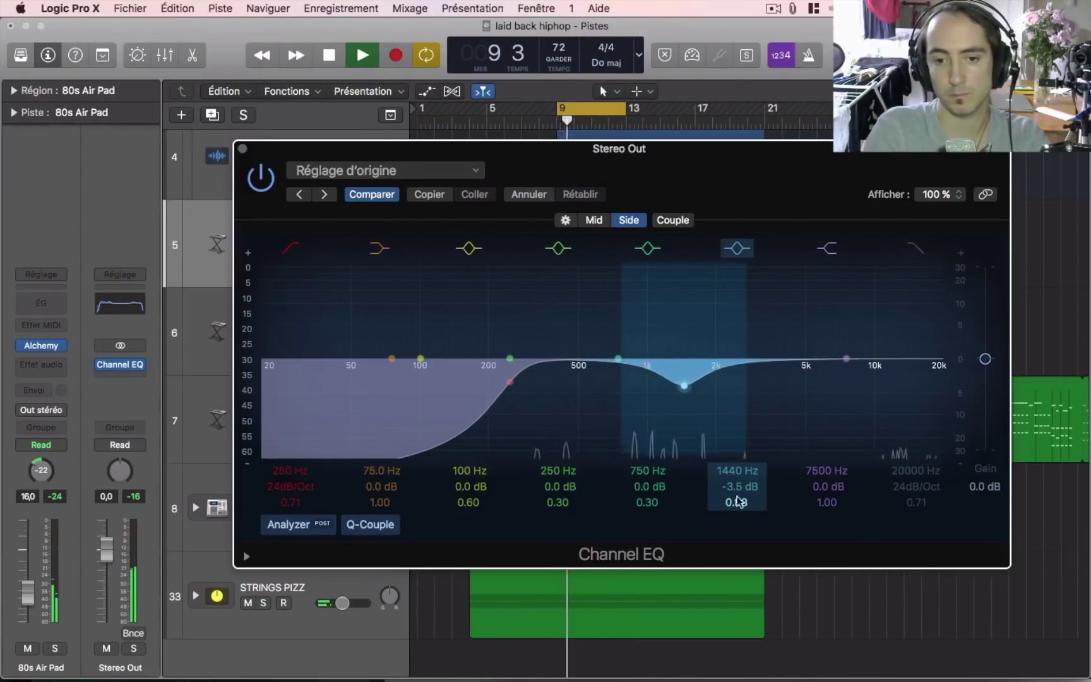
left_click_drag(694, 404, 756, 368)
left_click_drag(741, 503, 737, 507)
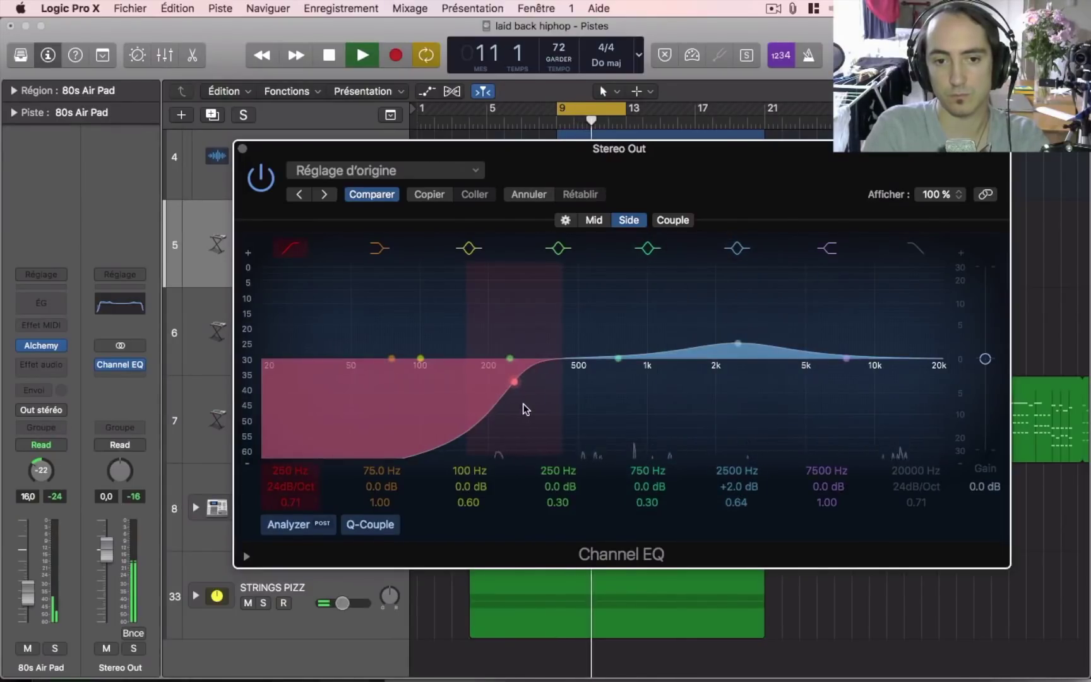
Fine-tune the Side low cut to 265 Hz, comparing the EQ with the original setting during playback
left_click(364, 197)
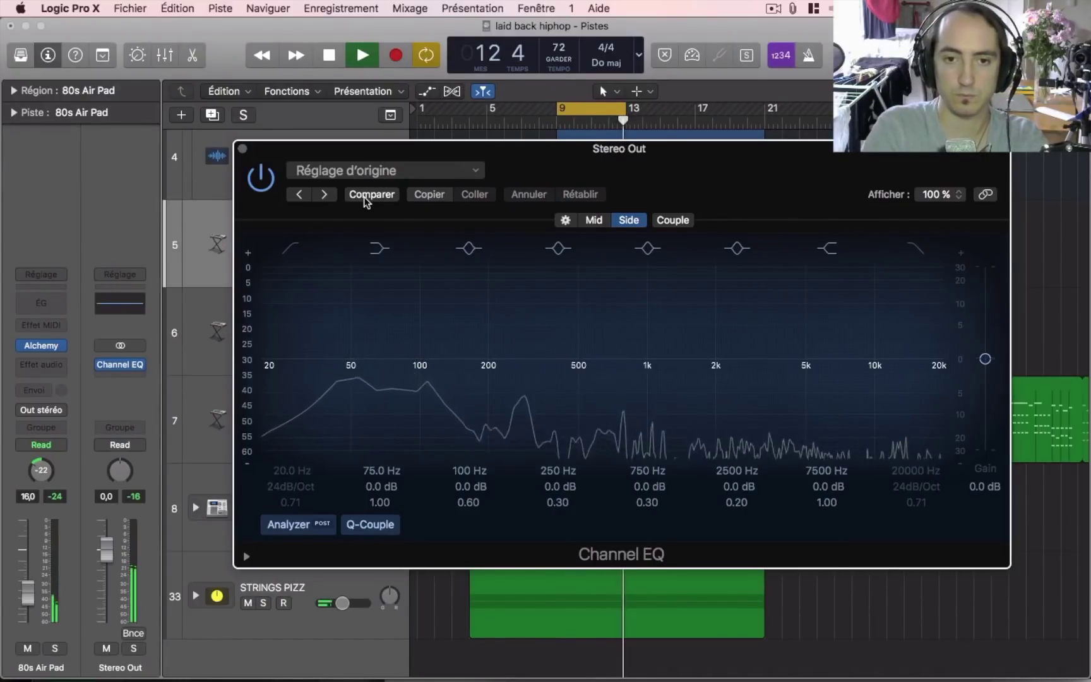
left_click(364, 197)
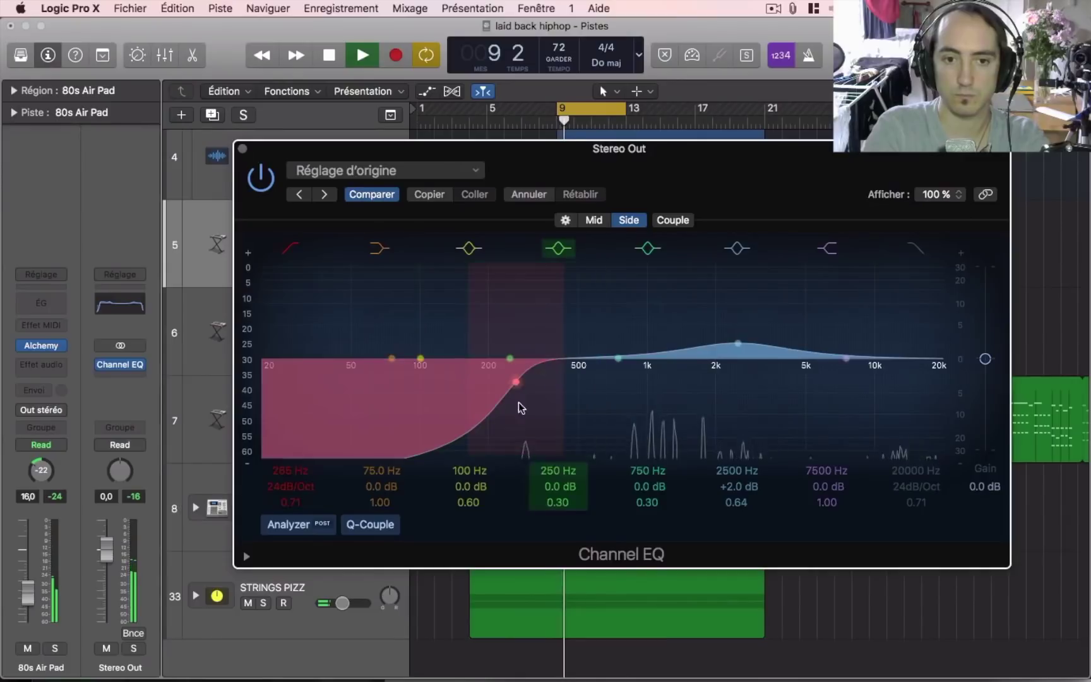
key("space")
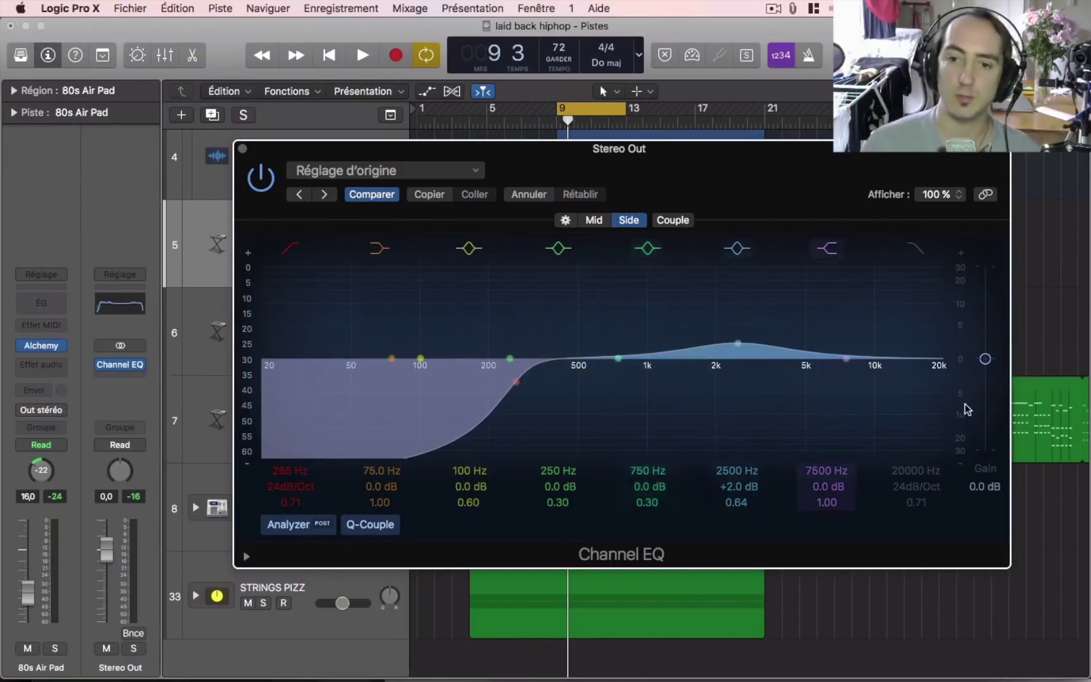
Set the Side high shelf to 11600 Hz and +2.0 dB while listening to the loop
left_click_drag(838, 368, 897, 359)
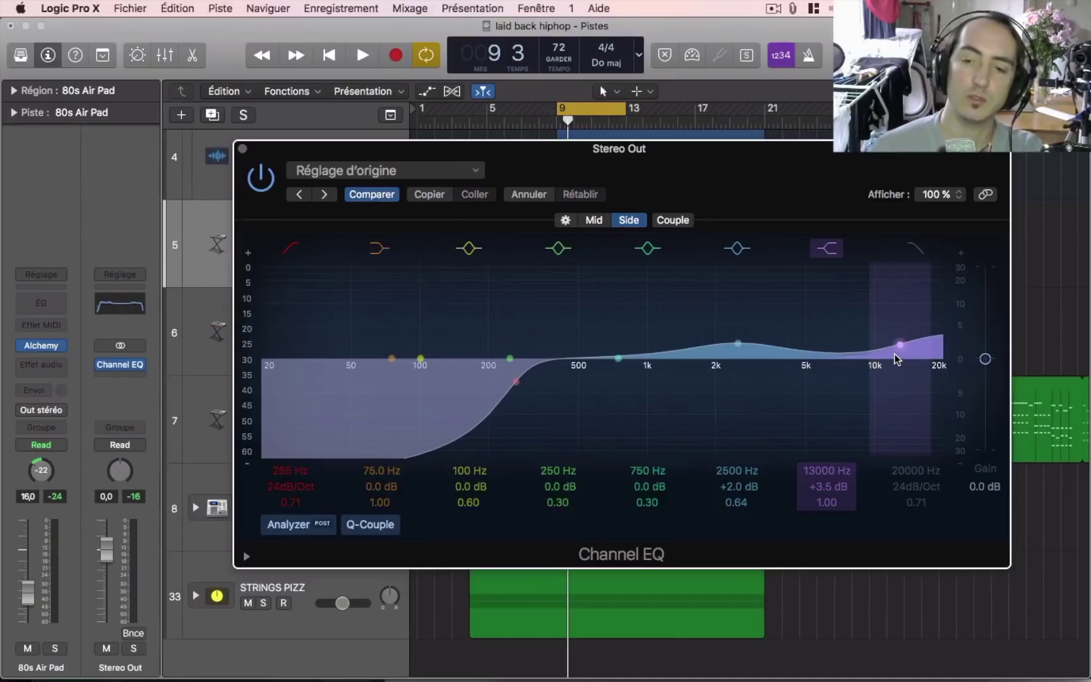
key("space")
mouse_move(897, 359)
left_mouse_down()
mouse_move(896, 289)
mouse_move(872, 492)
mouse_move(584, 501)
mouse_move(730, 505)
mouse_move(876, 382)
mouse_move(896, 340)
mouse_move(883, 365)
left_mouse_up()
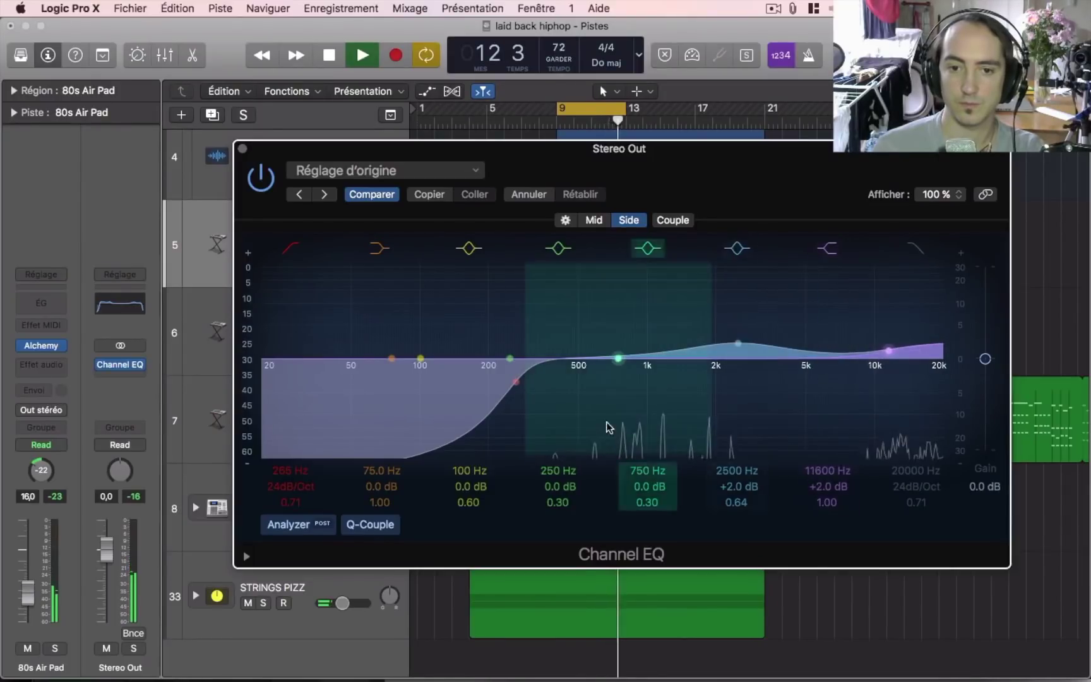
Set the Side 750 Hz bell to 510 Hz and -1.5 dB, and compare the EQ with the original setting
left_click_drag(616, 402, 577, 408)
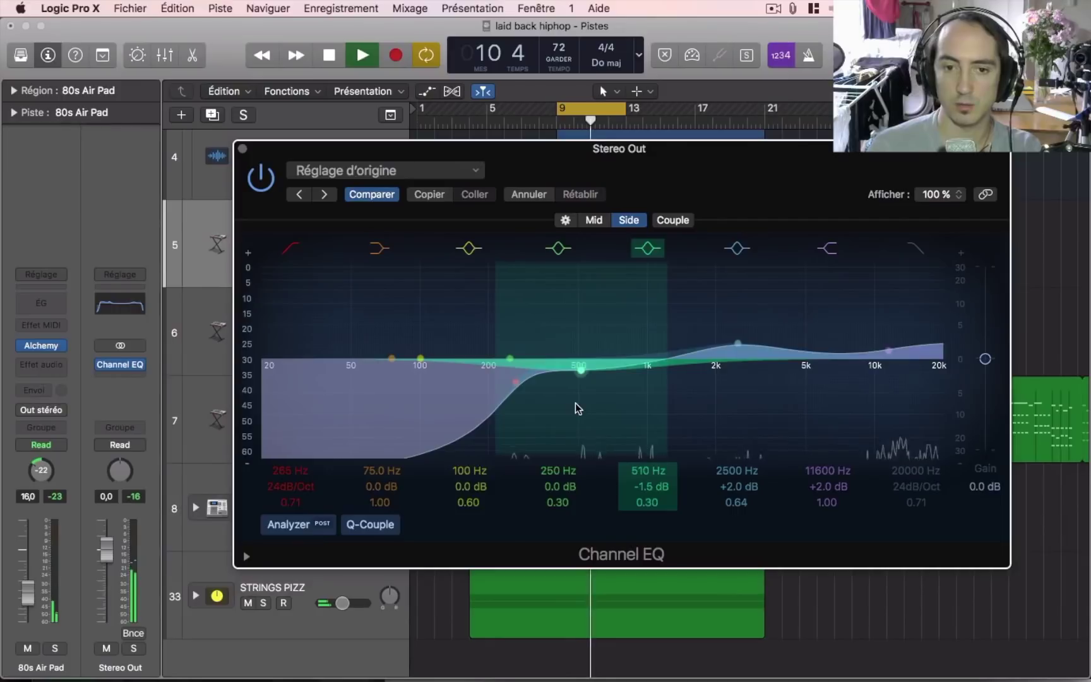
left_click(384, 199)
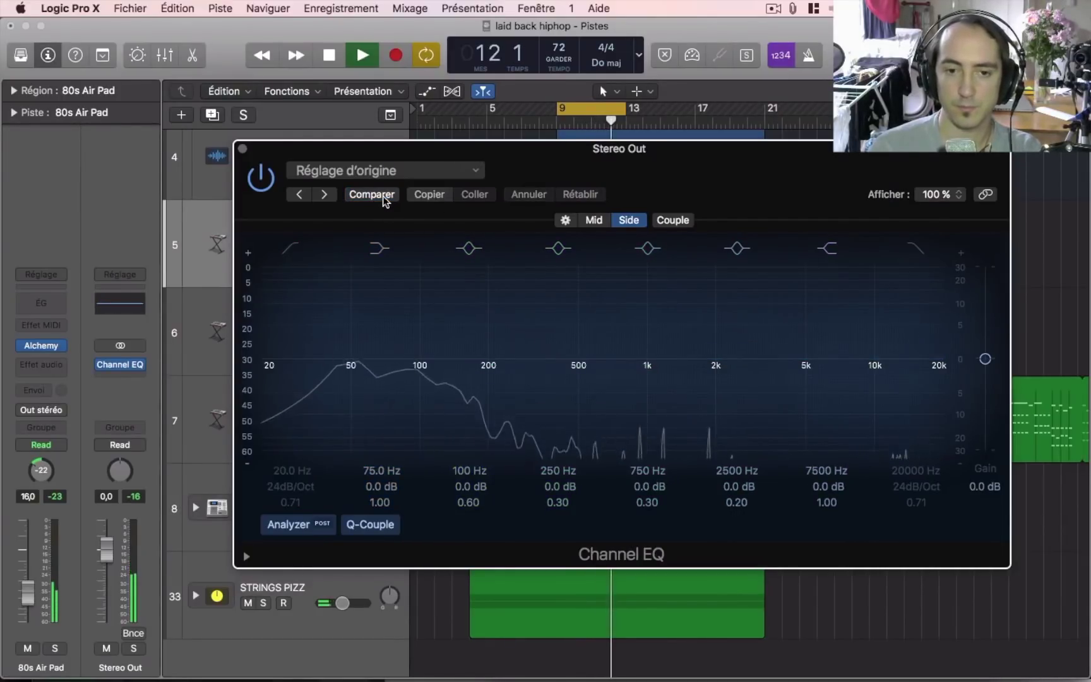
left_click(383, 199)
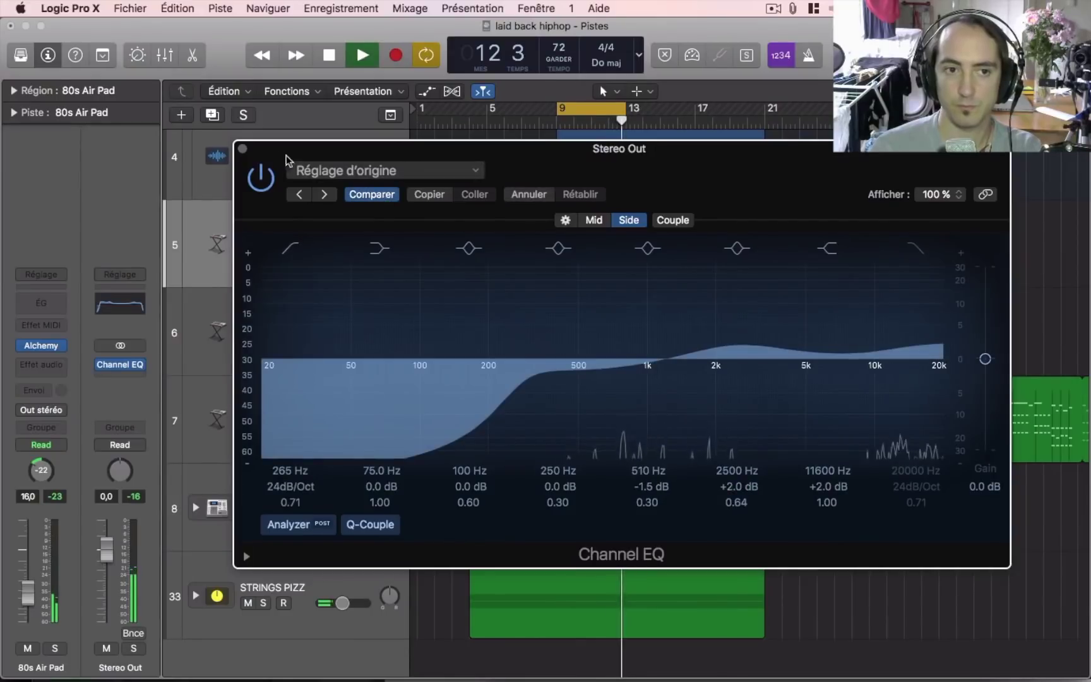
Close the Channel EQ window and compare the playing mix with the Stereo Out EQ bypassed and active
left_click(242, 148)
key("space")
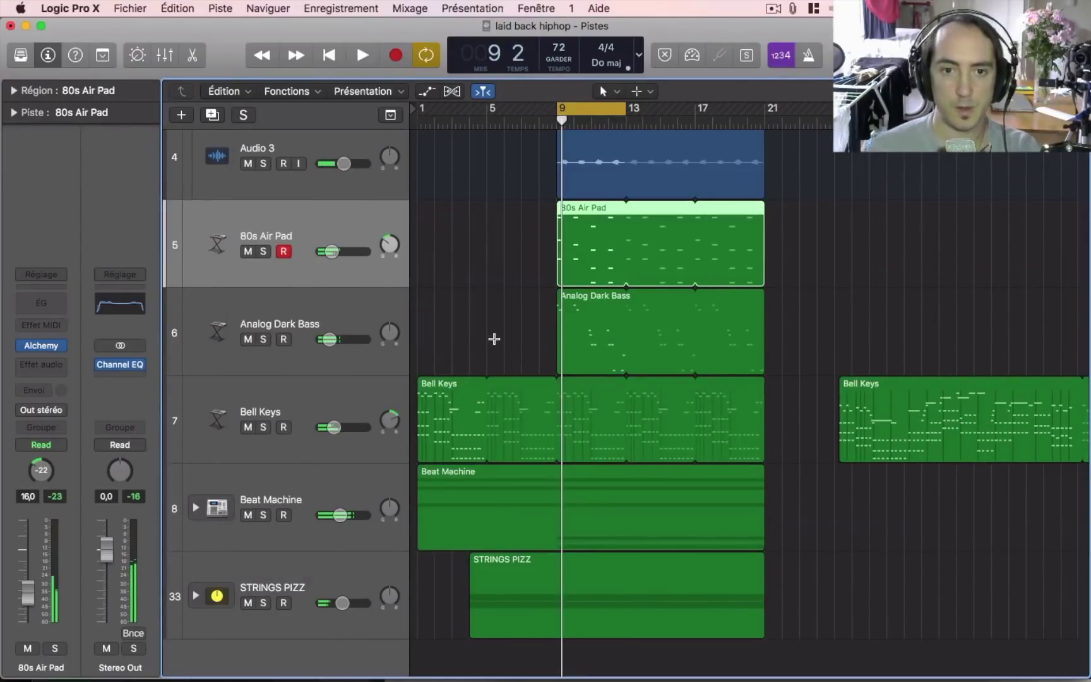
left_click(100, 365)
key("space")
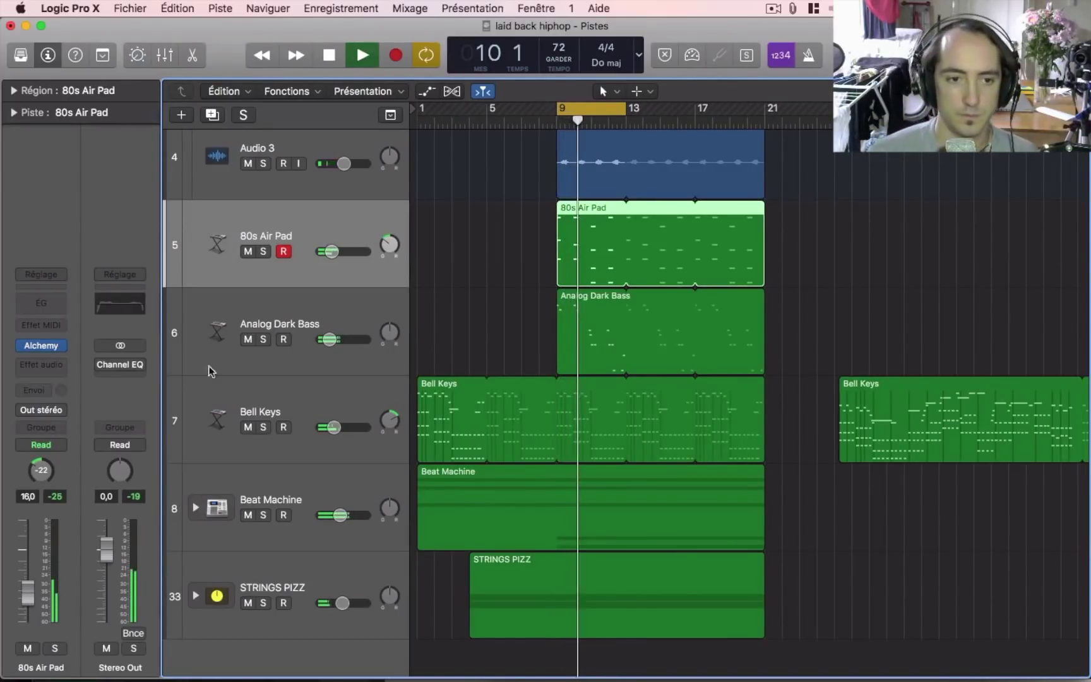
mouse_move(102, 370)
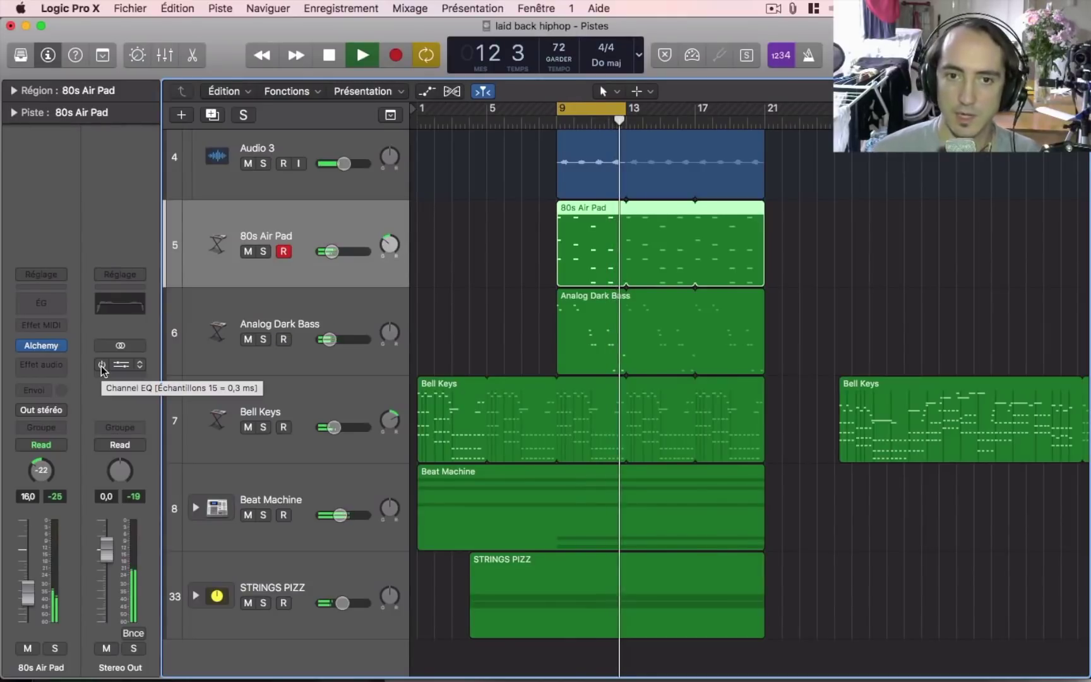
left_click(101, 365)
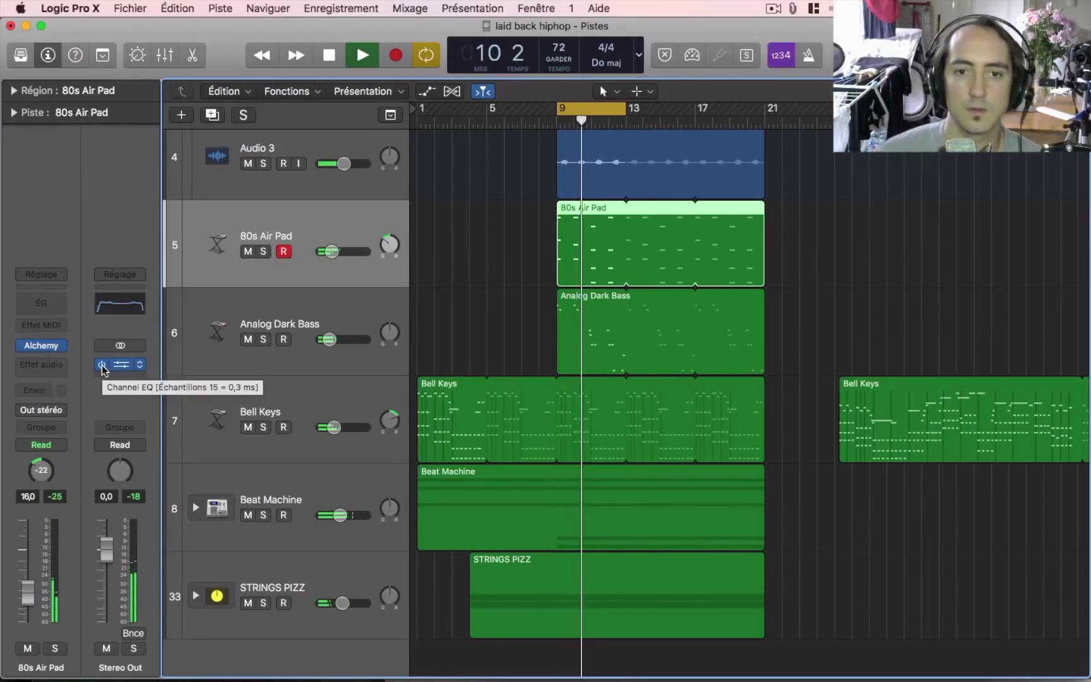
left_click(102, 364)
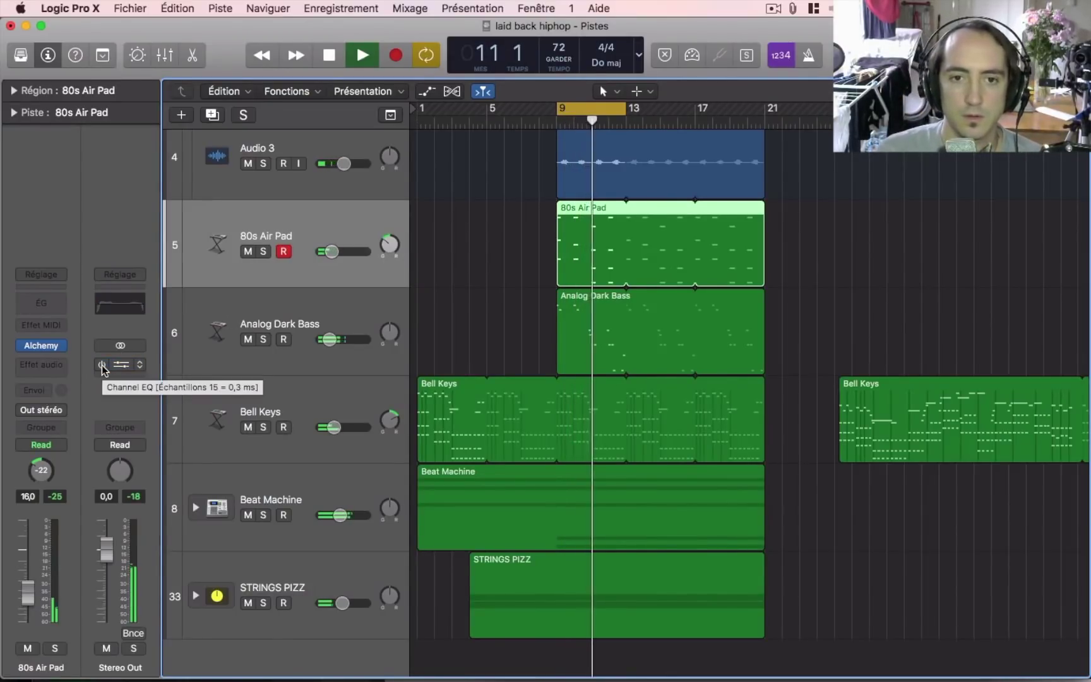
left_click(102, 365)
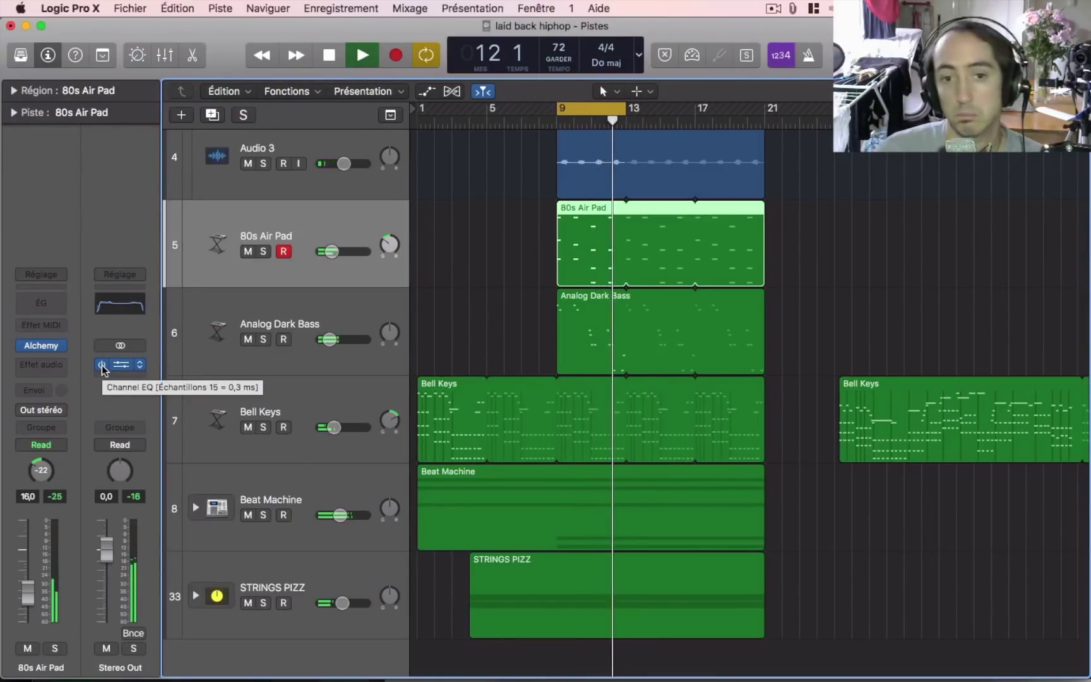
left_click(102, 365)
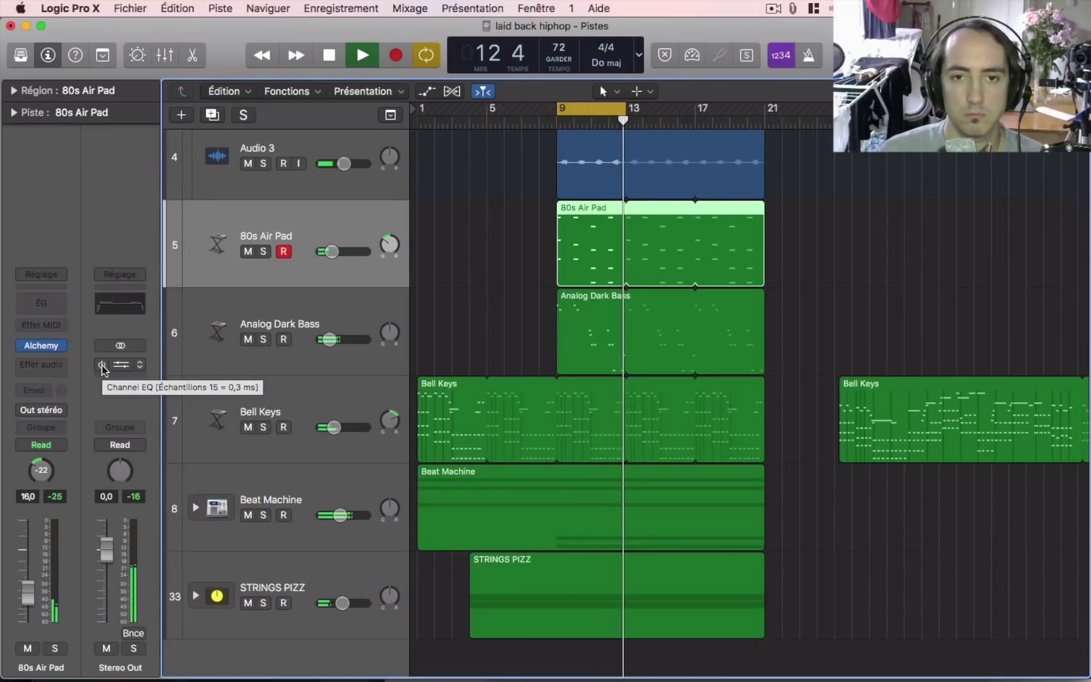
key("space")
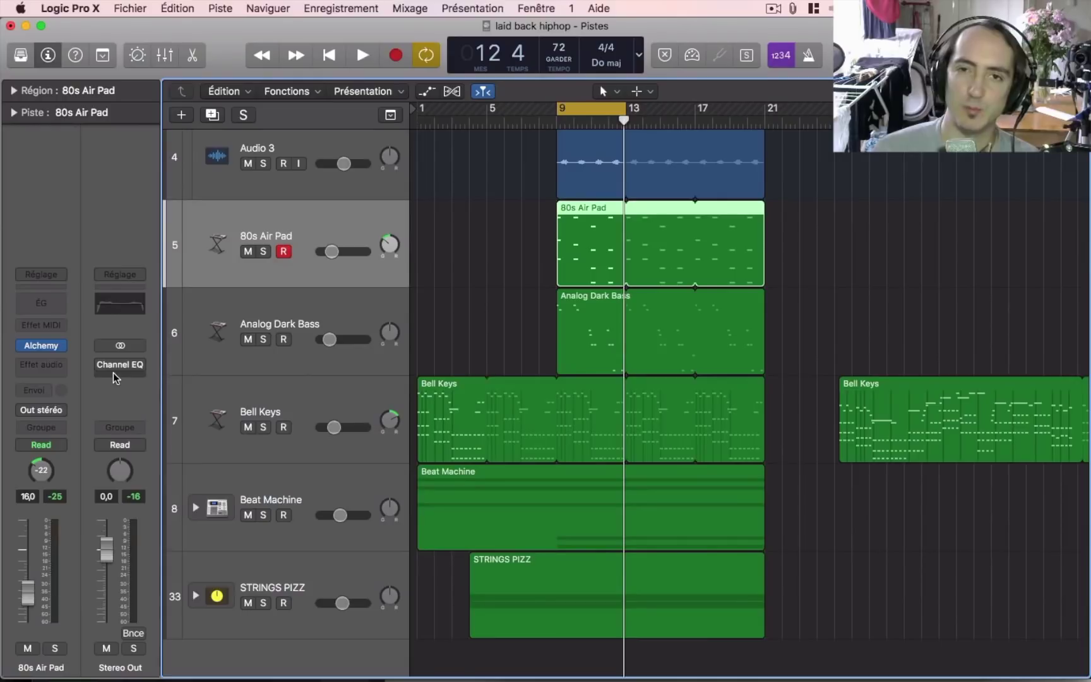
Reactivate the bypassed Channel EQ on the Stereo Out channel without adding another plug-in
left_click(114, 373)
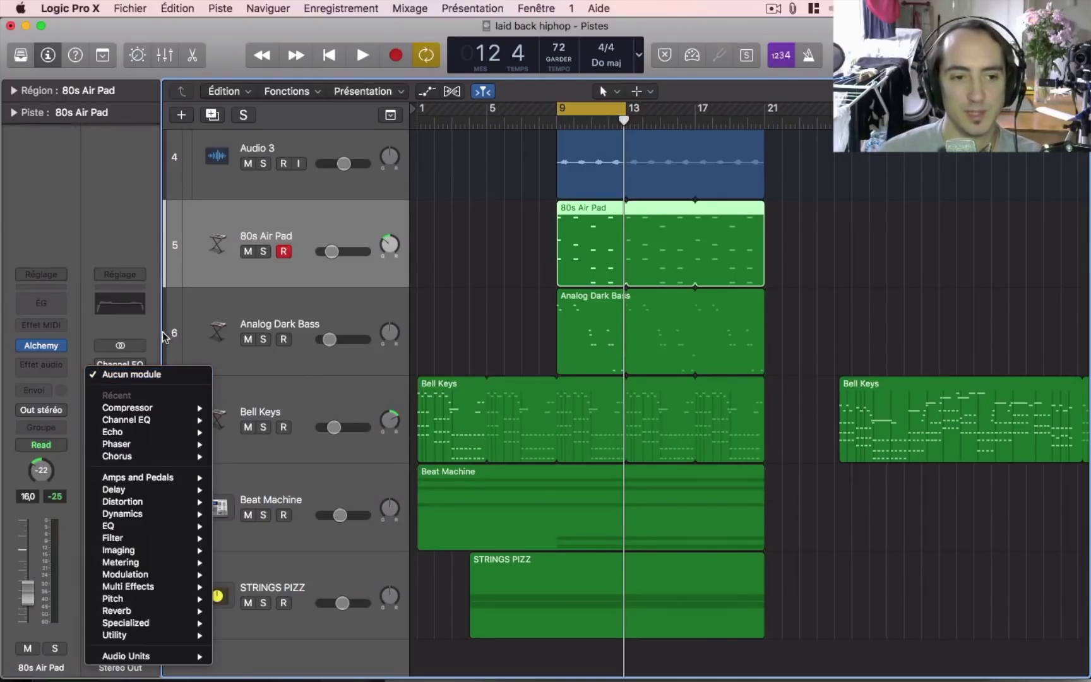
left_click(113, 370)
left_click(99, 365)
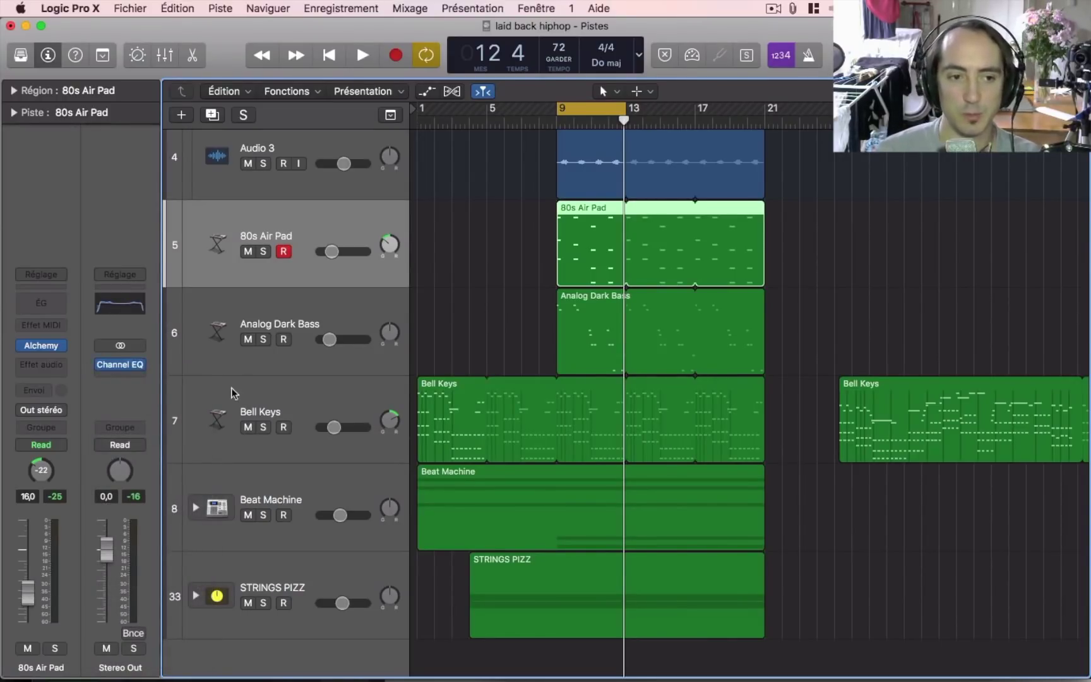
Insert a dual-mono Compressor after the Channel EQ on the Stereo Out channel
left_click(132, 377)
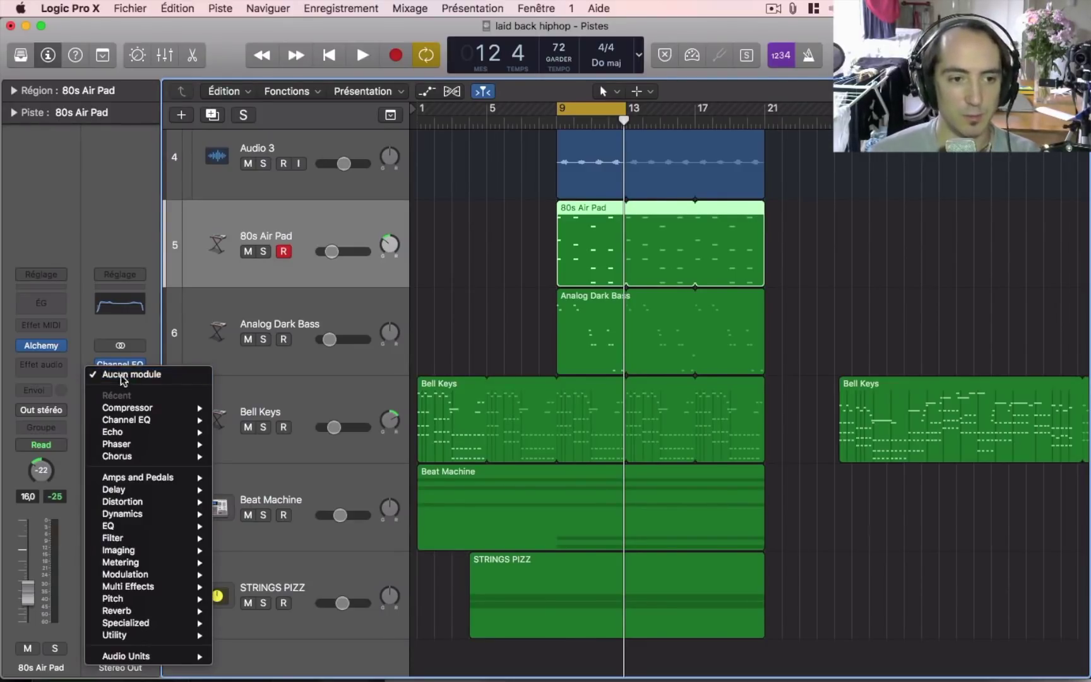
mouse_move(174, 407)
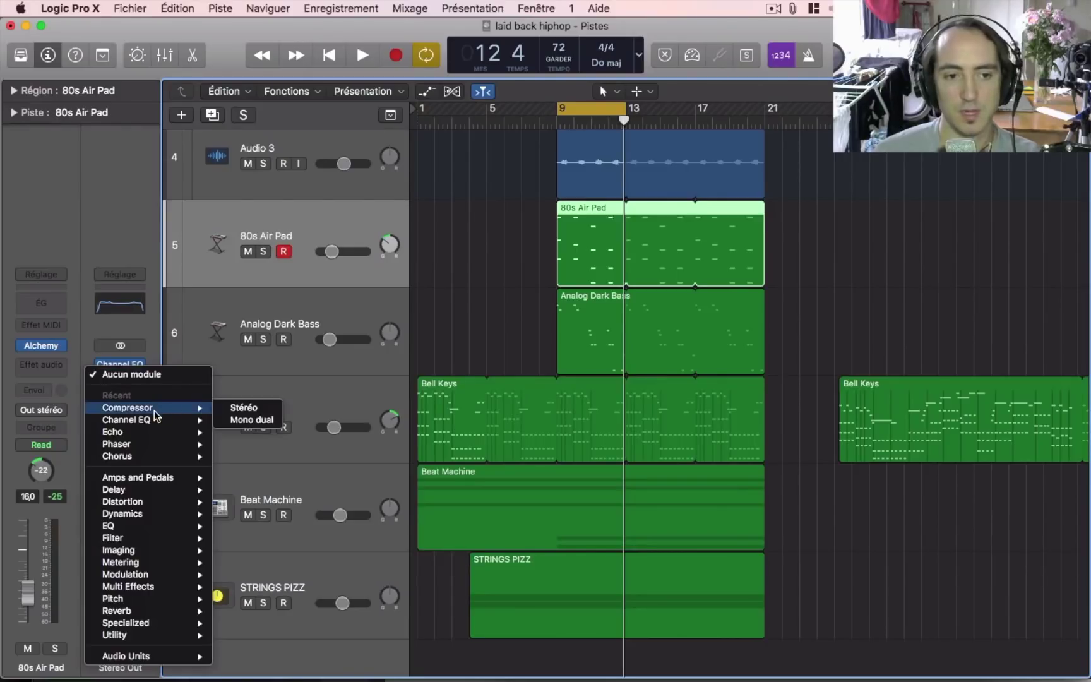
left_click(268, 420)
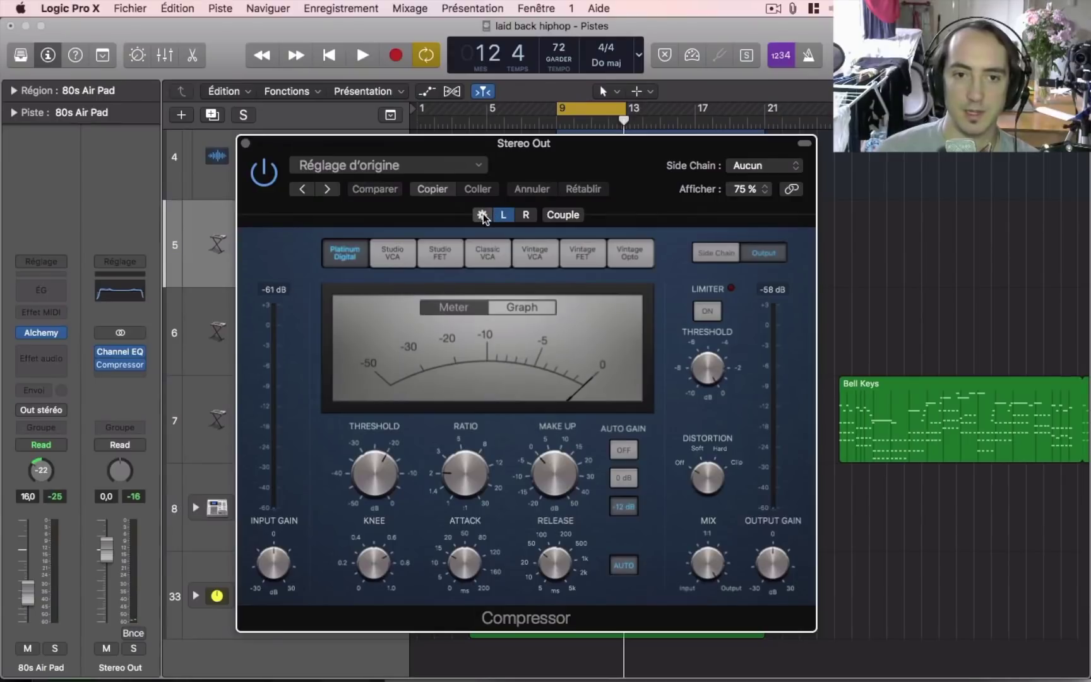
Switch the Compressor to mid/side processing and move its window so the track headers beside it show
left_click(483, 214)
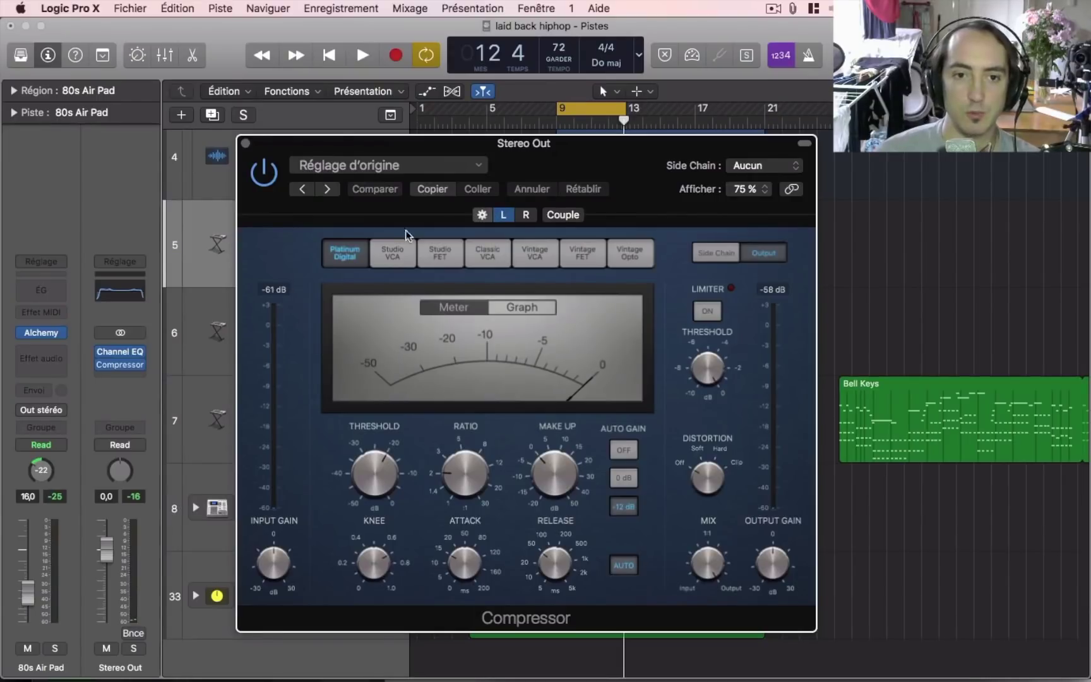
left_click(381, 384)
left_click(374, 398)
left_click(348, 216)
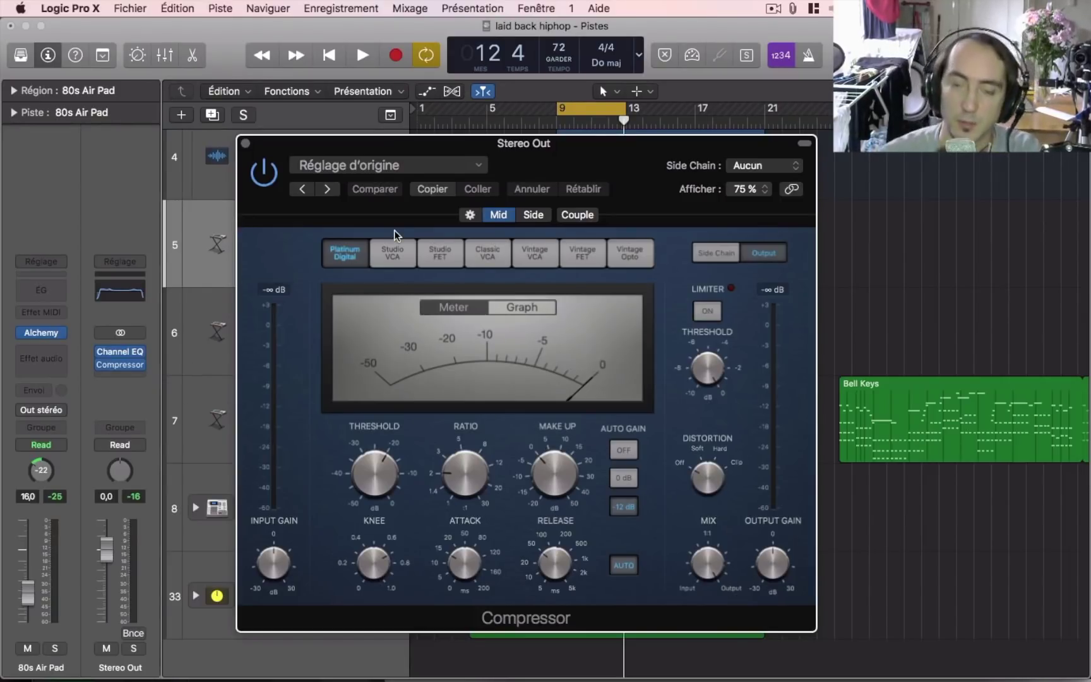
left_click_drag(634, 170, 666, 165)
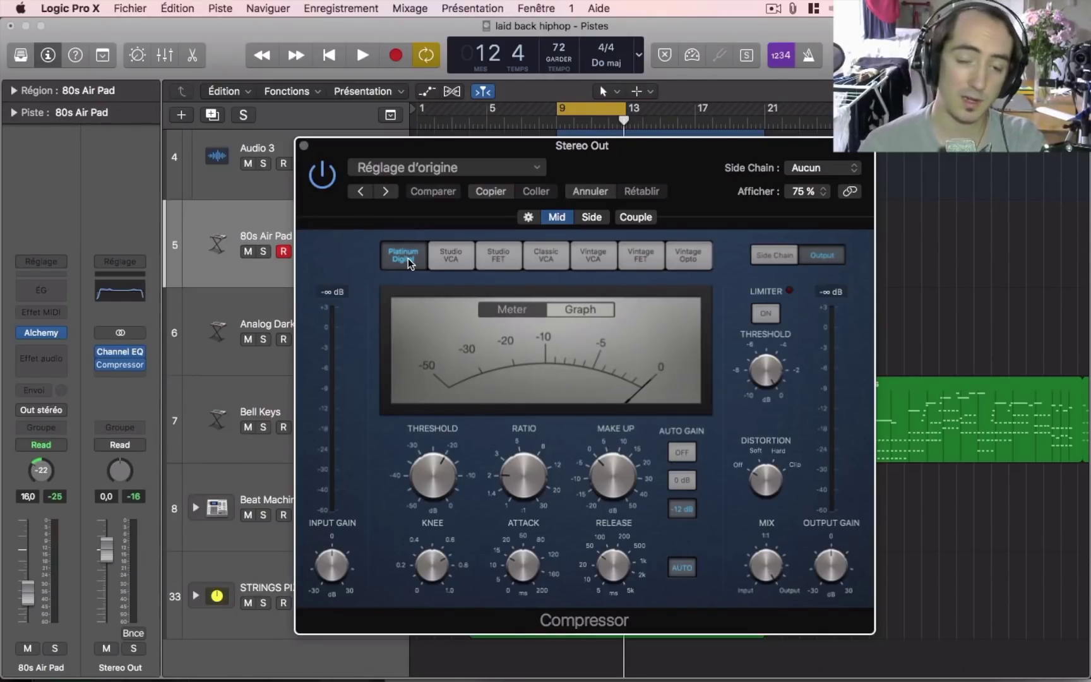
Play the loop and audition the Compressor models in turn, from Studio VCA through Vintage Opto
key("space")
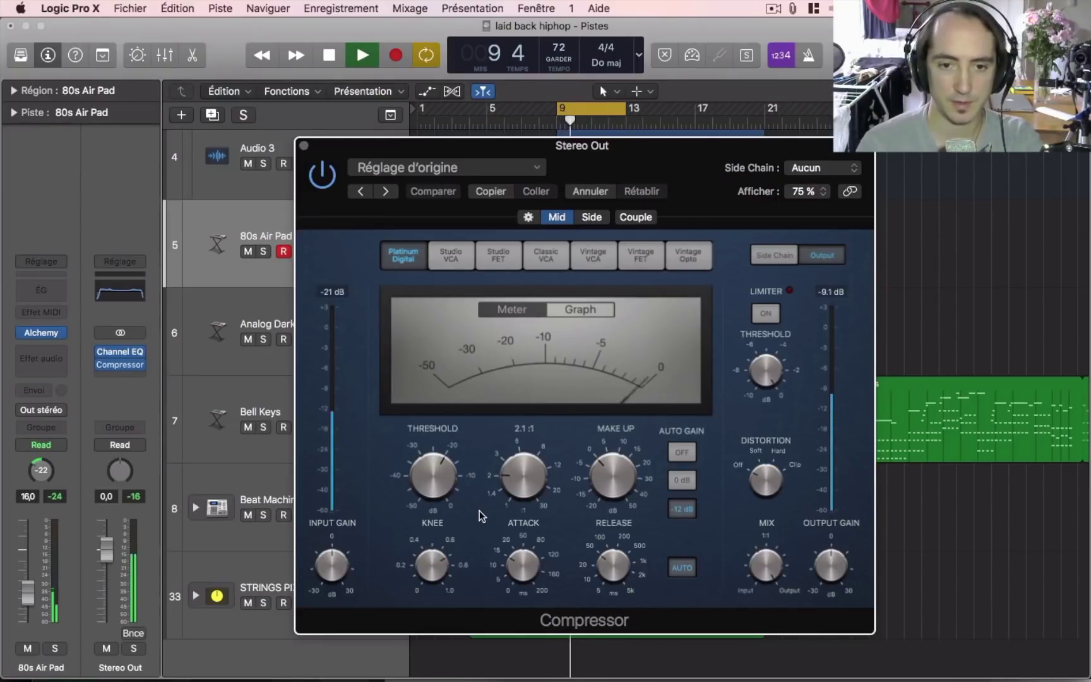
left_click(455, 256)
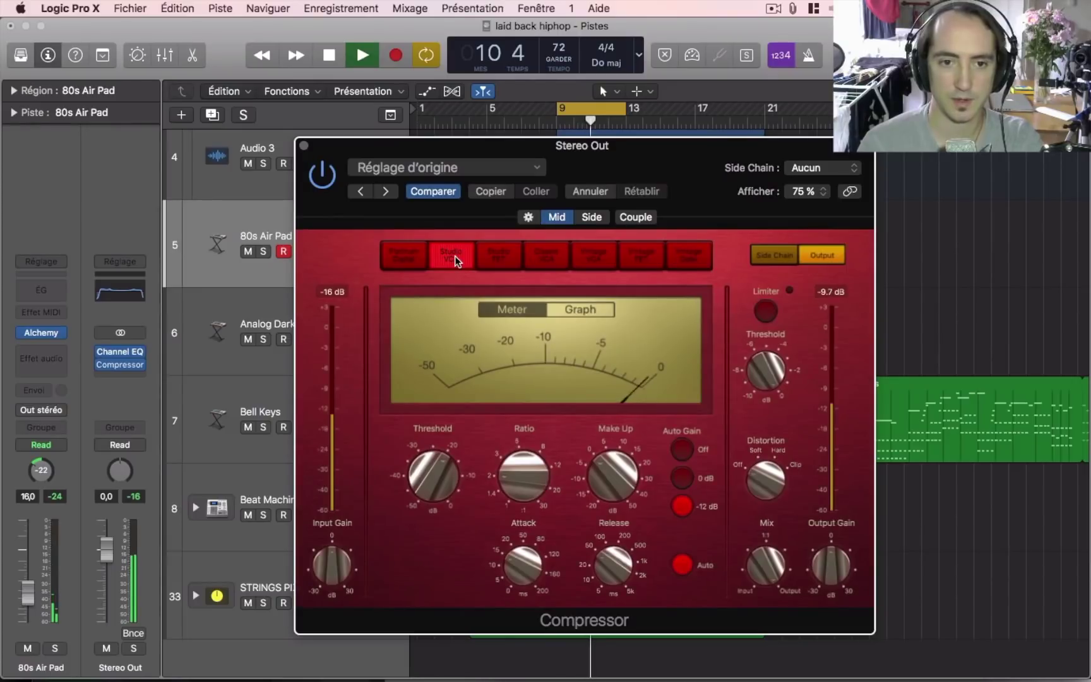
left_click(497, 258)
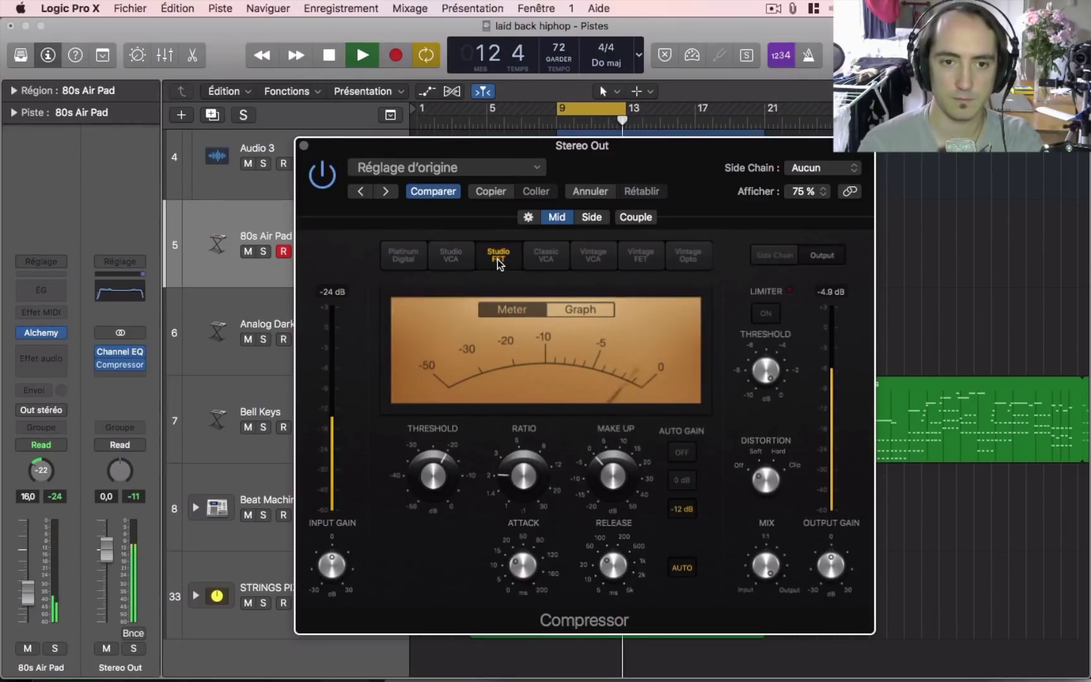
left_click(545, 257)
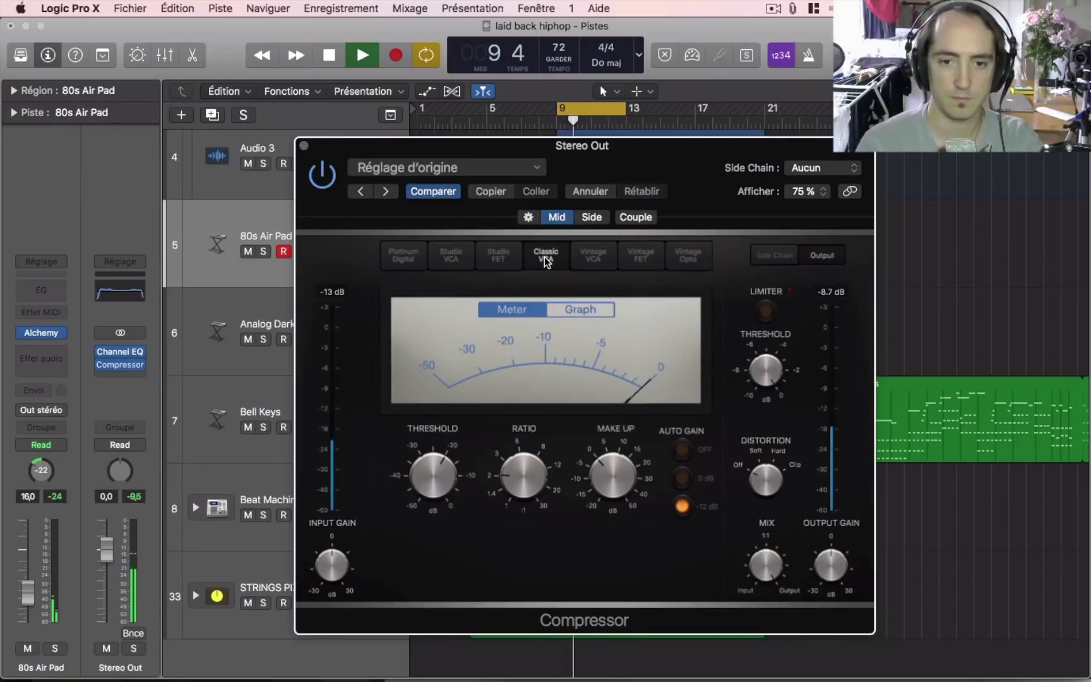
left_click(594, 255)
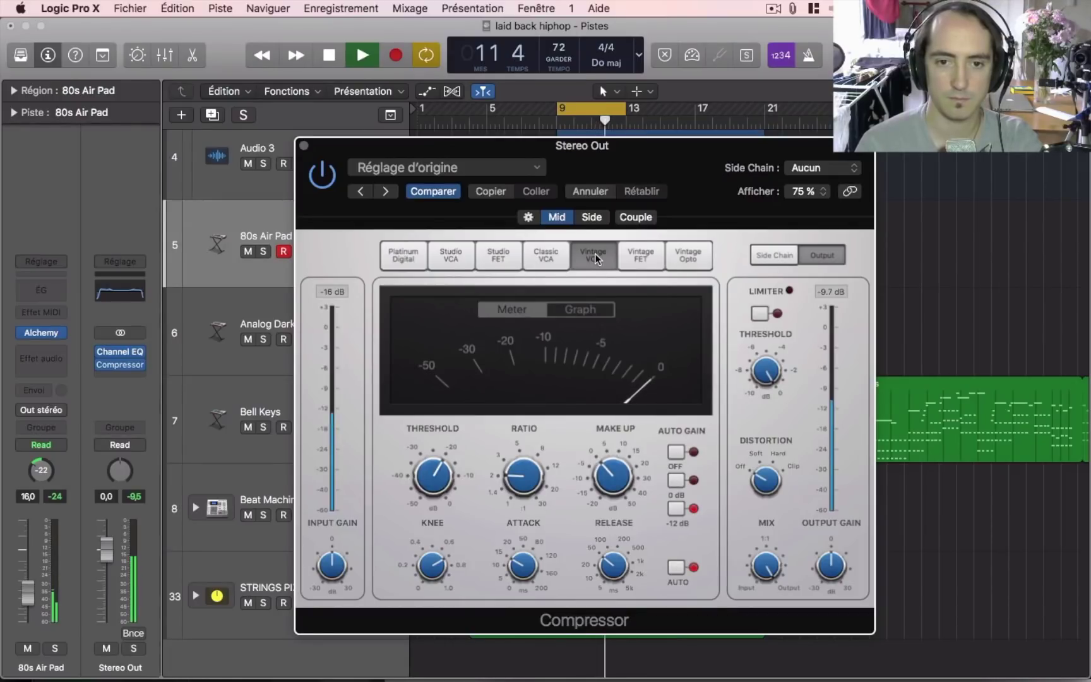
left_click(638, 255)
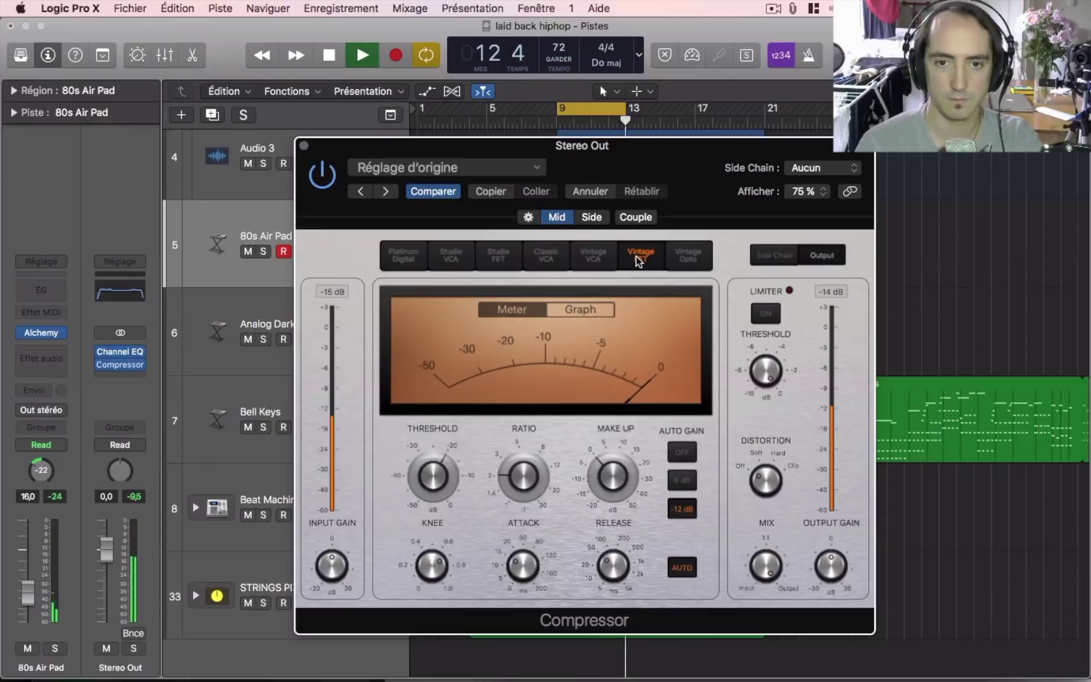
left_click(689, 256)
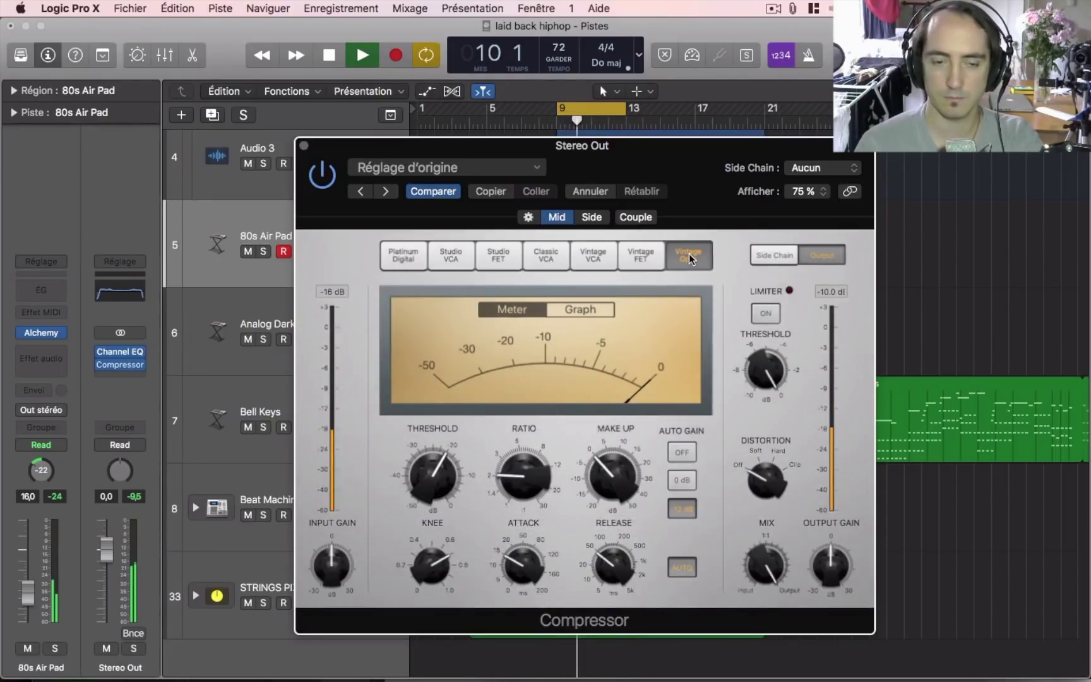
Try a Mid threshold of -26.0 dB on the Vintage Opto model, stop playback and reset the threshold to its default
mouse_move(445, 501)
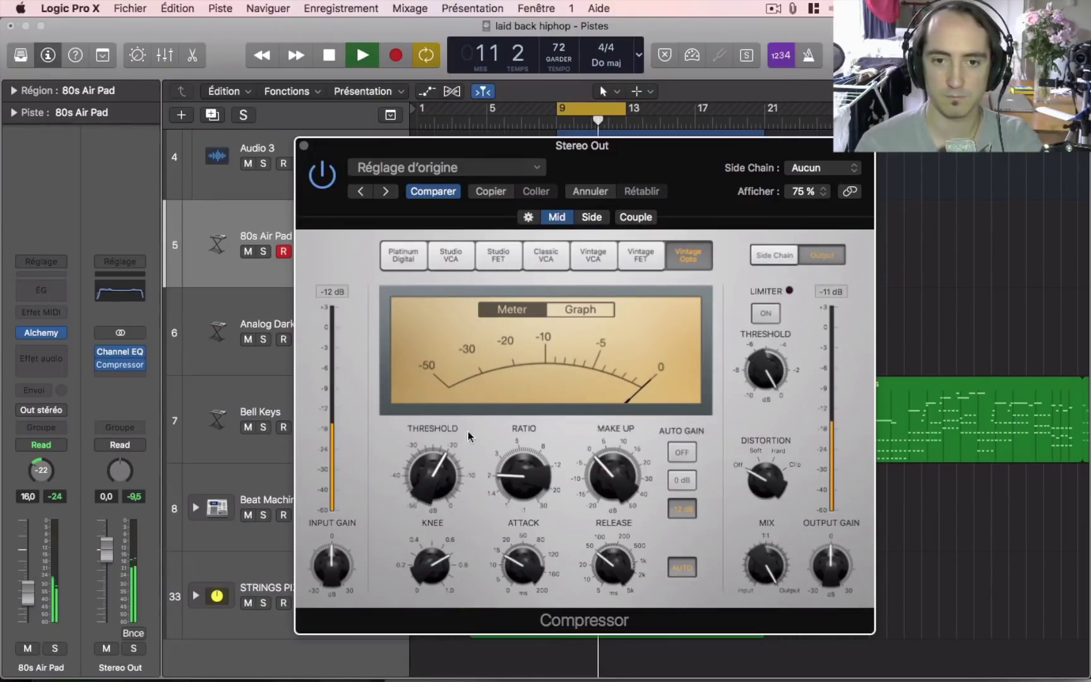
left_click_drag(437, 464, 440, 486)
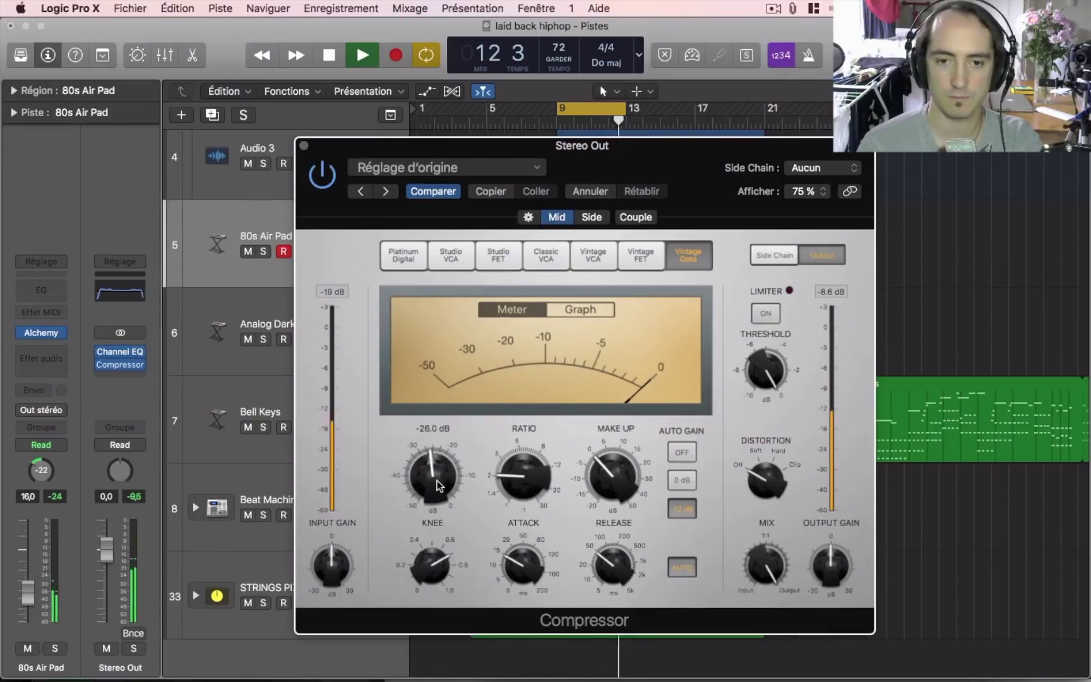
key("space")
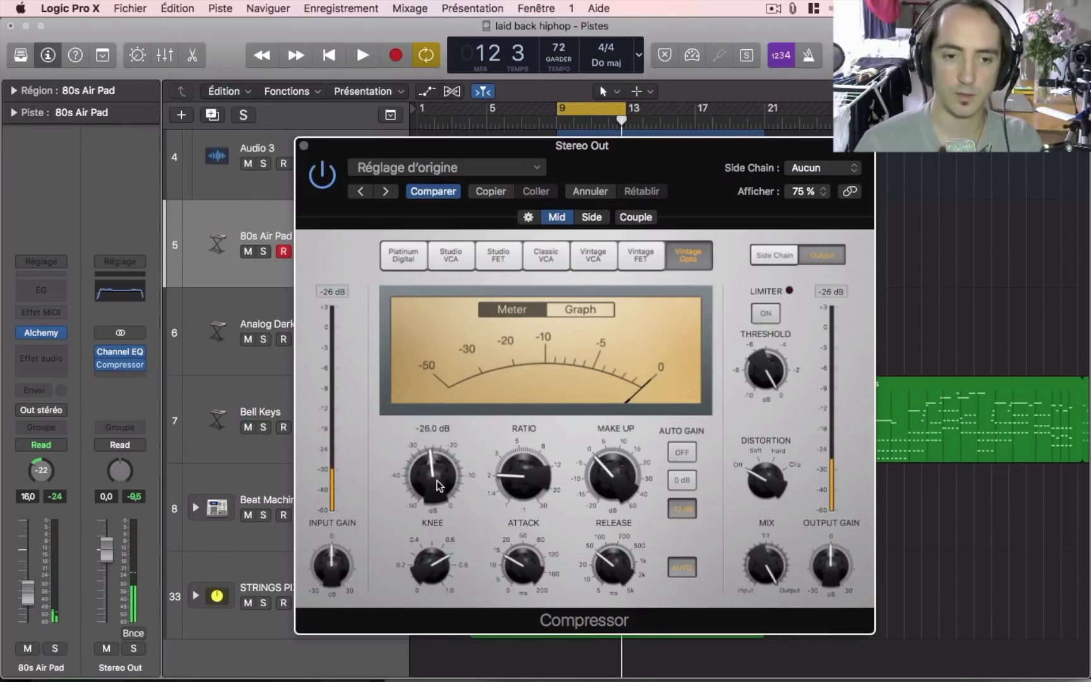
left_click(440, 485, "alt")
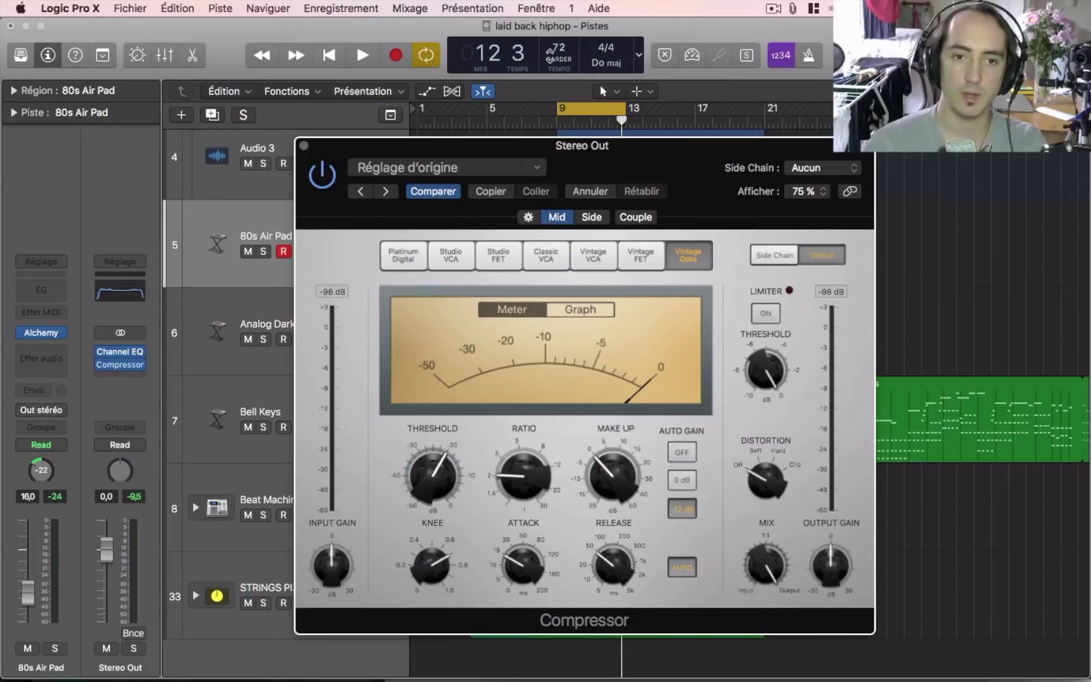
Compare the Studio FET and Vintage Opto models by playing the loop briefly with each
left_click(497, 265)
key("space")
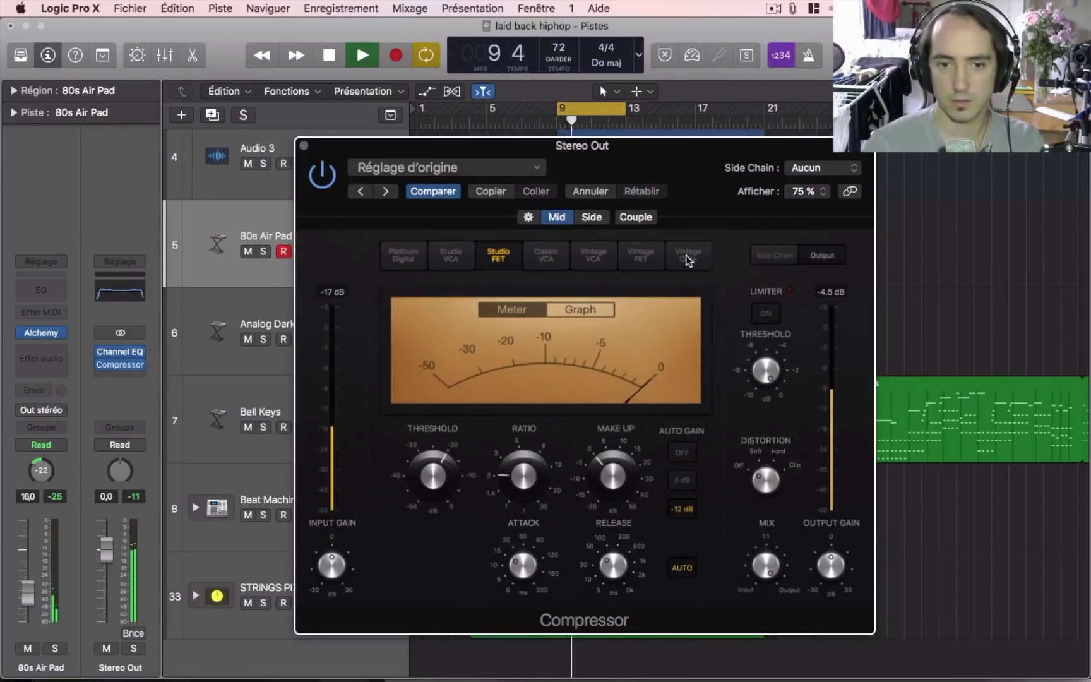
key("space")
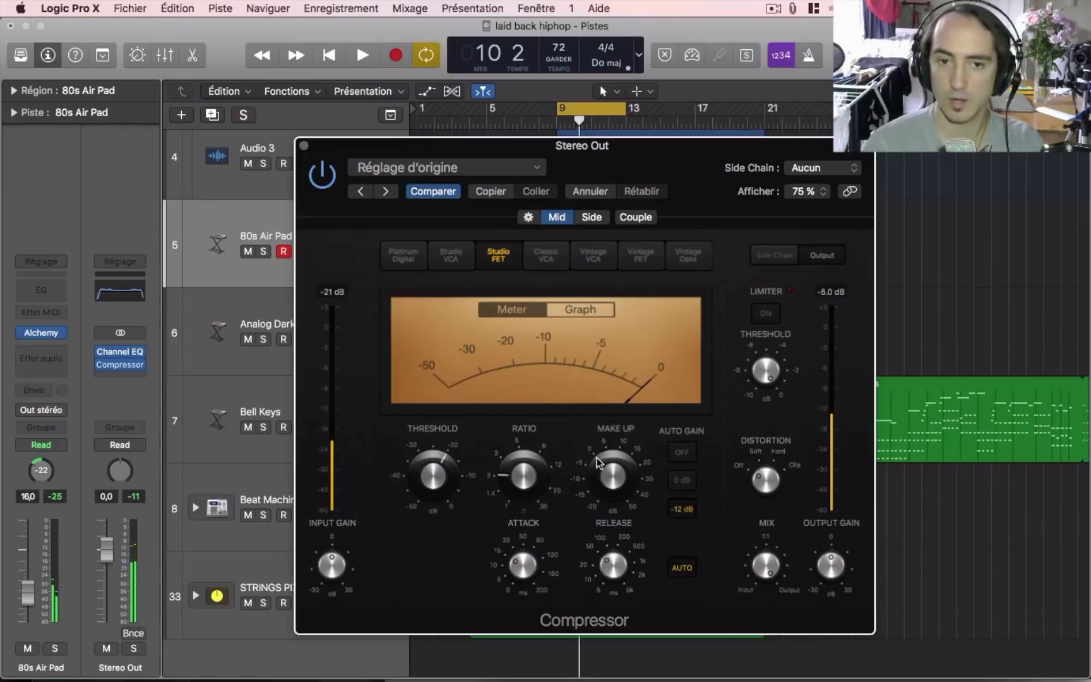
left_click(685, 253)
key("space")
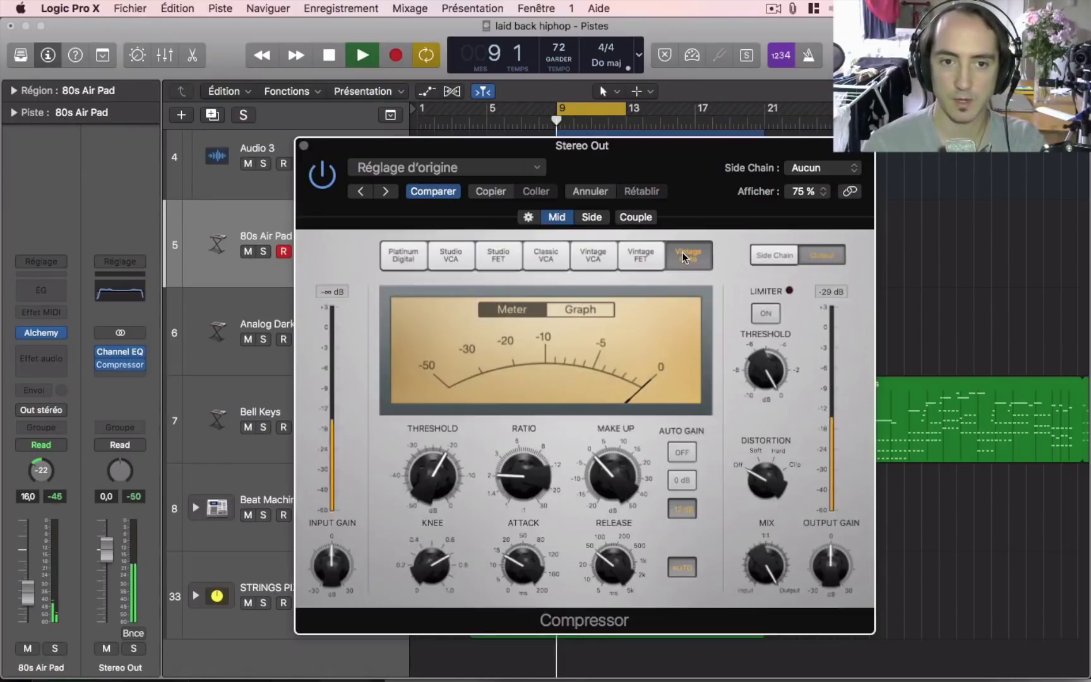
mouse_move(524, 427)
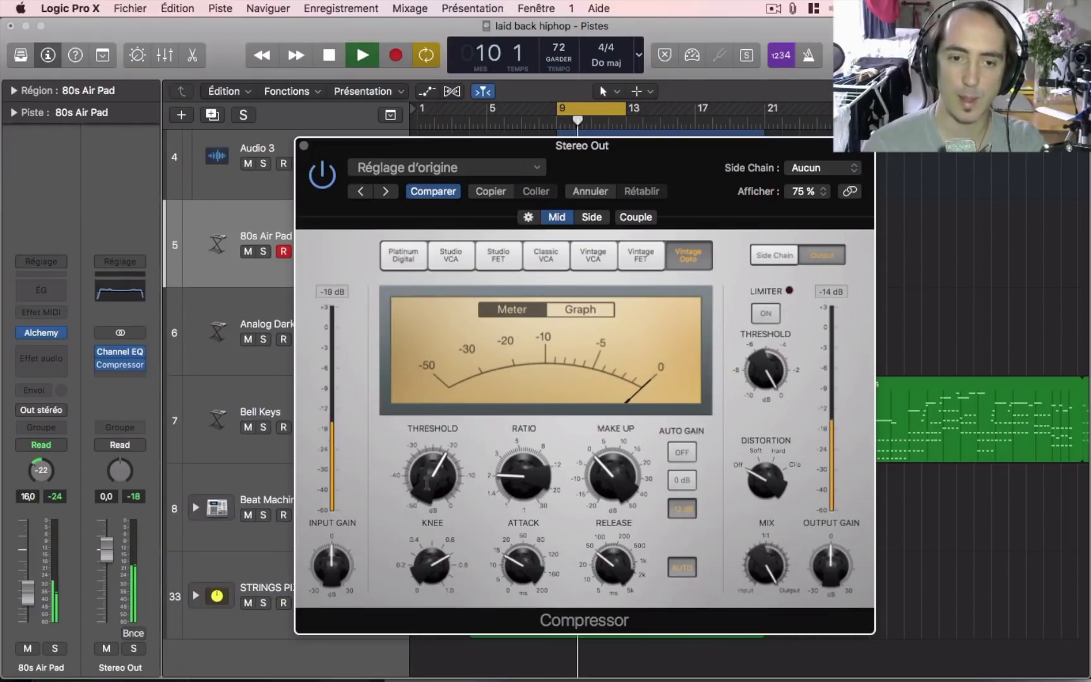
key("space")
Choose the Vintage FET model and compare the playing loop with the Compressor bypassed and active
left_click(646, 260)
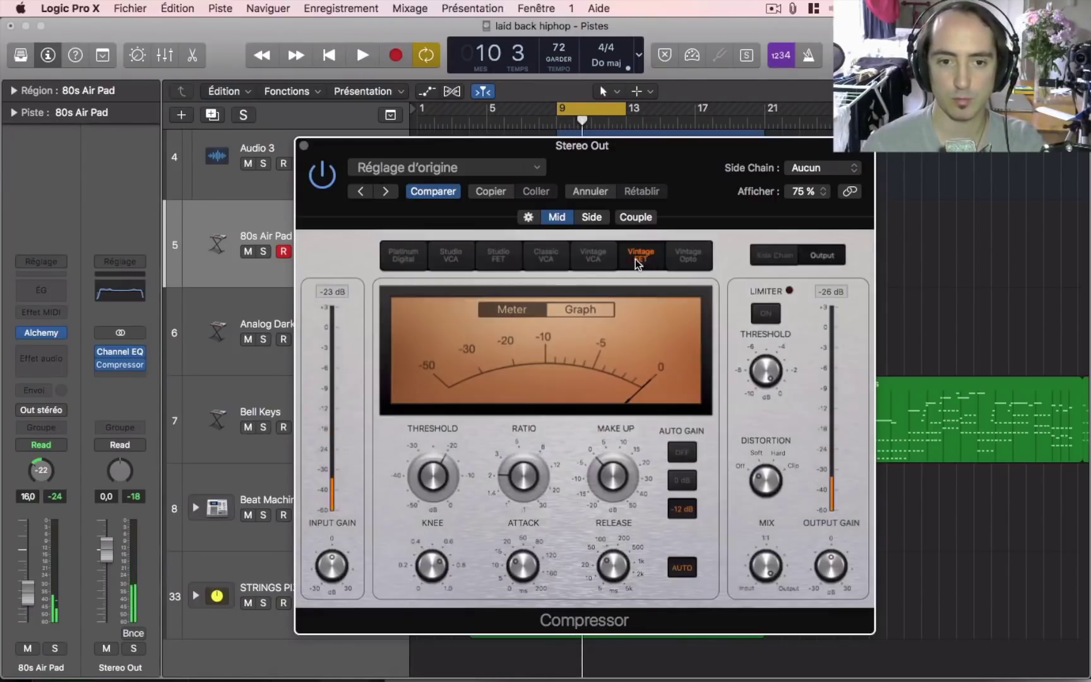
key("space")
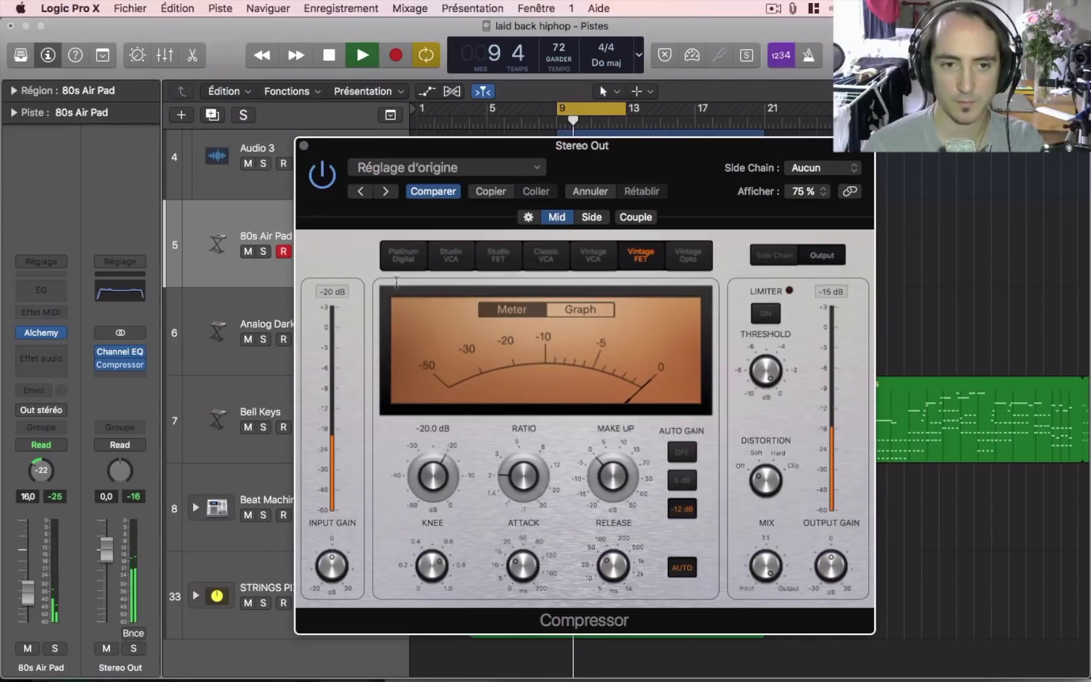
left_click(320, 176)
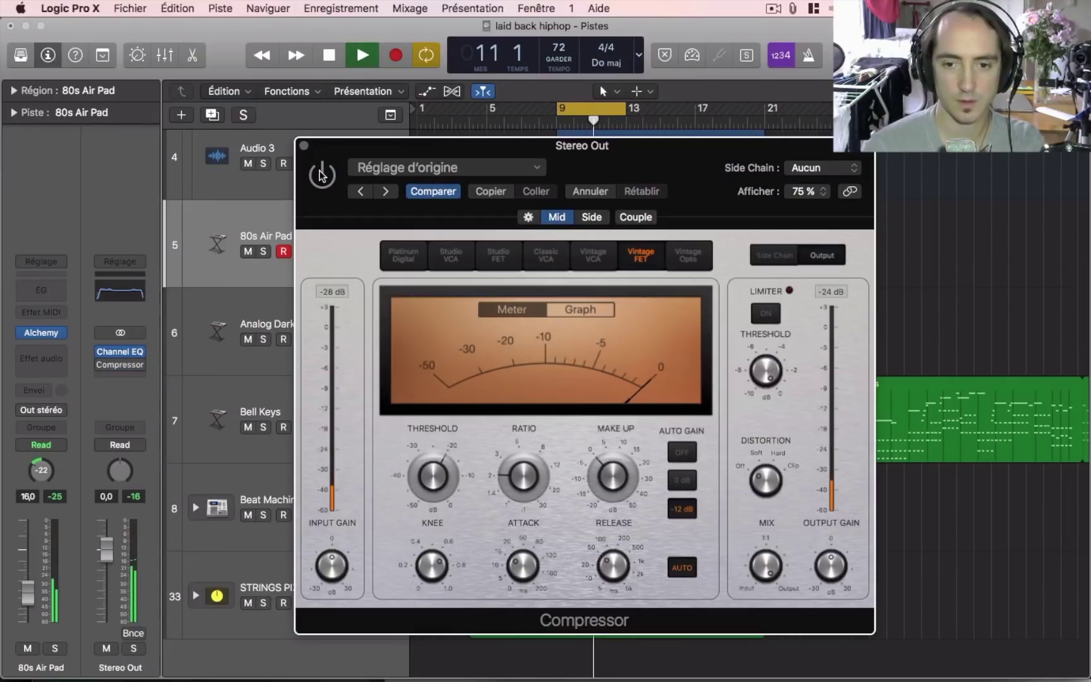
left_click(321, 176)
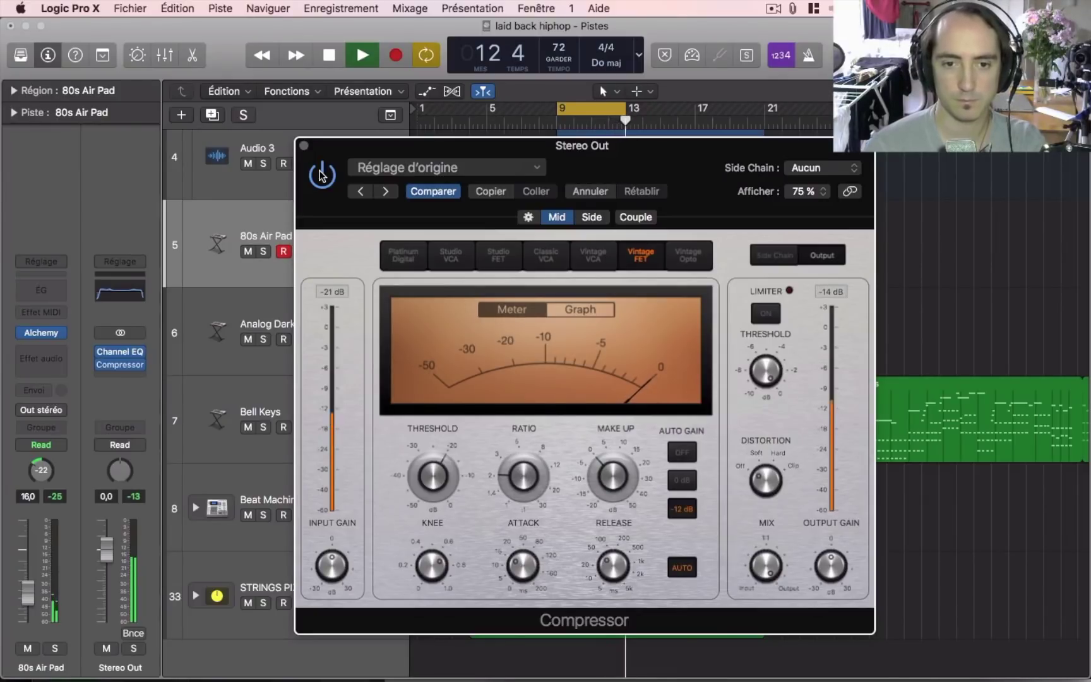
Show the Compressor's graph display and set the Mid threshold to -26.5 dB during playback
left_click(591, 311)
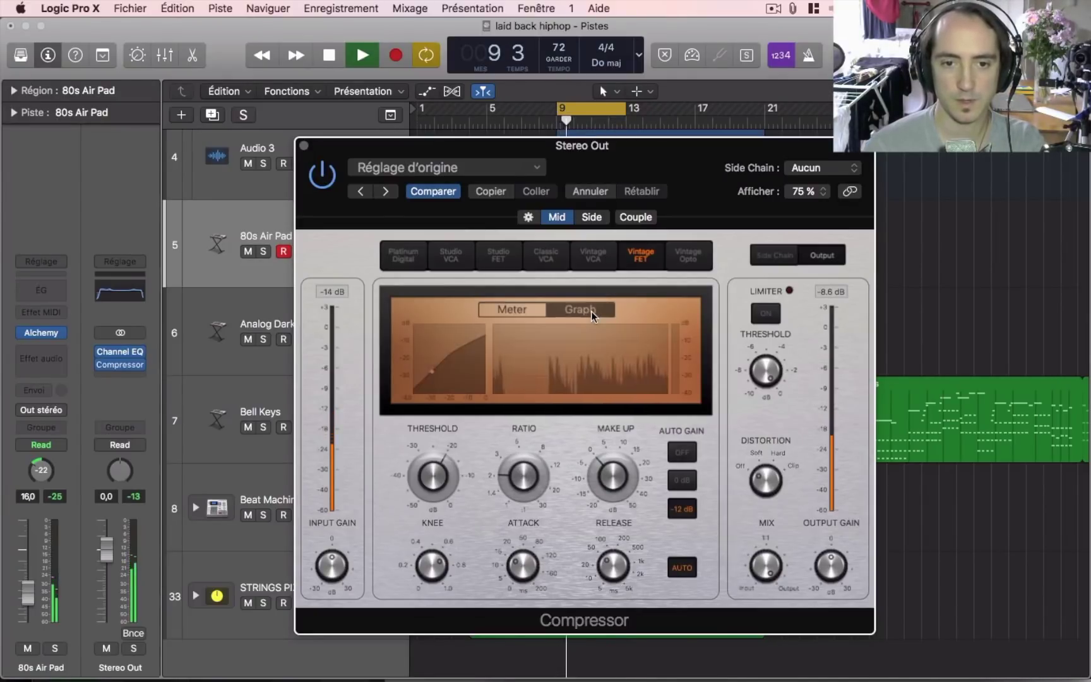
left_click_drag(435, 474, 438, 490)
key("space")
Set the Mid threshold to -29.0 dB and the ratio to 1.8:1 while listening to the loop
mouse_move(494, 485)
mouse_move(517, 519)
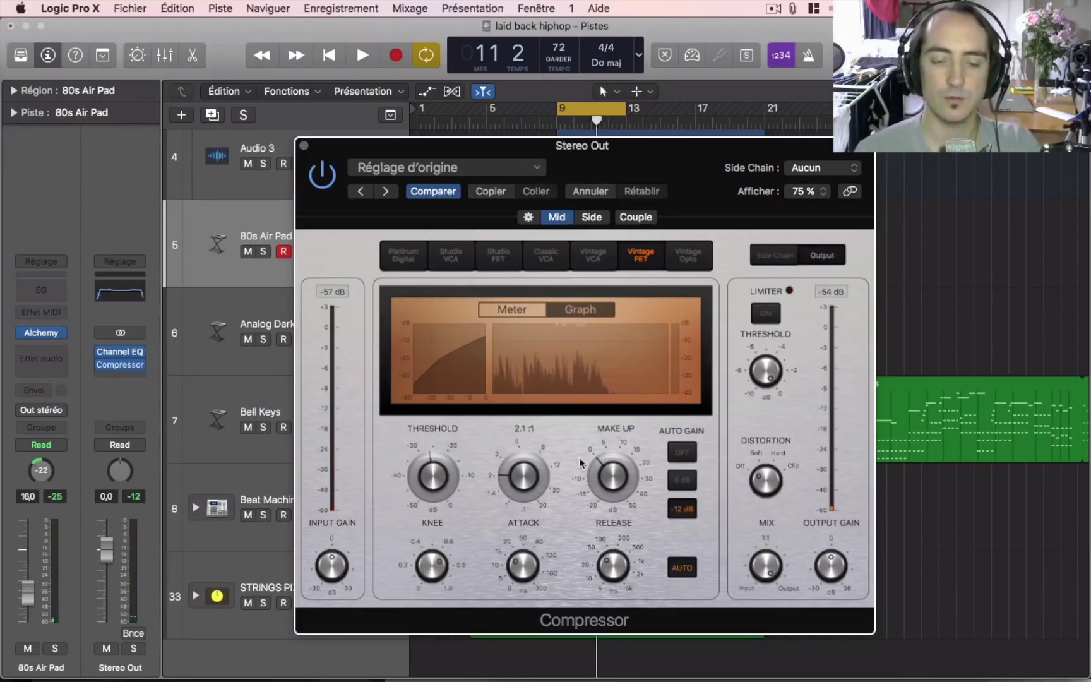
mouse_move(454, 483)
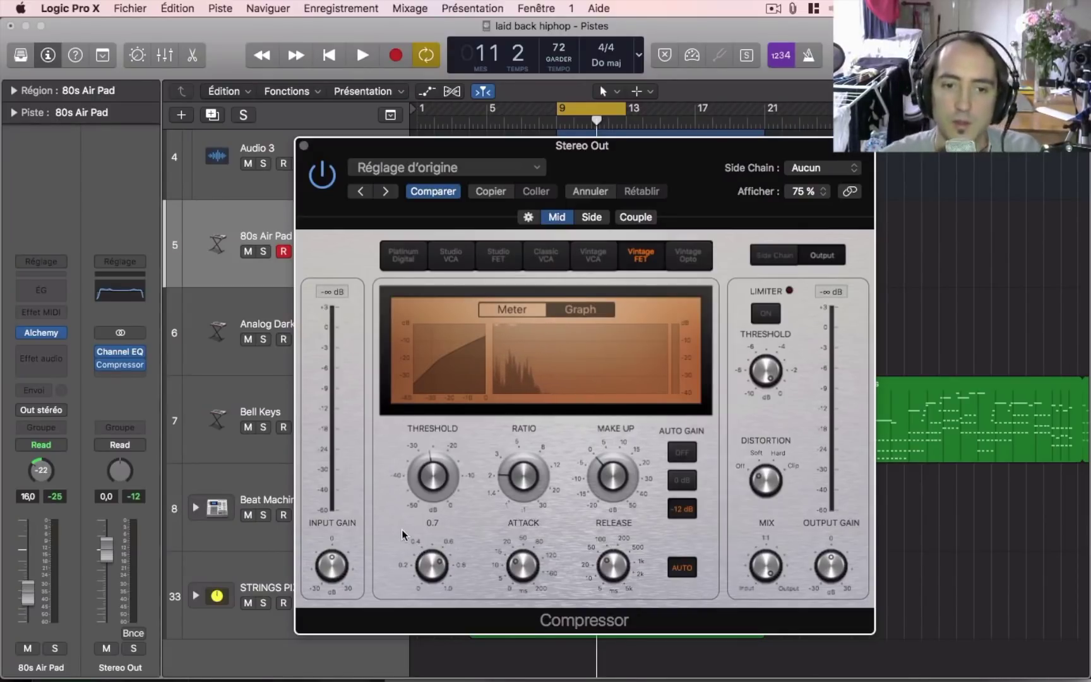
mouse_move(528, 482)
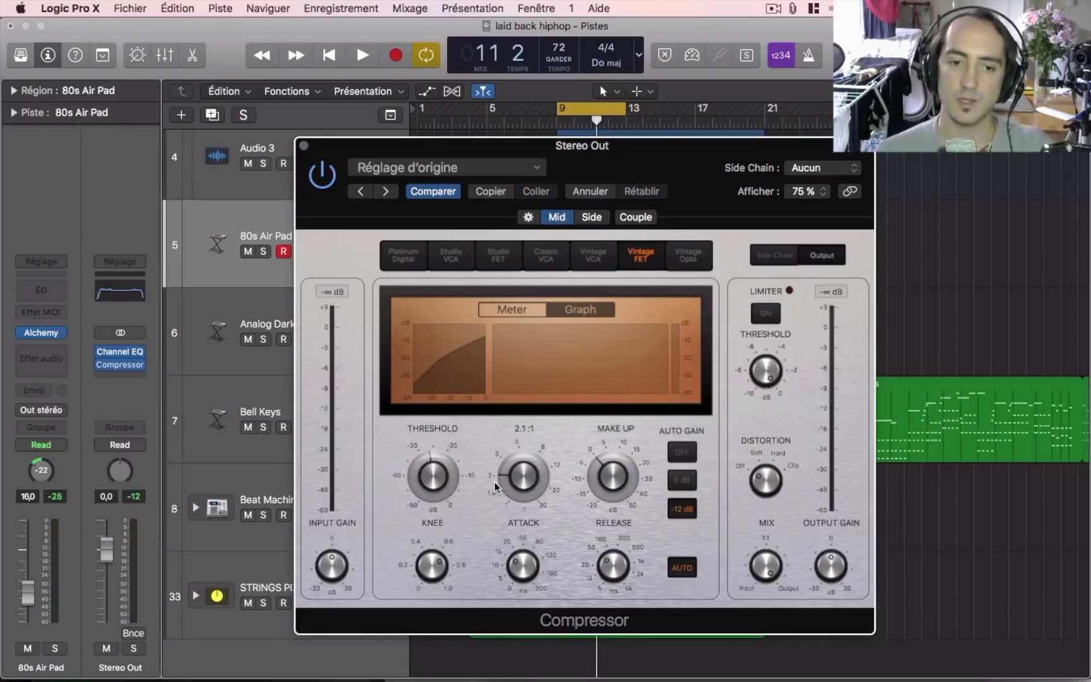
mouse_move(432, 433)
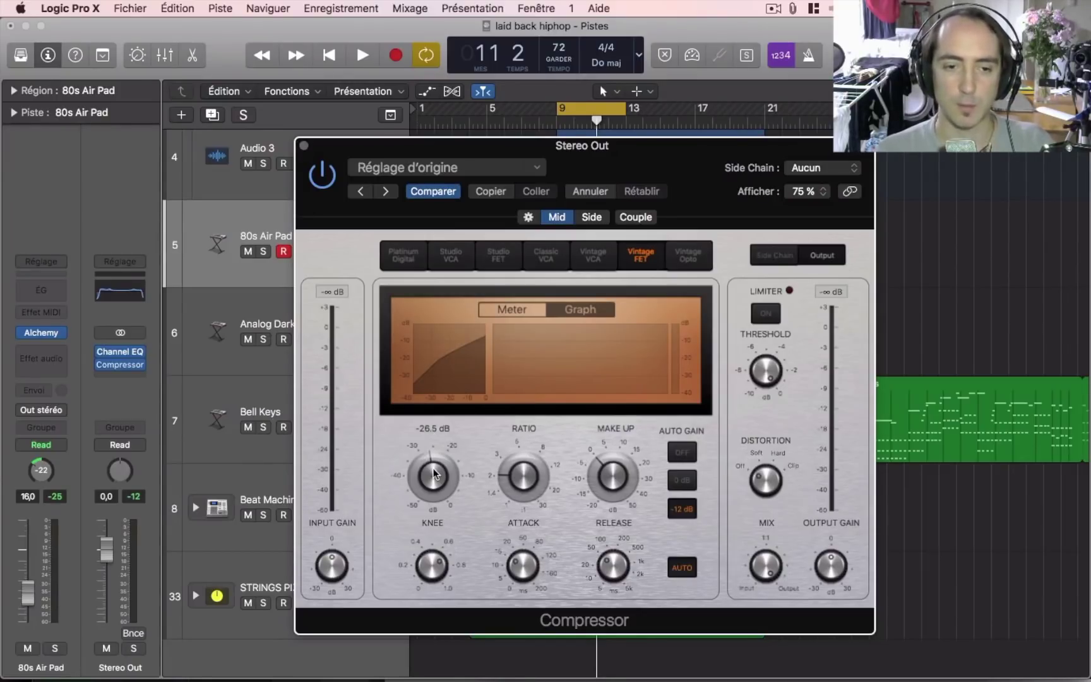
key("space")
mouse_move(434, 472)
left_mouse_down()
mouse_move(431, 522)
mouse_move(434, 493)
left_mouse_up()
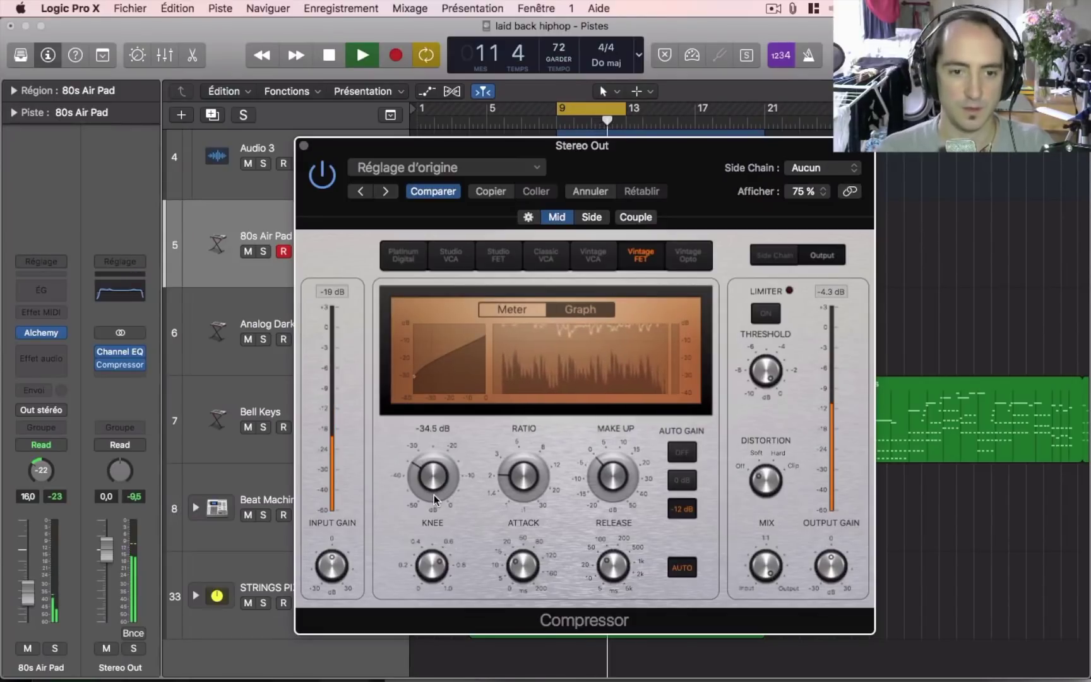
left_click_drag(434, 490, 434, 474)
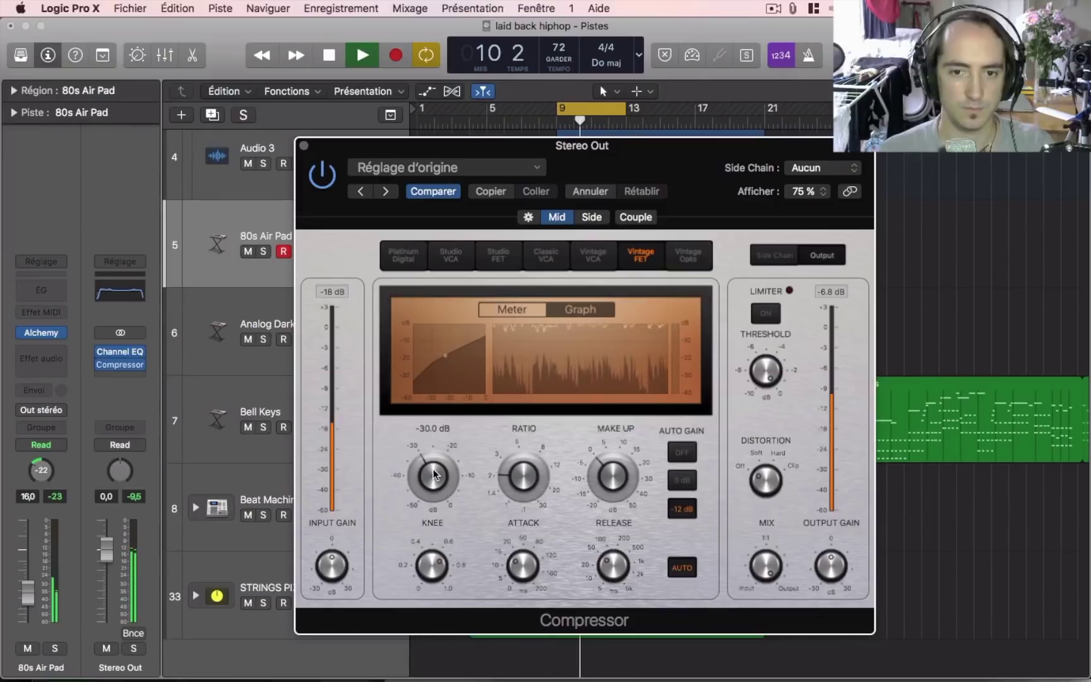
left_click_drag(433, 475, 435, 471)
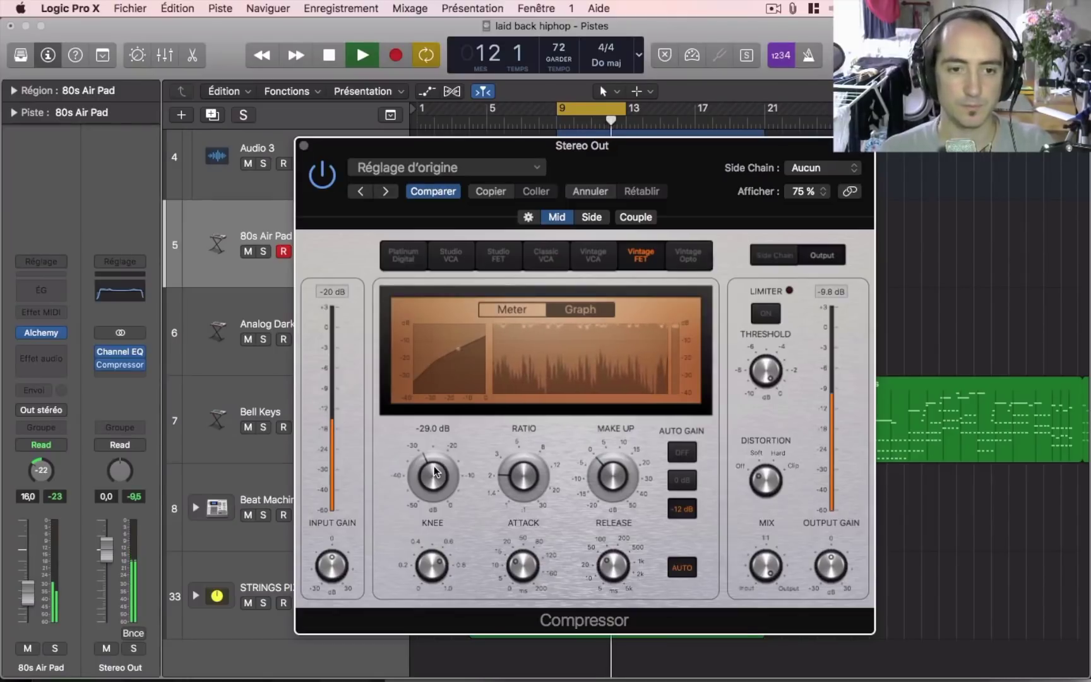
key("space")
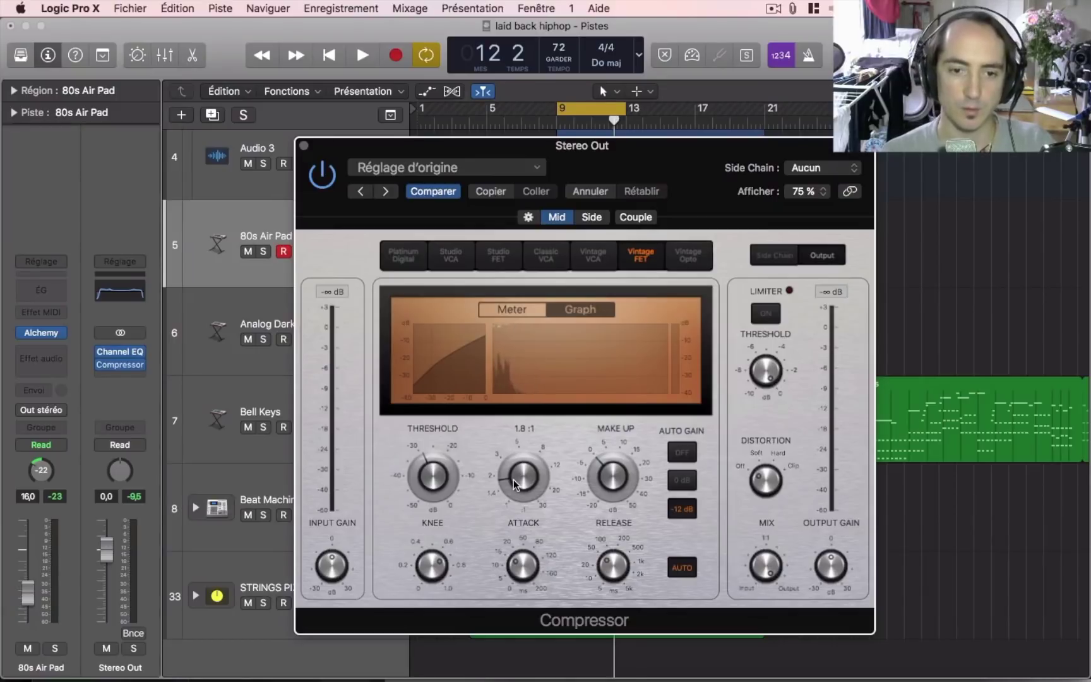
key("space")
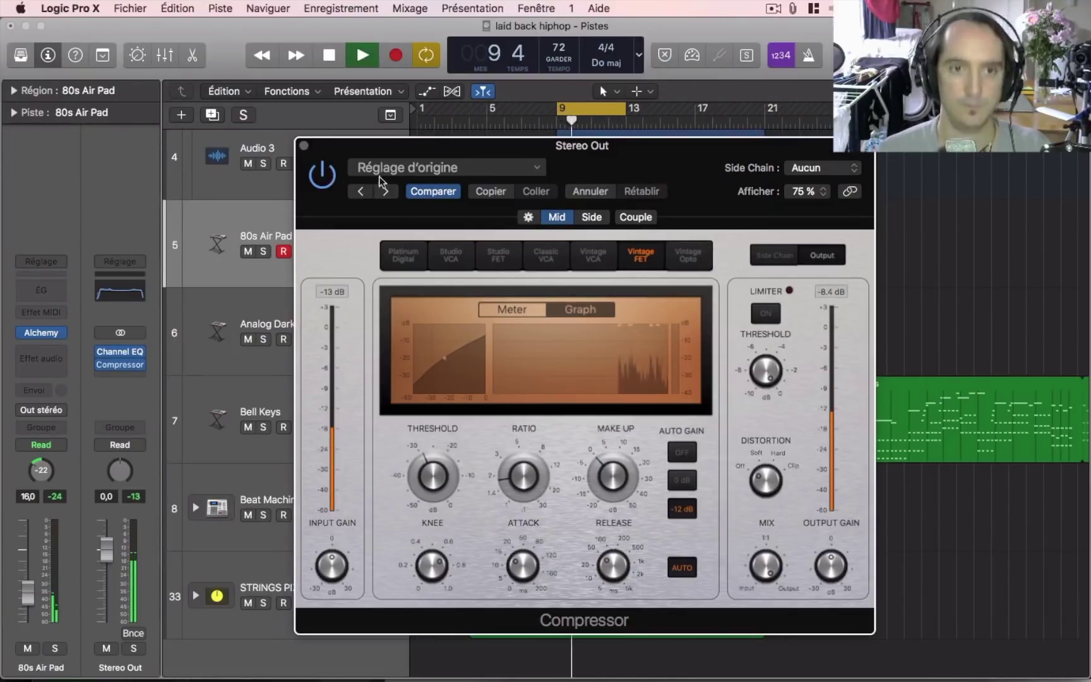
Compare the edited Mid settings with the saved ones, and with the Compressor bypassed, while the loop plays
left_click(431, 192)
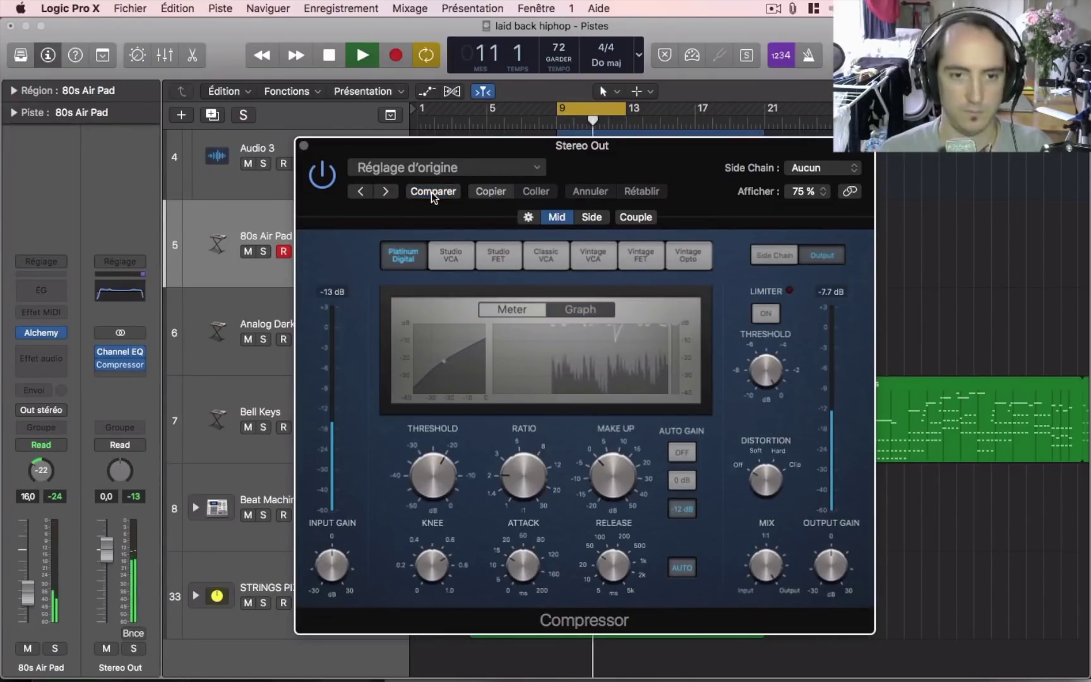
left_click(431, 192)
left_click(324, 172)
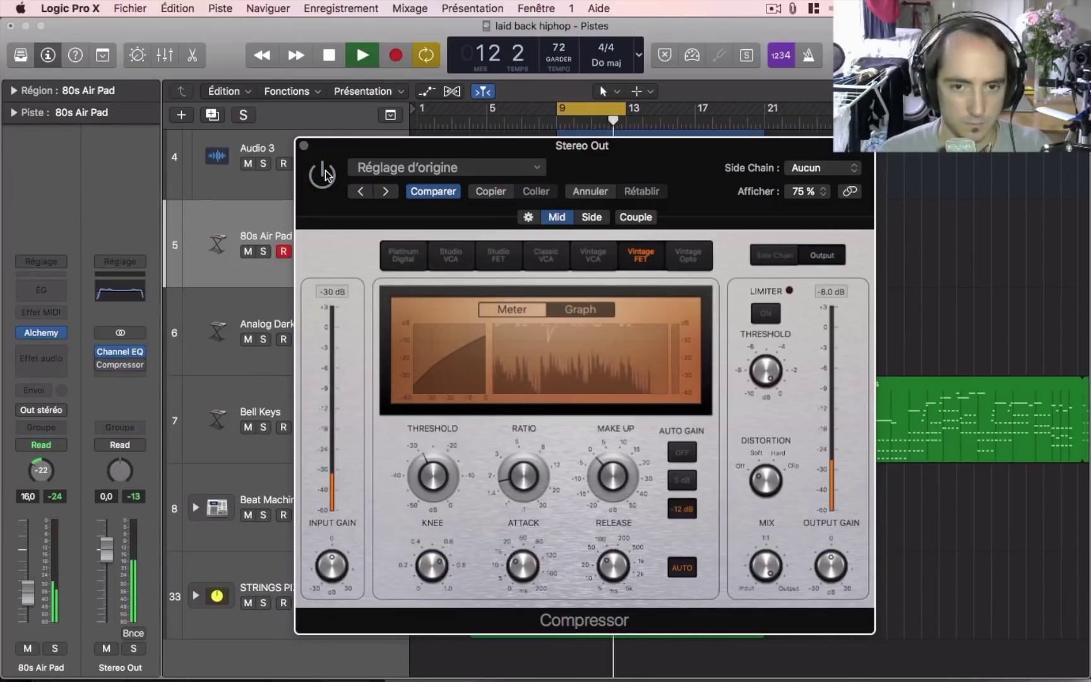
left_click(323, 173)
key("space")
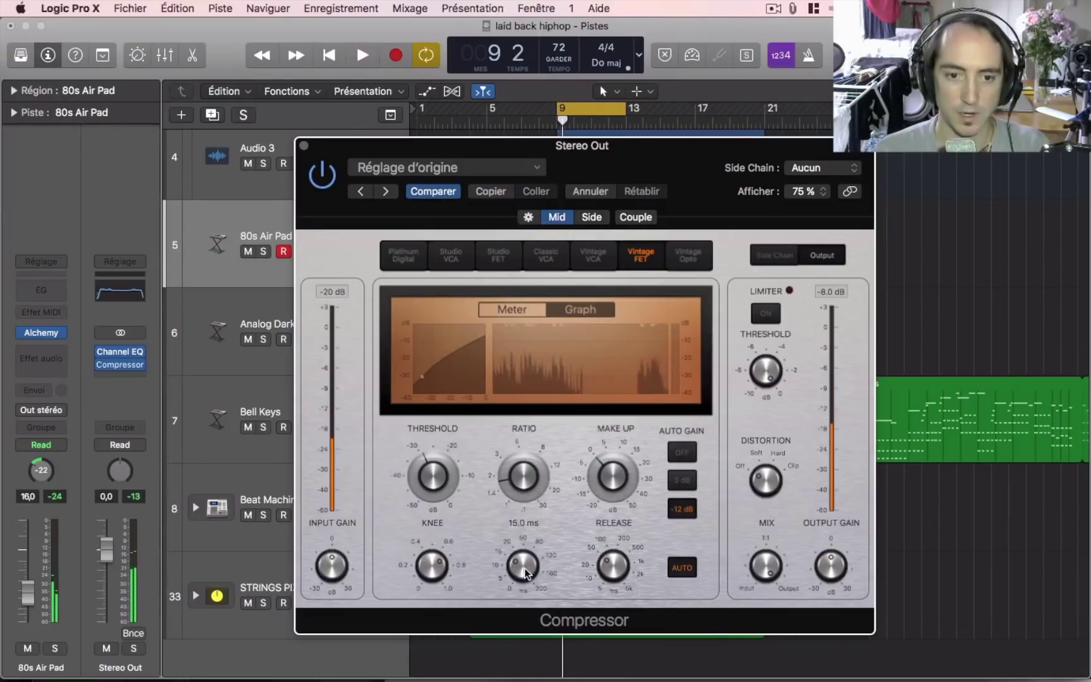
Try a 0.0 ms attack on the Mid channel during playback, settle on 12.0 ms and listen to the loop again
mouse_move(526, 575)
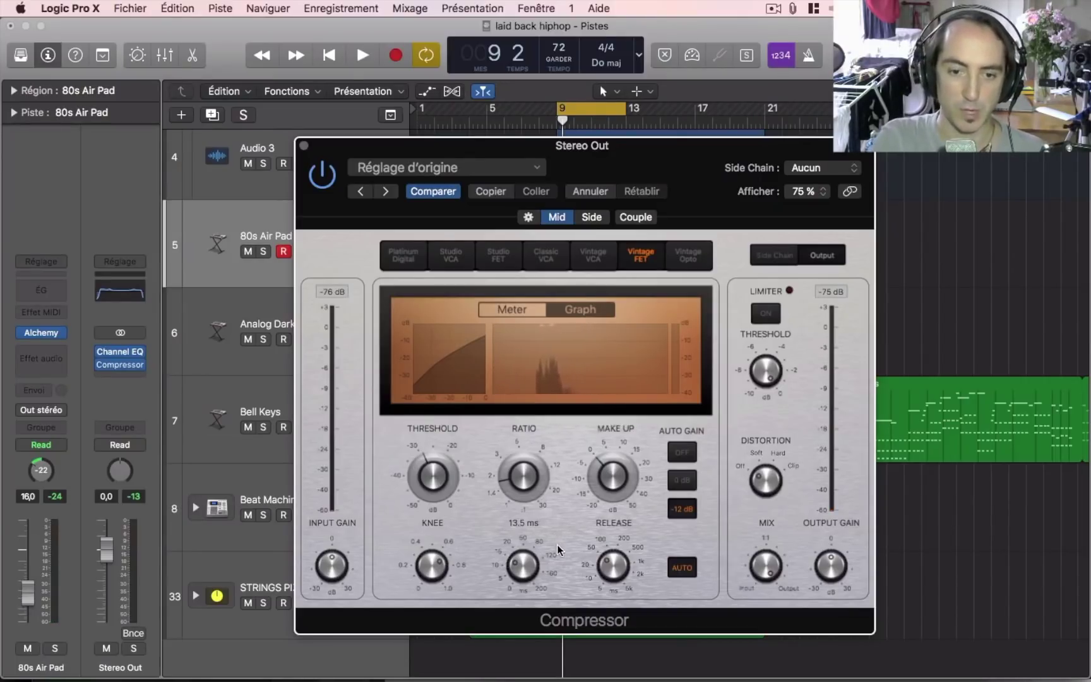
left_click_drag(524, 555, 528, 566)
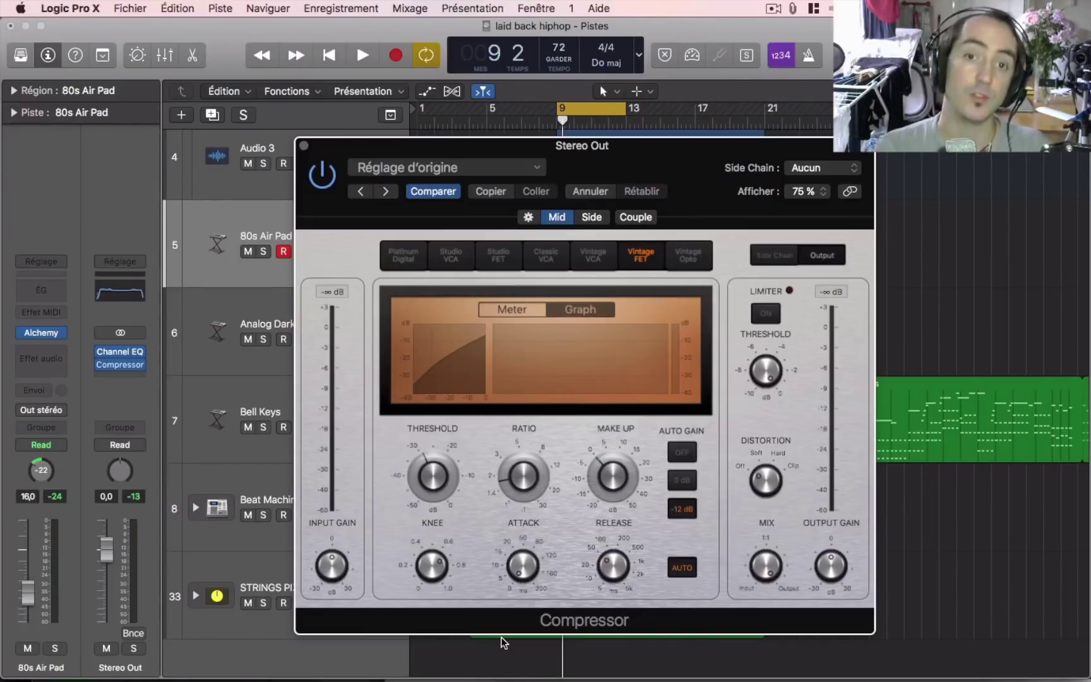
key("space")
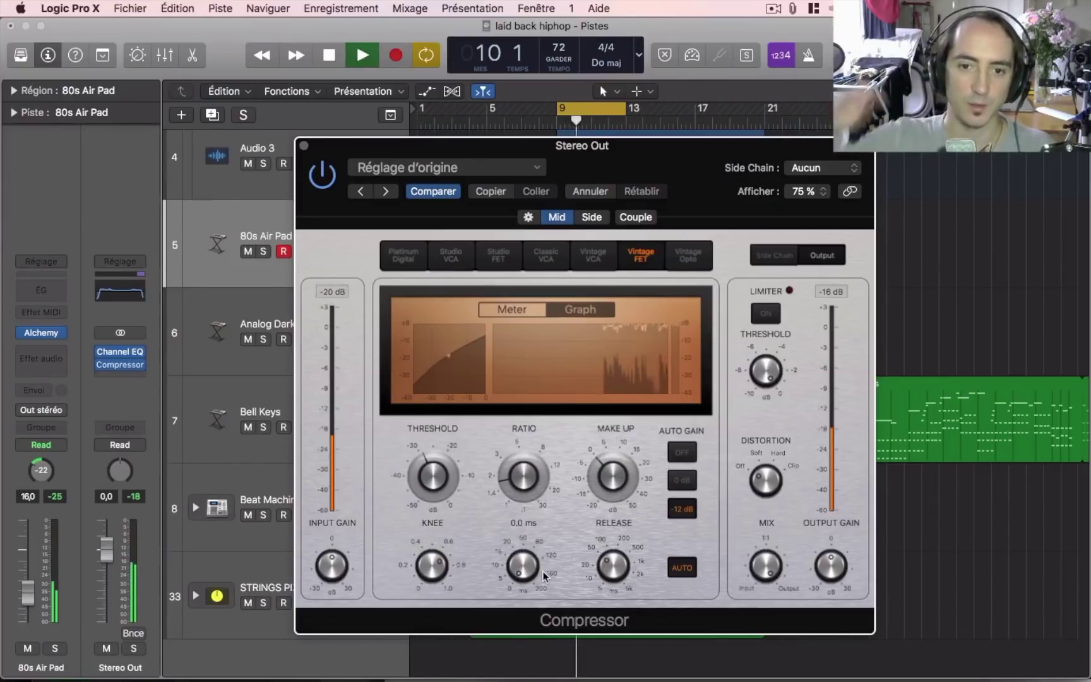
left_click_drag(544, 576, 524, 541)
key("space")
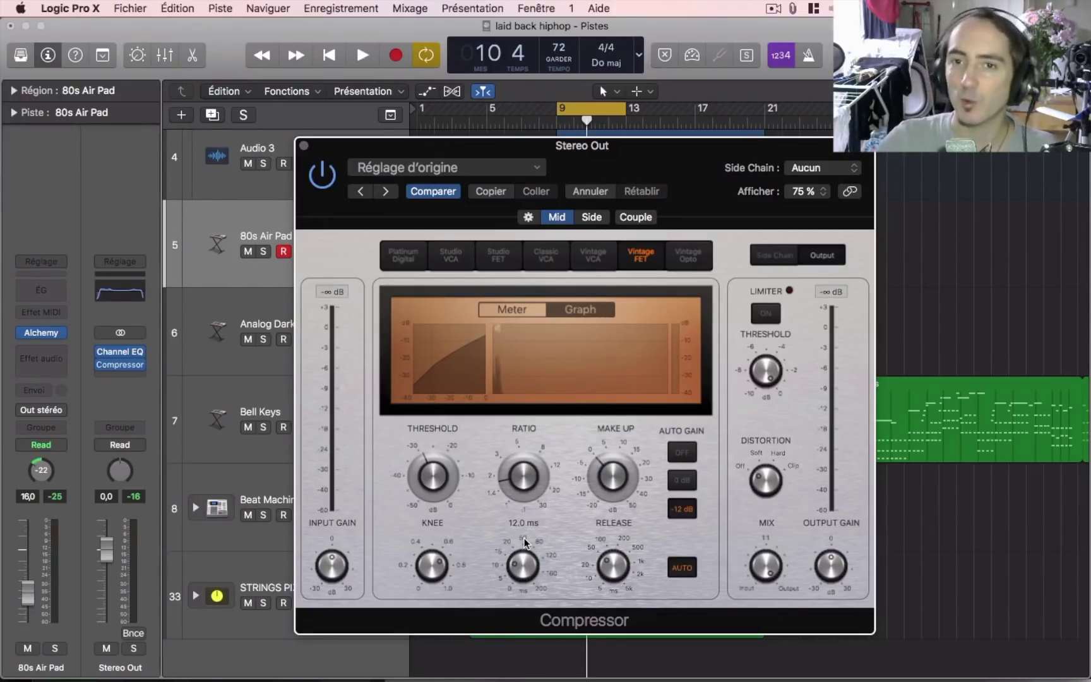
key("space")
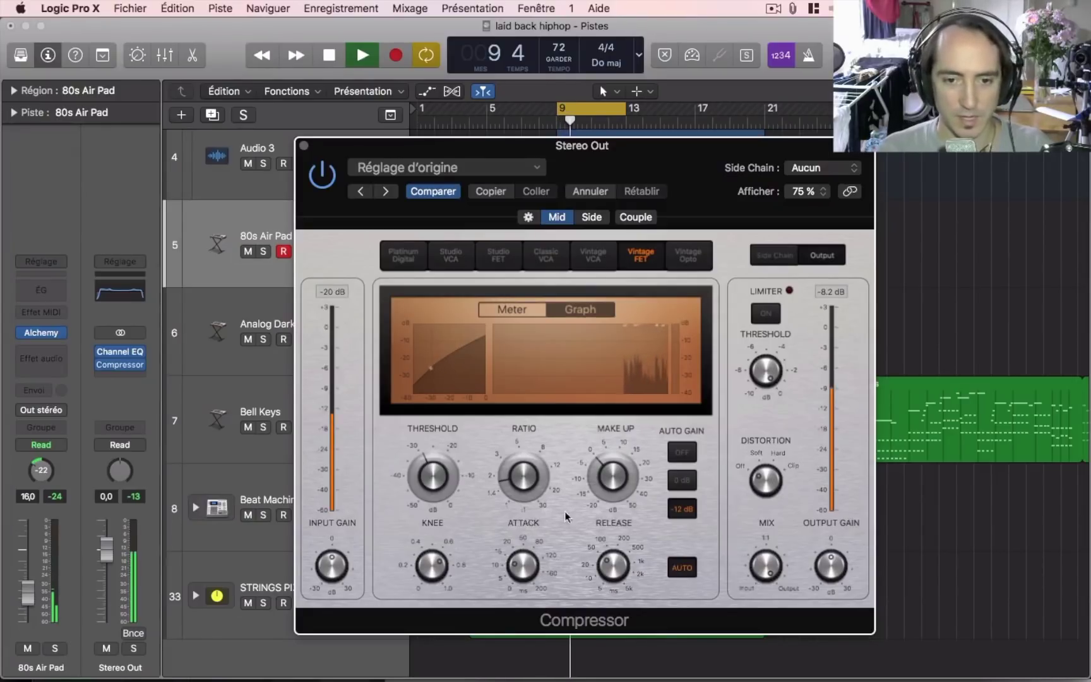
key("space")
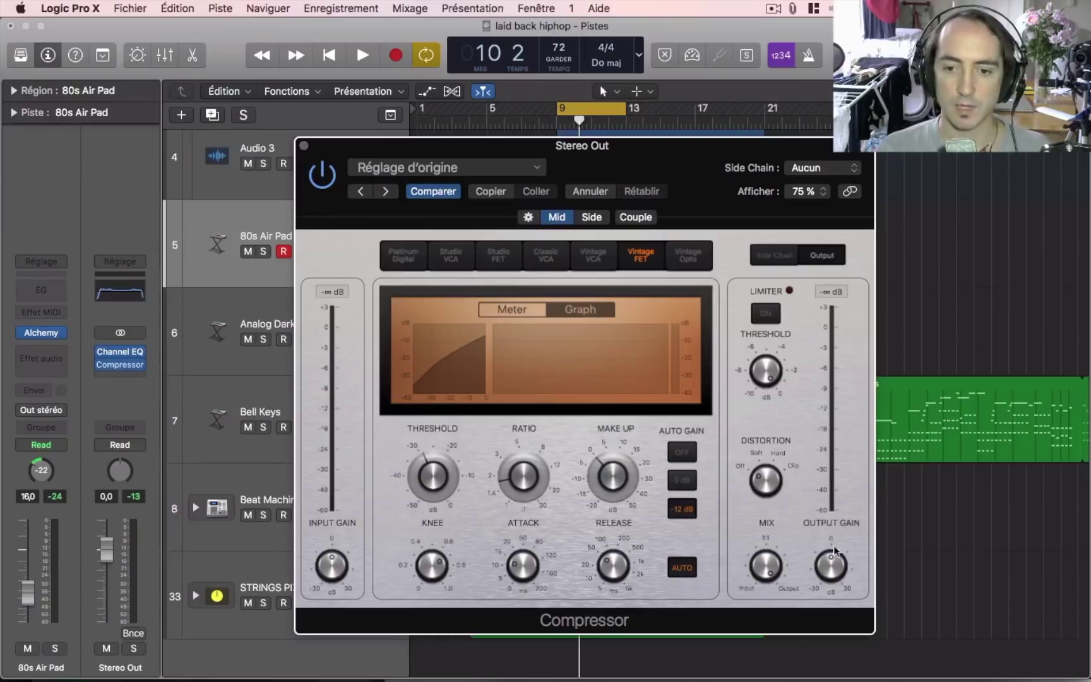
Compare the Mid channel's mix at 0.0 % and 100.0 % by playing the loop briefly with each
mouse_move(767, 566)
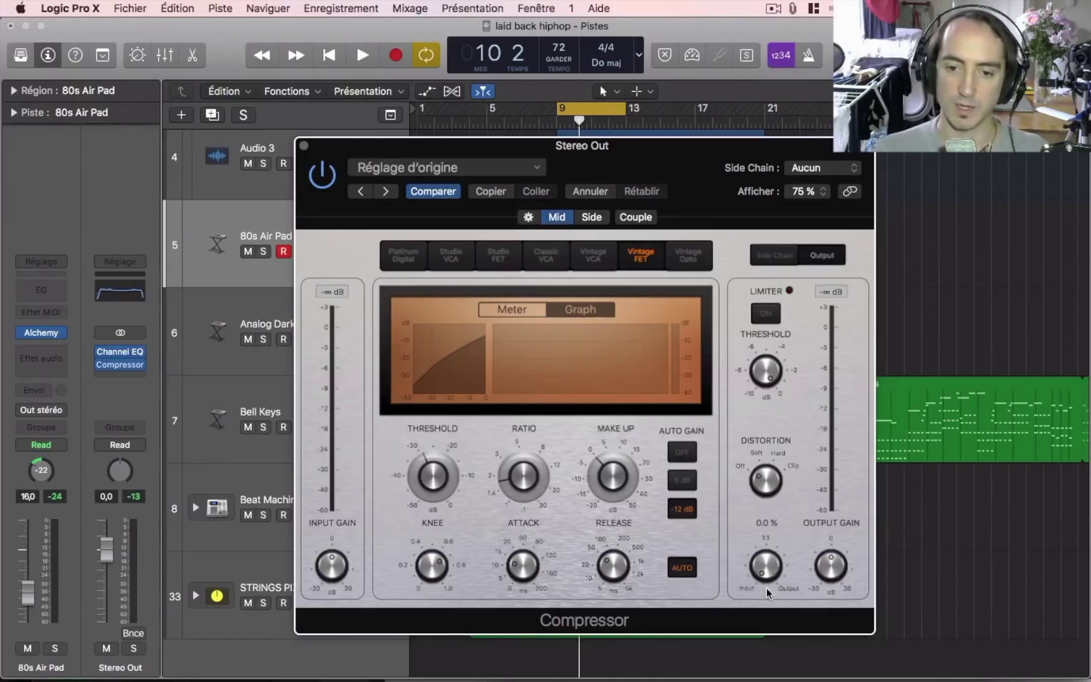
key("space")
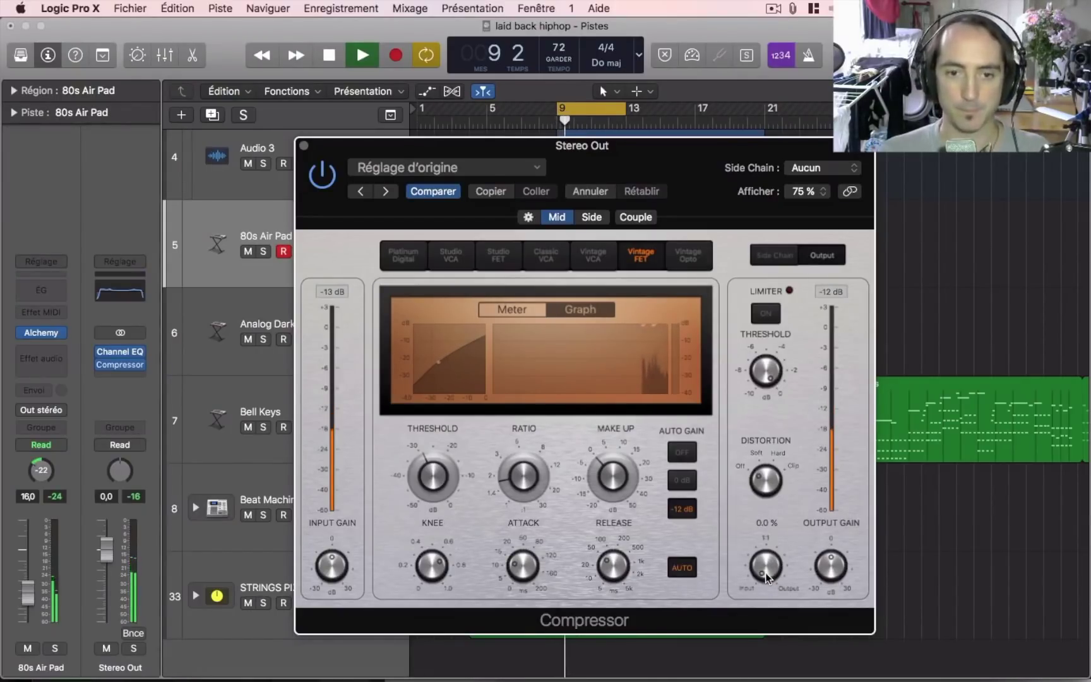
key("space")
left_click_drag(765, 573, 795, 269)
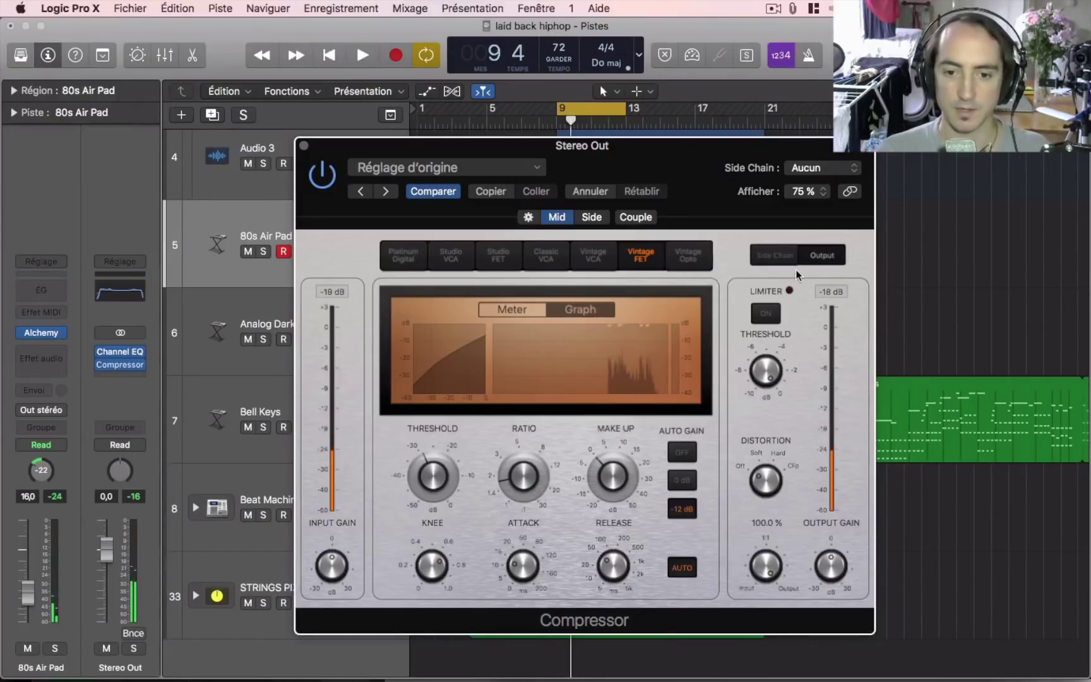
mouse_move(794, 345)
key("space")
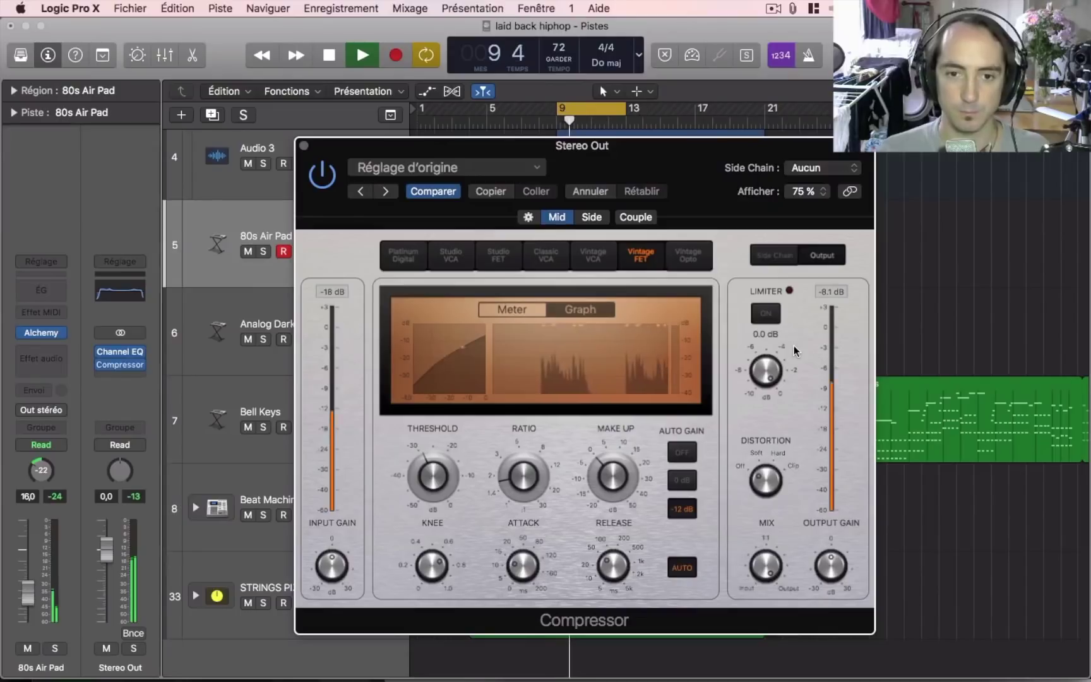
mouse_move(769, 567)
key("space")
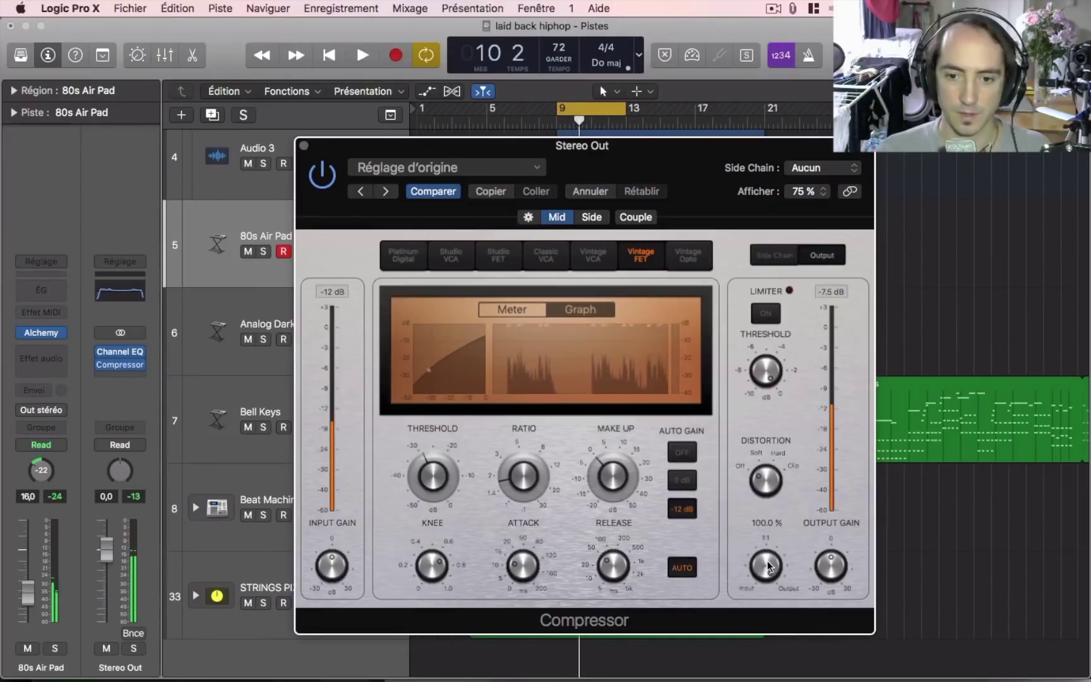
Set the Mid mix to 0.0 % and raise it gradually while the loop plays
left_click_drag(769, 566, 755, 609)
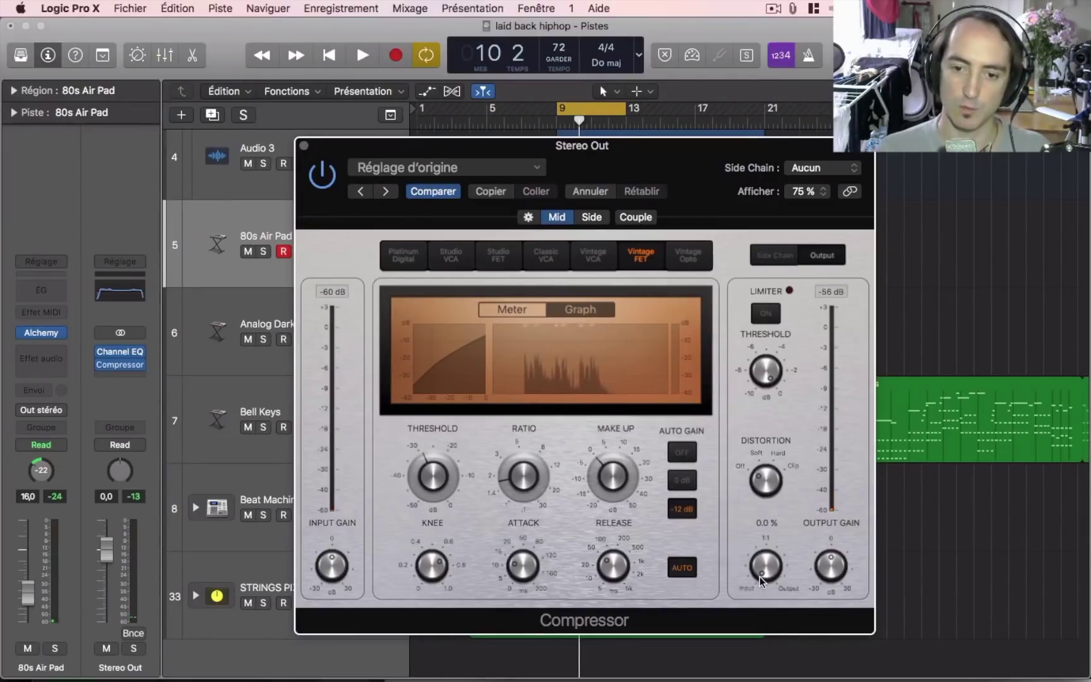
key("space")
left_click_drag(760, 577, 764, 499)
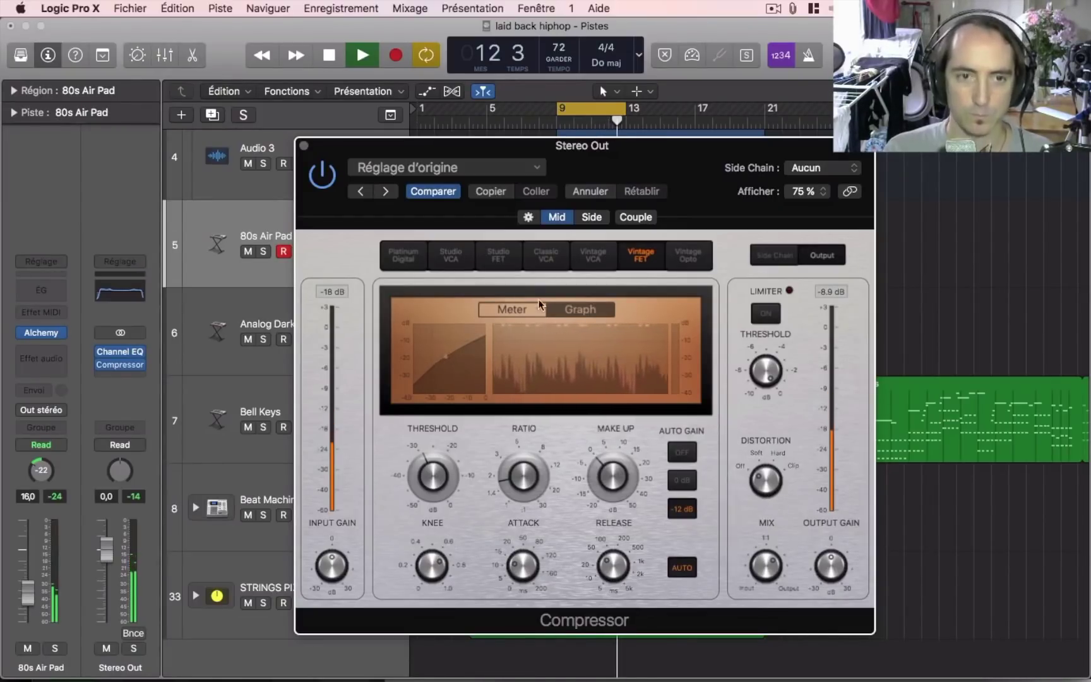
Compare the playing loop with the Compressor bypassed and active, and stop playback
left_click(324, 179)
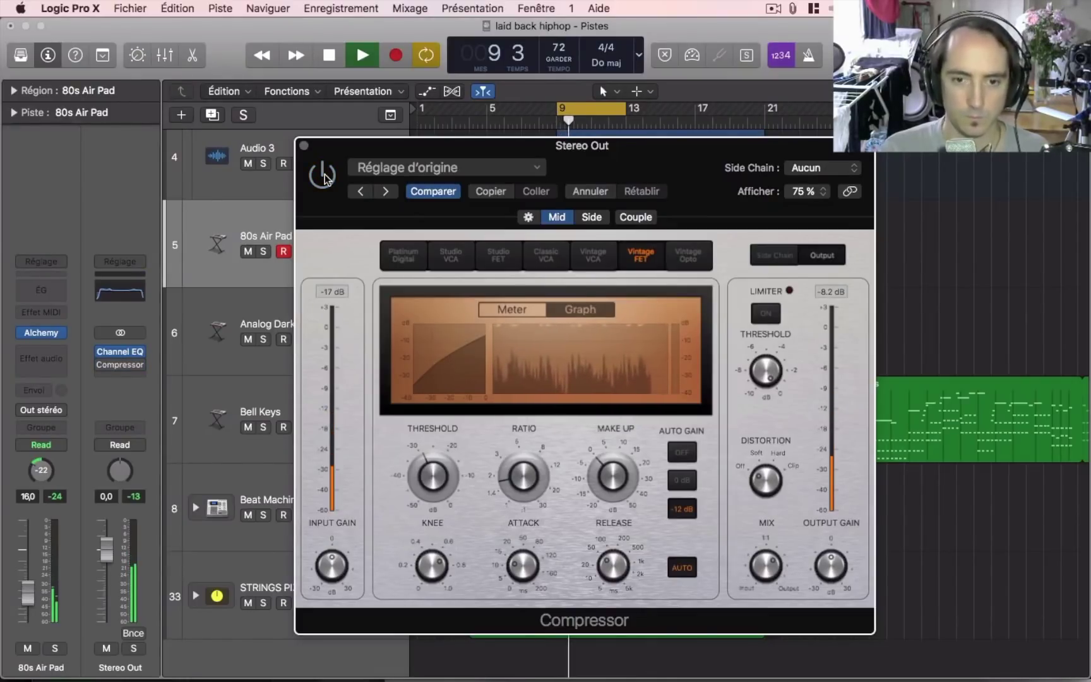
left_click(324, 179)
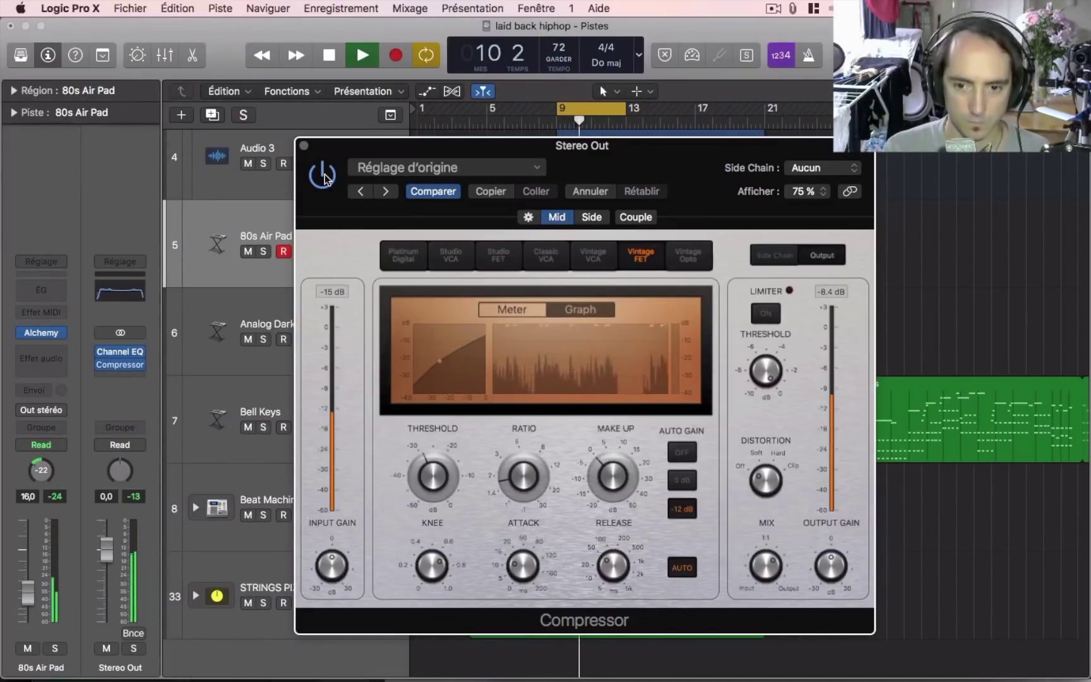
key("space")
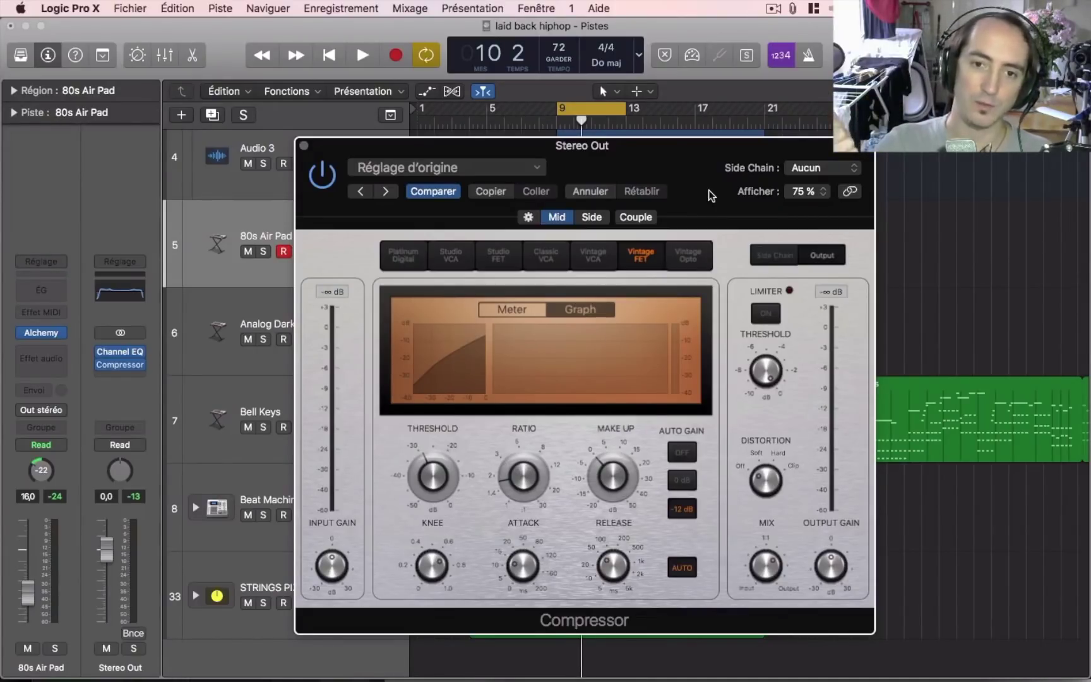
Choose the Studio FET model with graph display for the Side channel and set its threshold to -30.5 dB during playback
left_click(593, 218)
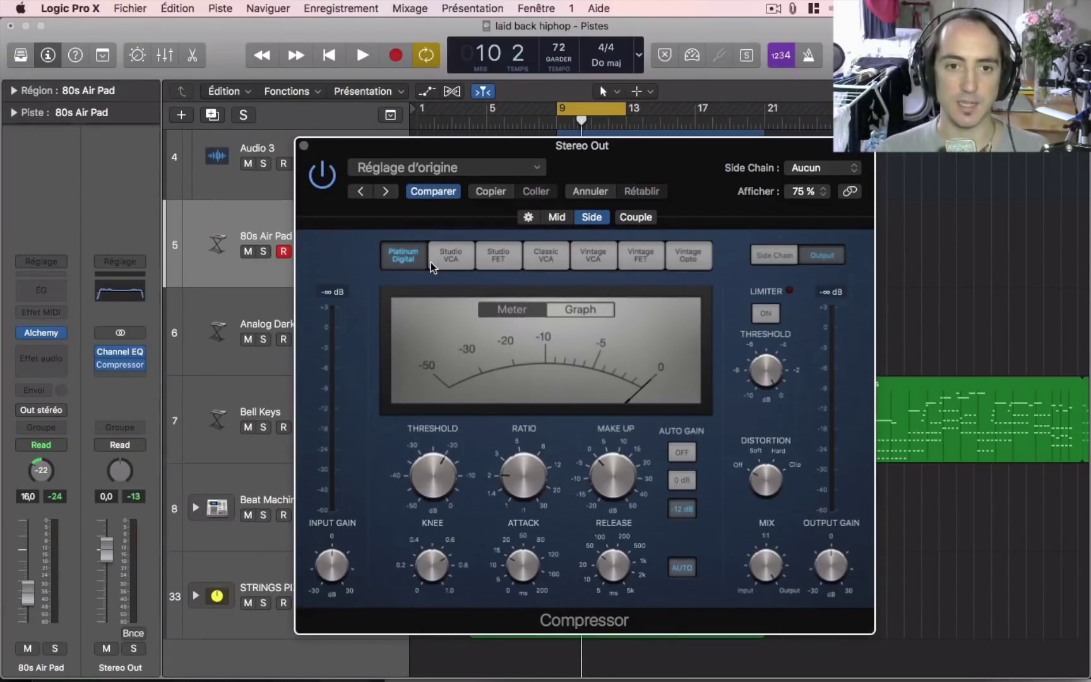
key("space")
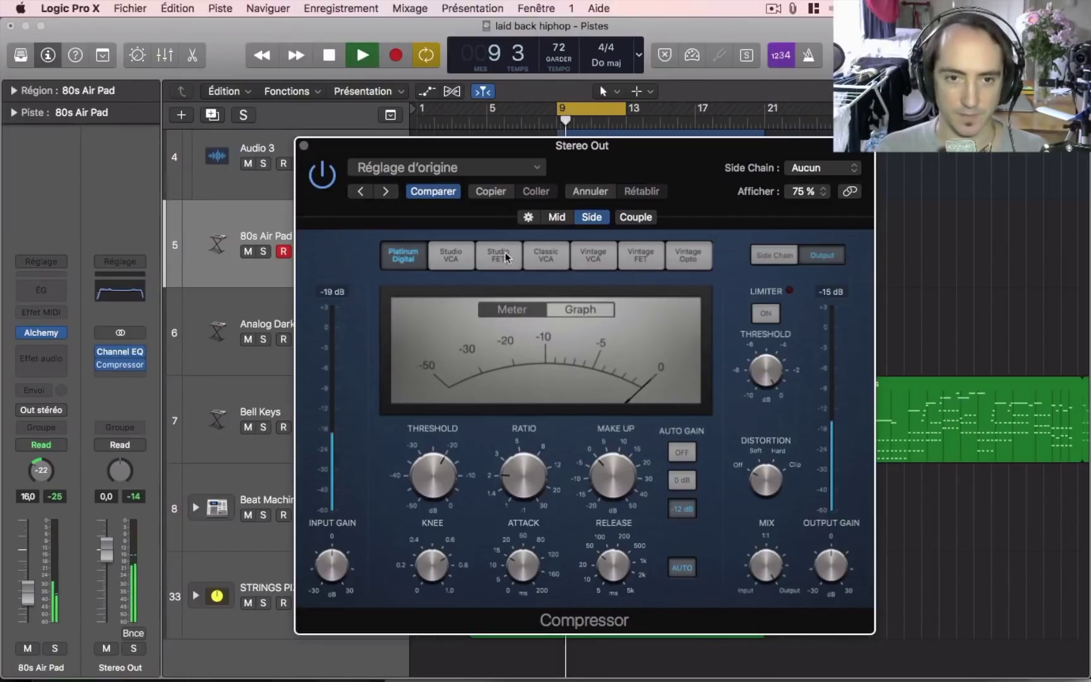
left_click(502, 254)
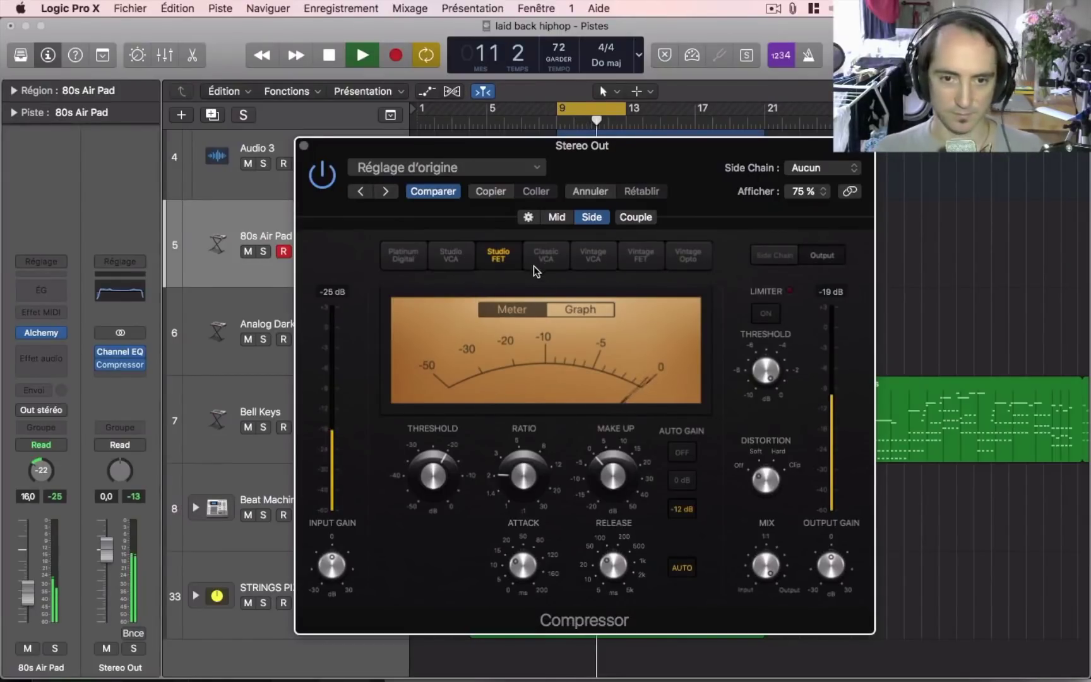
left_click(572, 307)
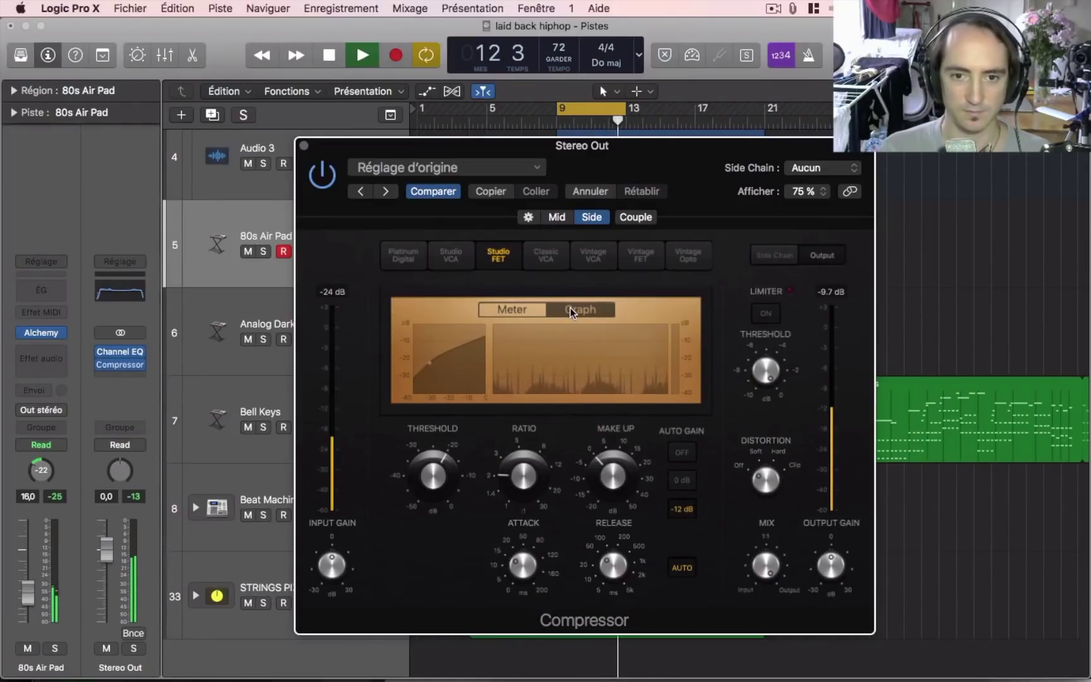
mouse_move(427, 475)
left_mouse_down()
mouse_move(431, 511)
mouse_move(444, 505)
mouse_move(444, 475)
left_mouse_up()
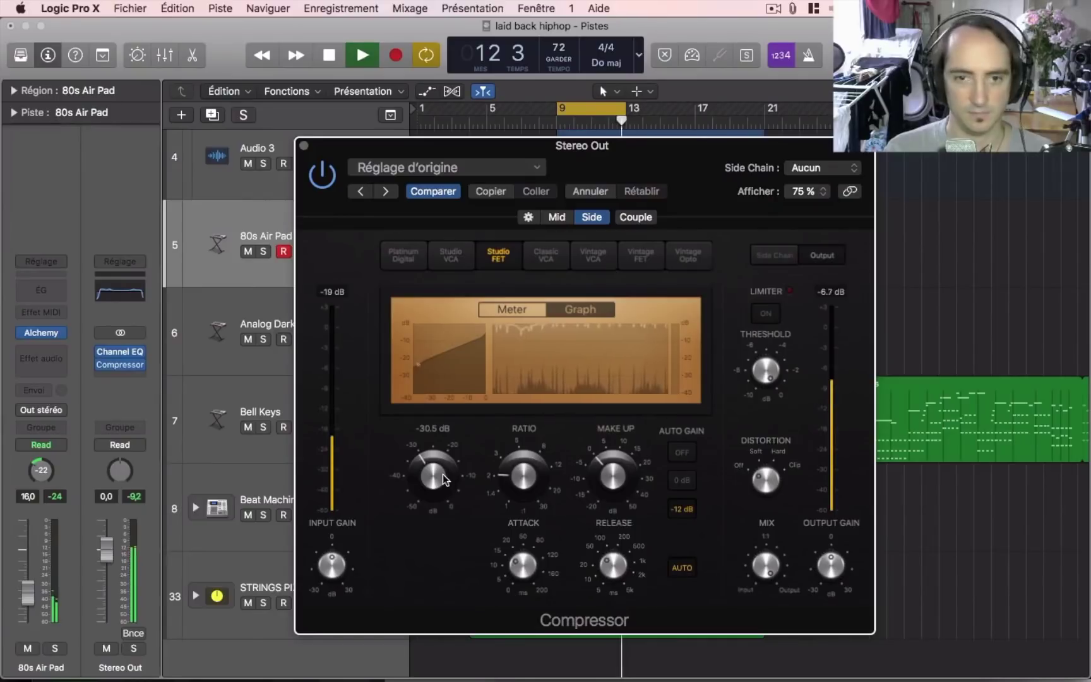
Compare the edited Side settings with the saved ones during playback
left_click(445, 191)
left_click(445, 190)
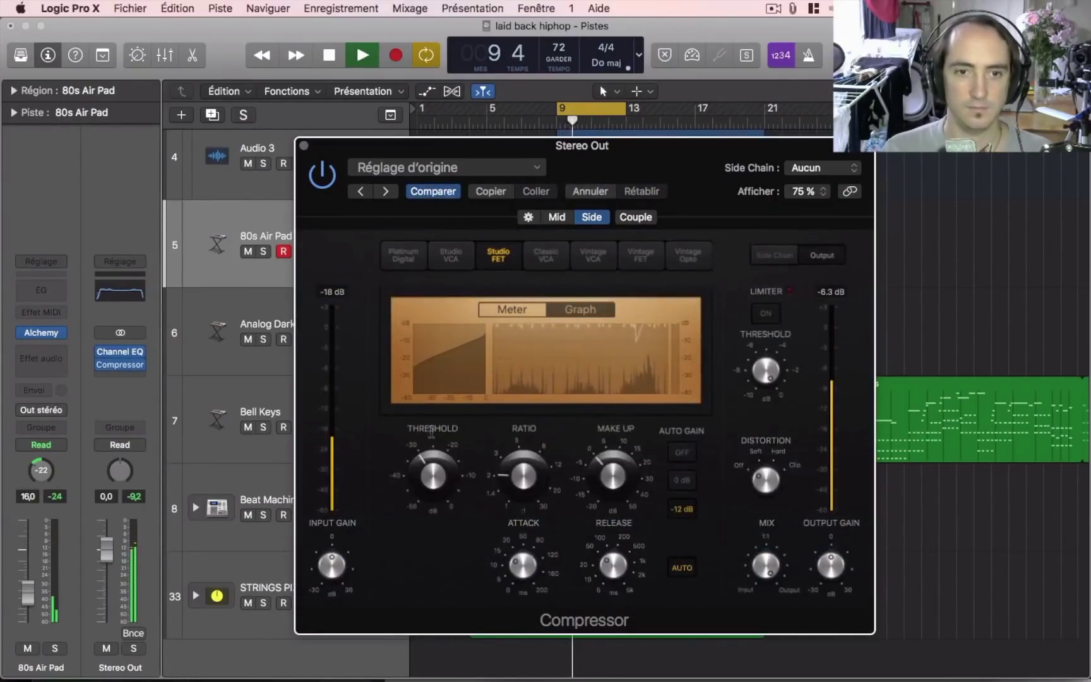
left_click(442, 190)
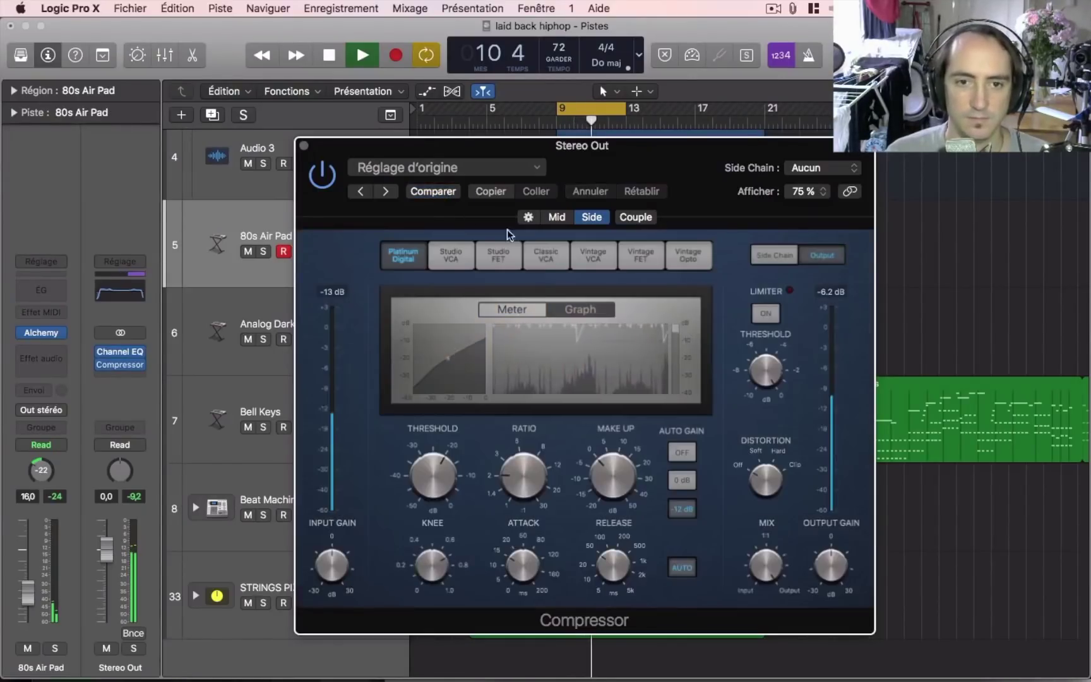
left_click(450, 192)
Switch the Side channel to the Vintage VCA model with meter display, setting the threshold to -36.5 dB and ratio to 1.3:1
left_click(546, 254)
left_click(593, 255)
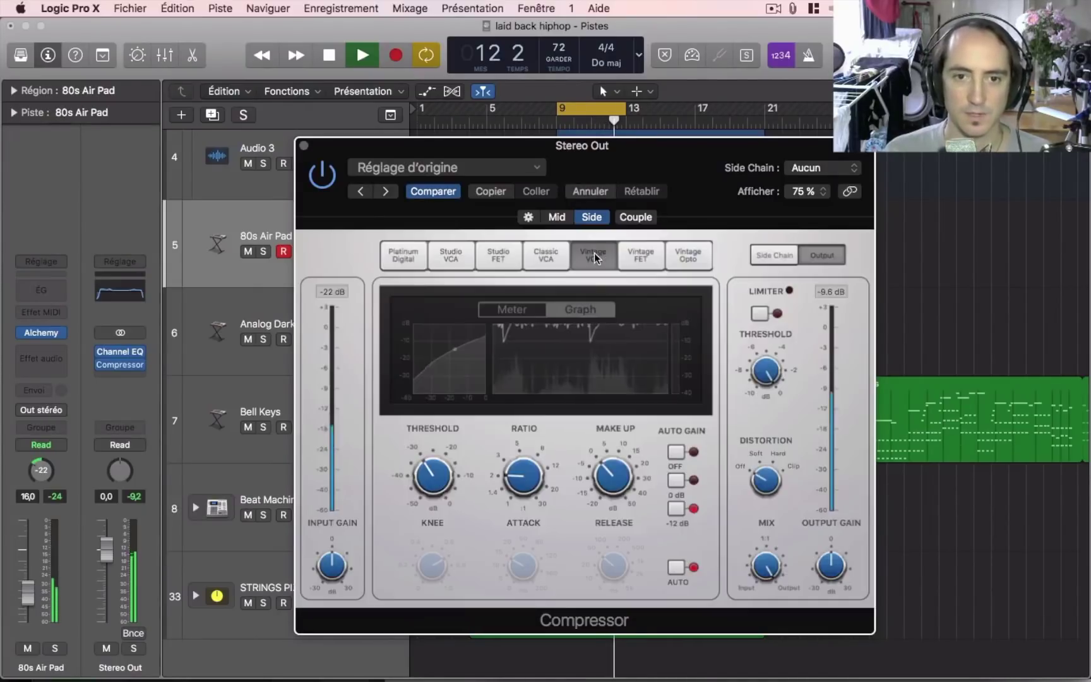
left_click(532, 308)
left_click_drag(427, 496, 443, 485)
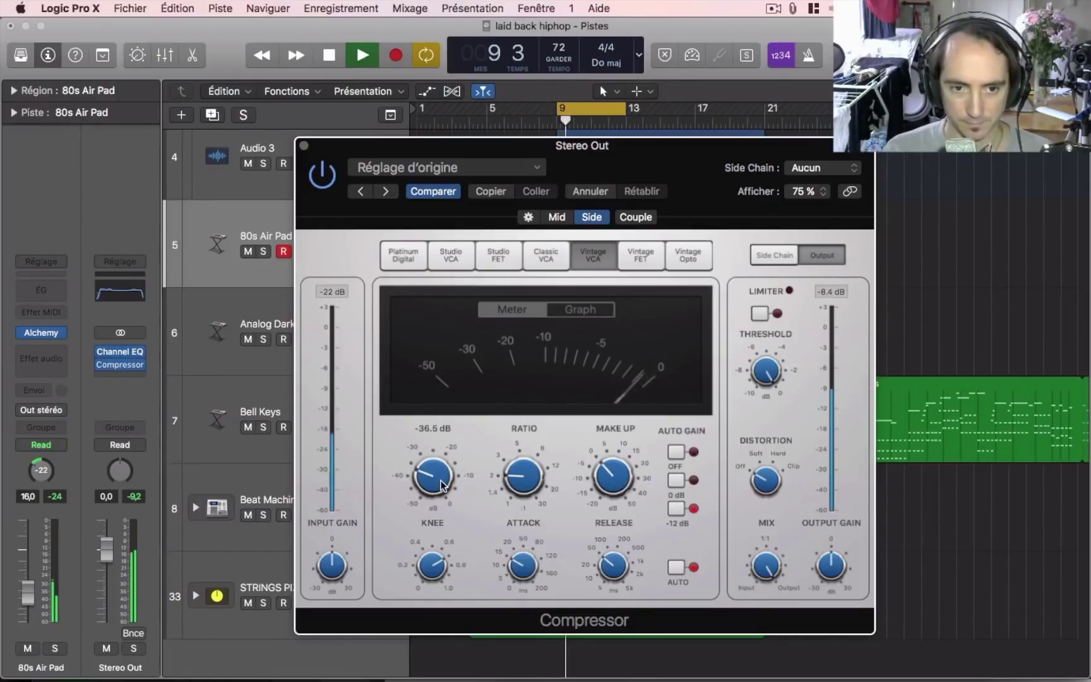
left_click_drag(521, 492, 521, 504)
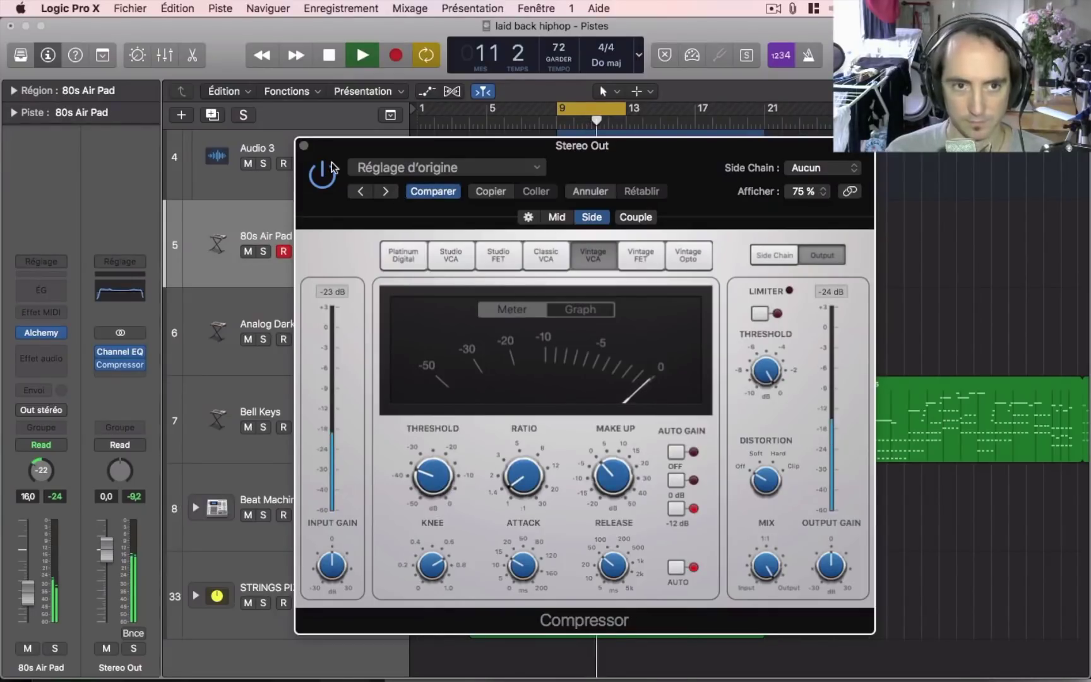
Set the Side attack to 12.5 ms and the threshold to -40.0 dB while listening, and stop playback
mouse_move(522, 569)
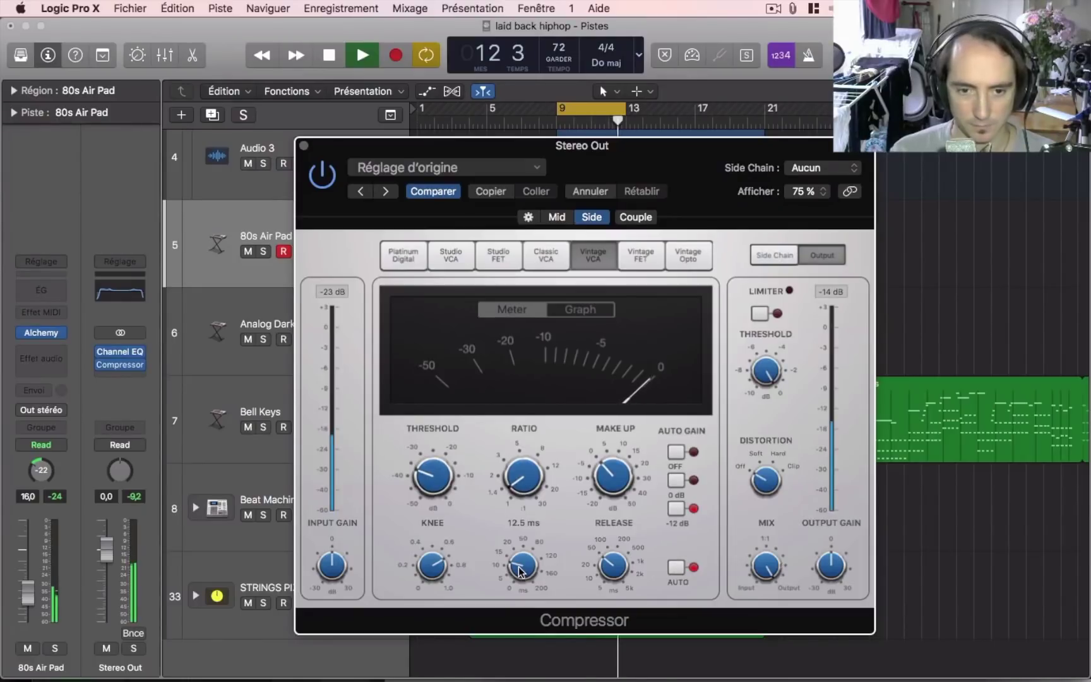
left_click_drag(437, 478, 442, 532)
left_click_drag(441, 484, 426, 453)
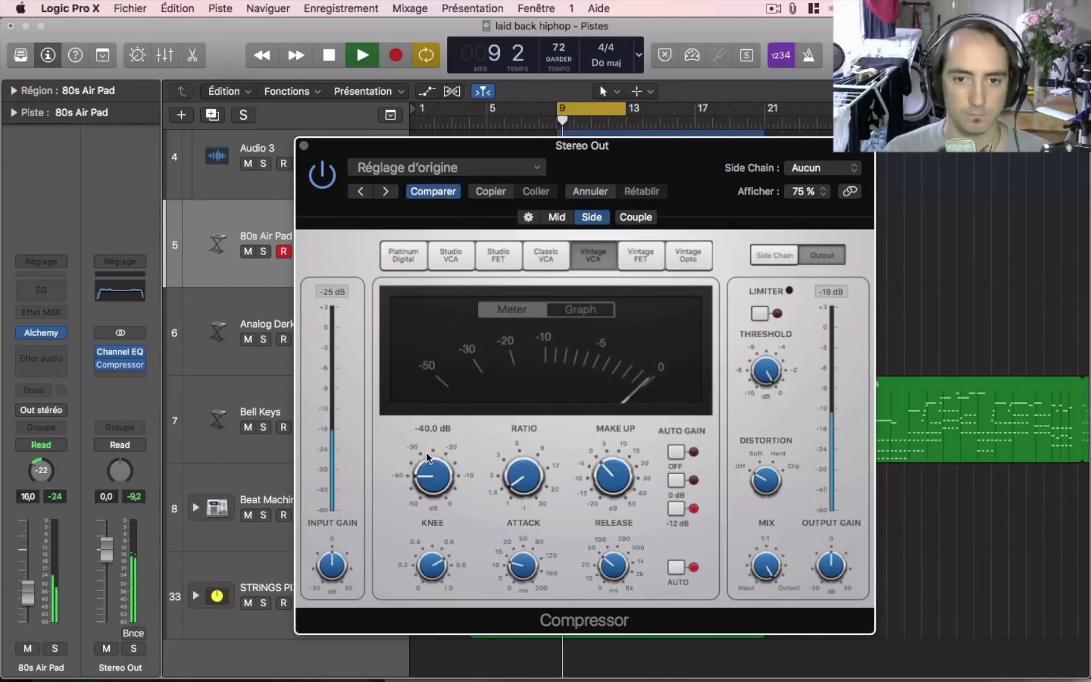
key("space")
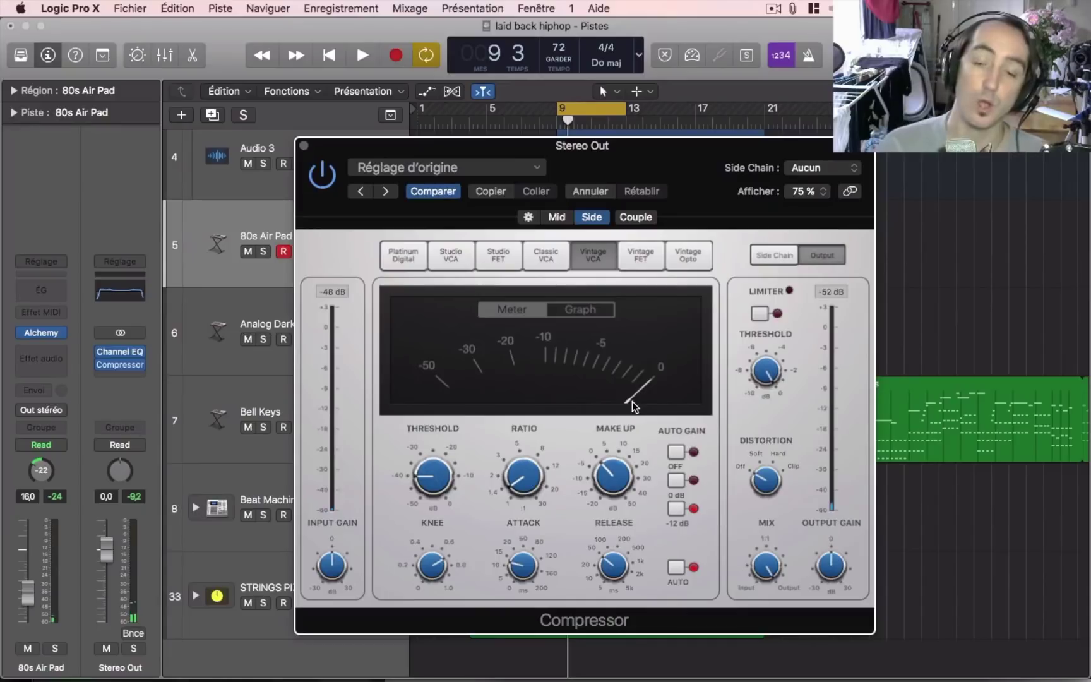
Show the Side channel's graph display while playing the loop, and return to the Mid channel's settings
key("space")
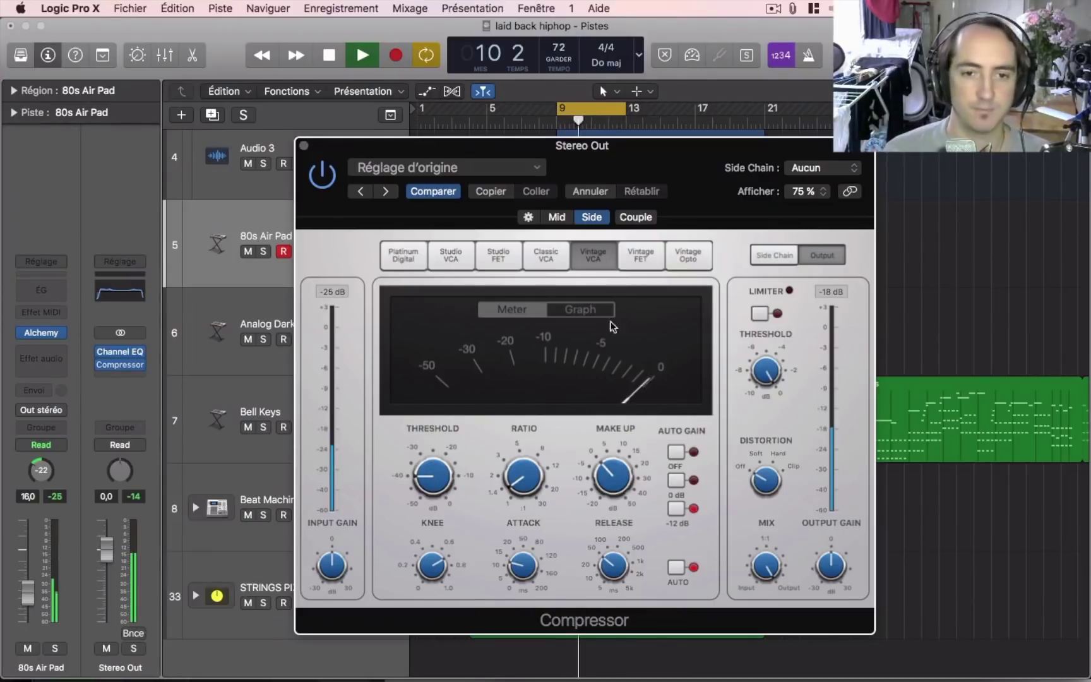
left_click(594, 309)
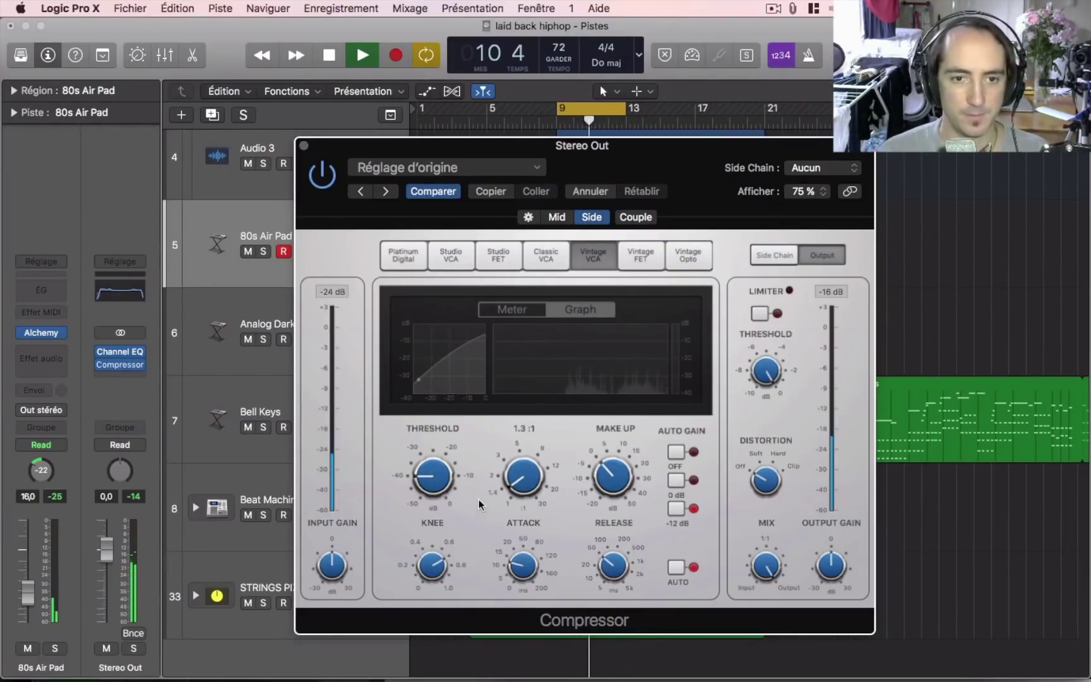
key("space")
left_click(559, 216)
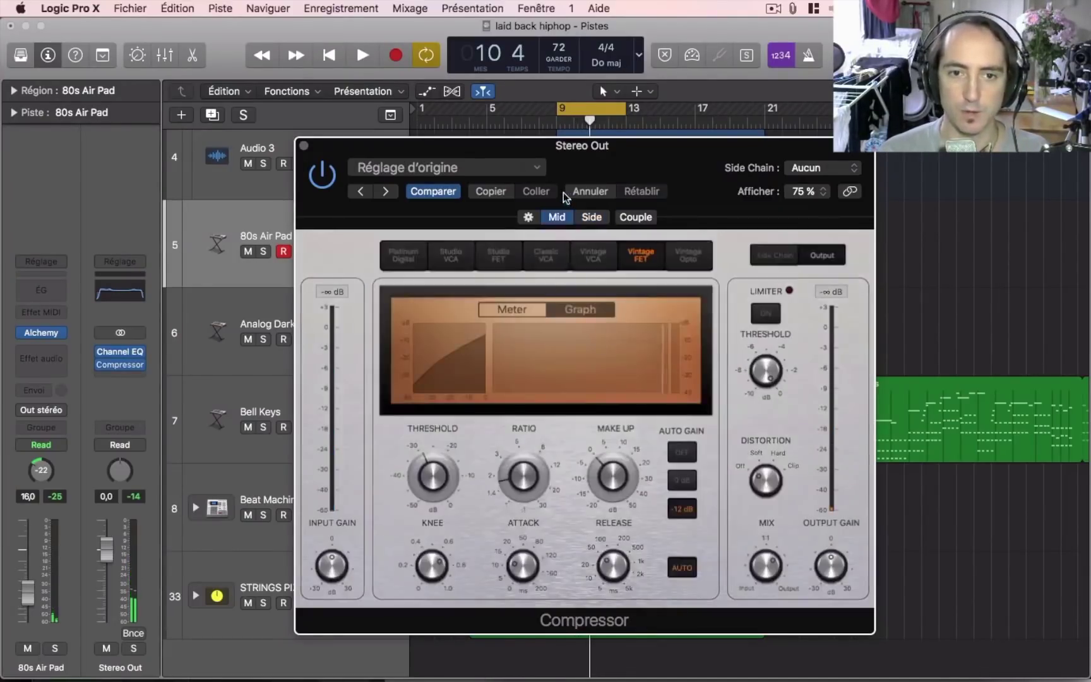
Show the Mid channel's meter display while playing the loop, and view the Side channel's settings
left_click(511, 312)
key("space")
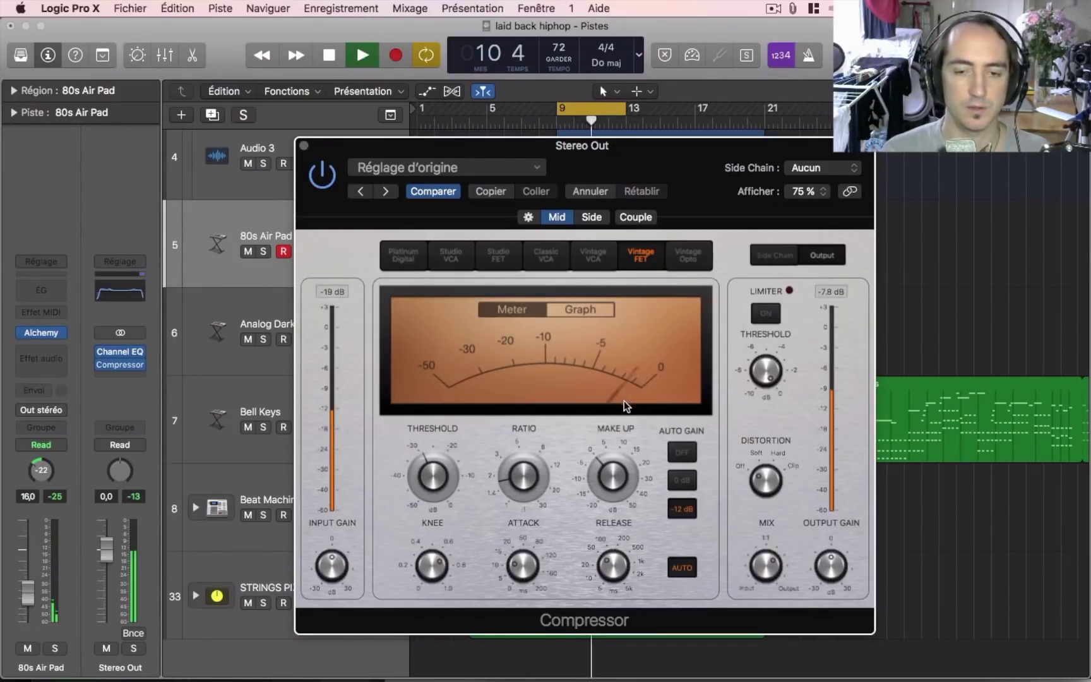
left_click(594, 217)
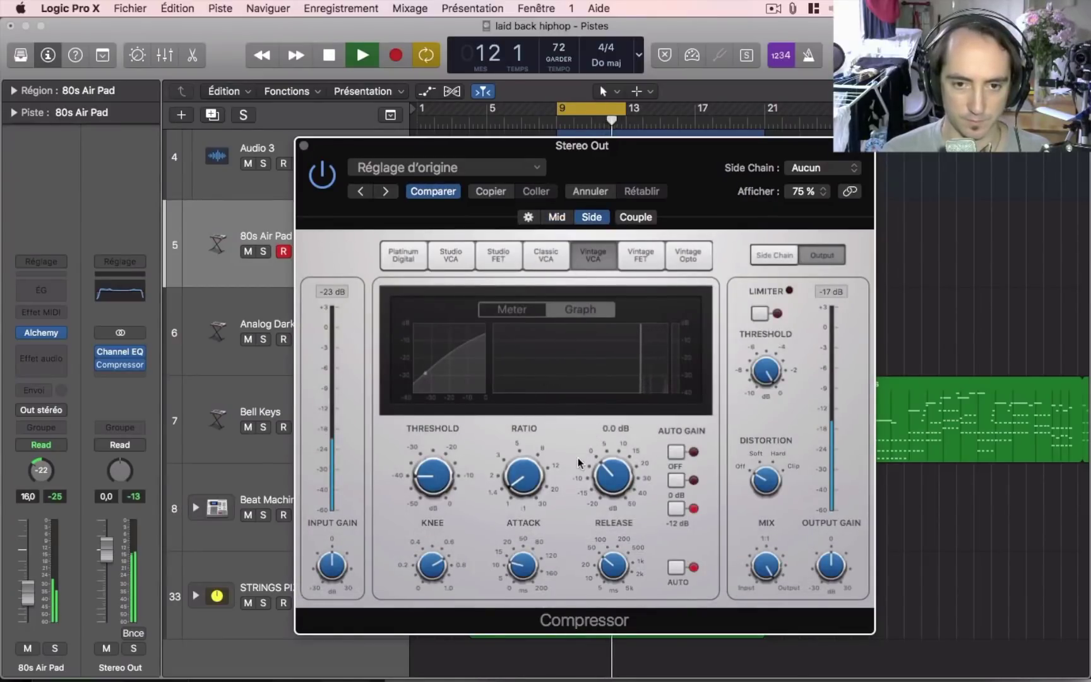
key("space")
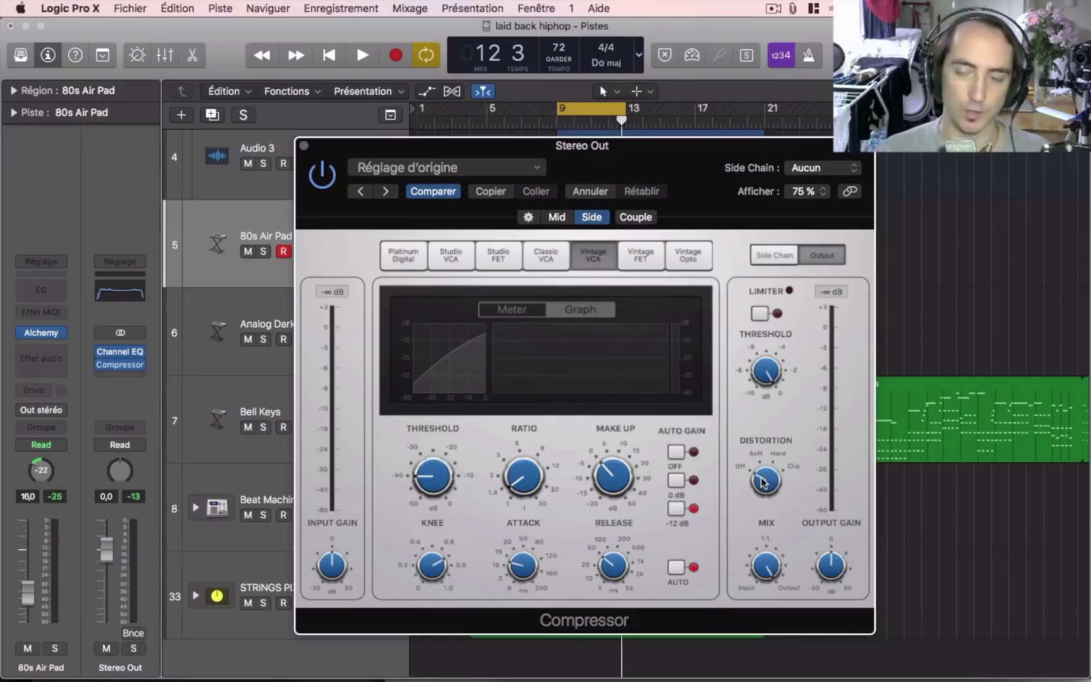
Set the Side distortion to Soft and the threshold to -41.5 dB during playback, checking the meter and graph displays
key("space")
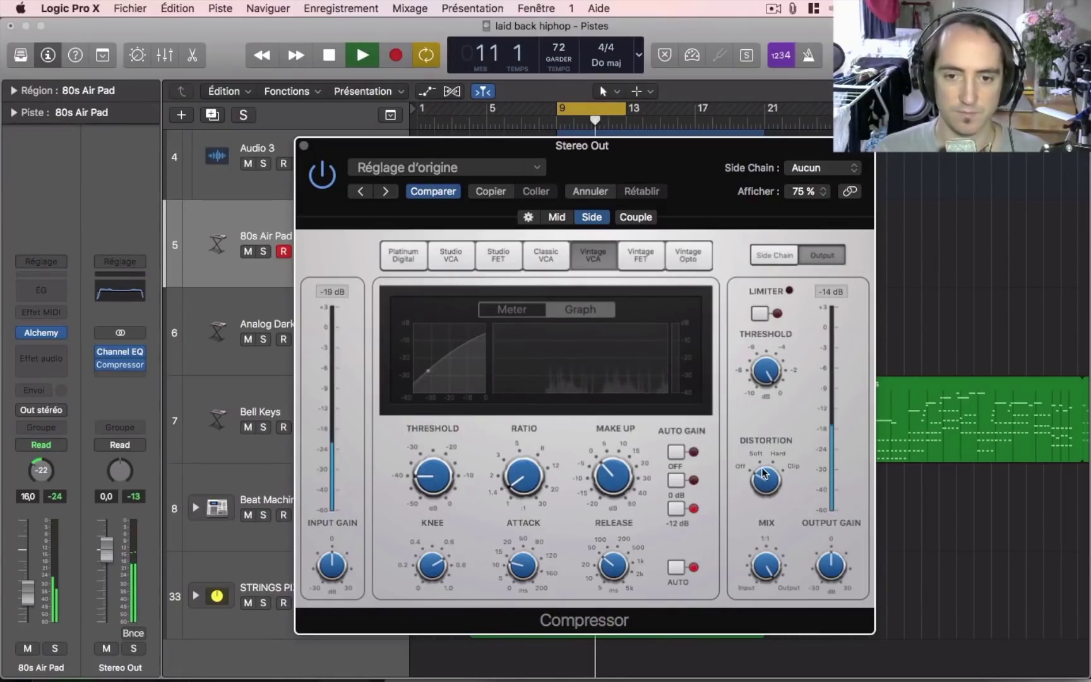
mouse_move(755, 528)
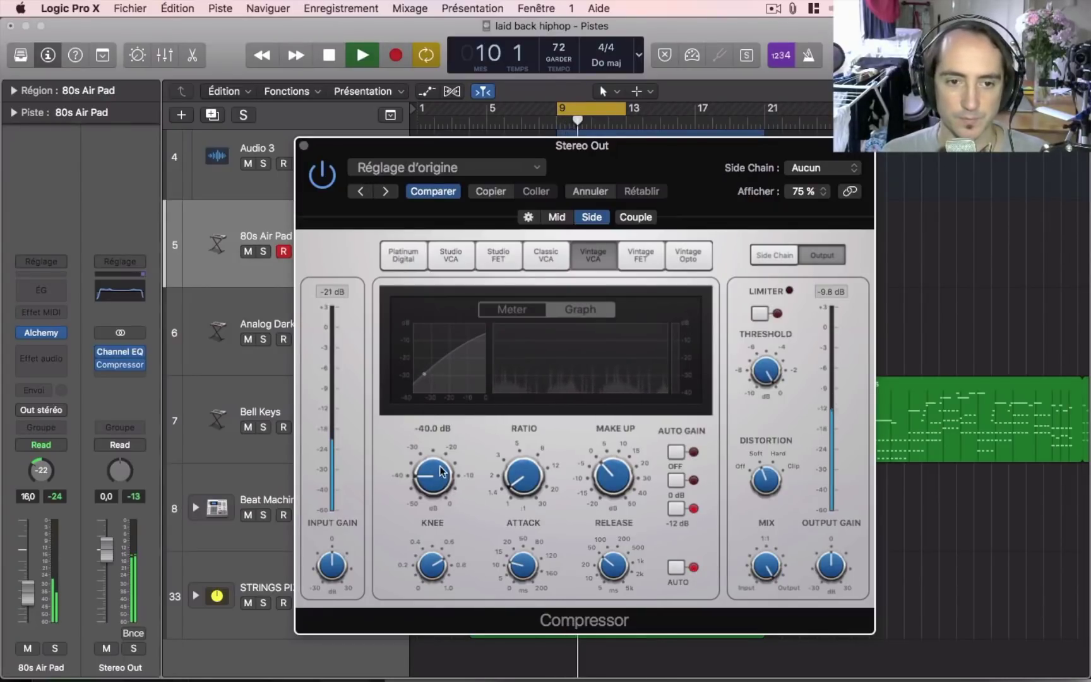
left_click(513, 310)
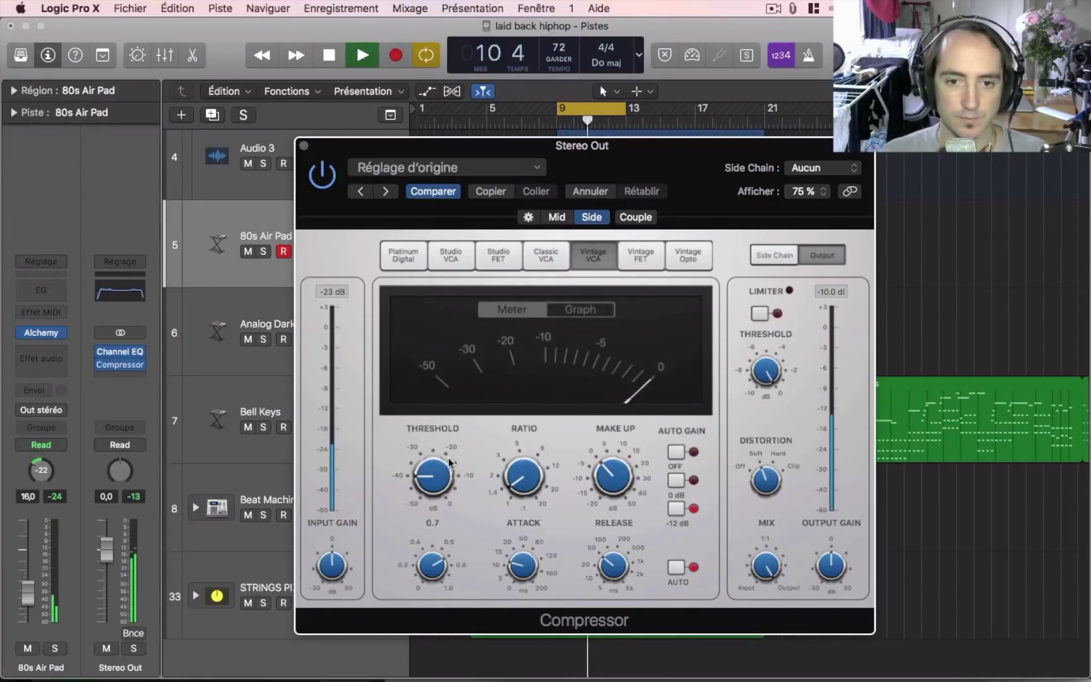
left_click_drag(436, 474, 437, 478)
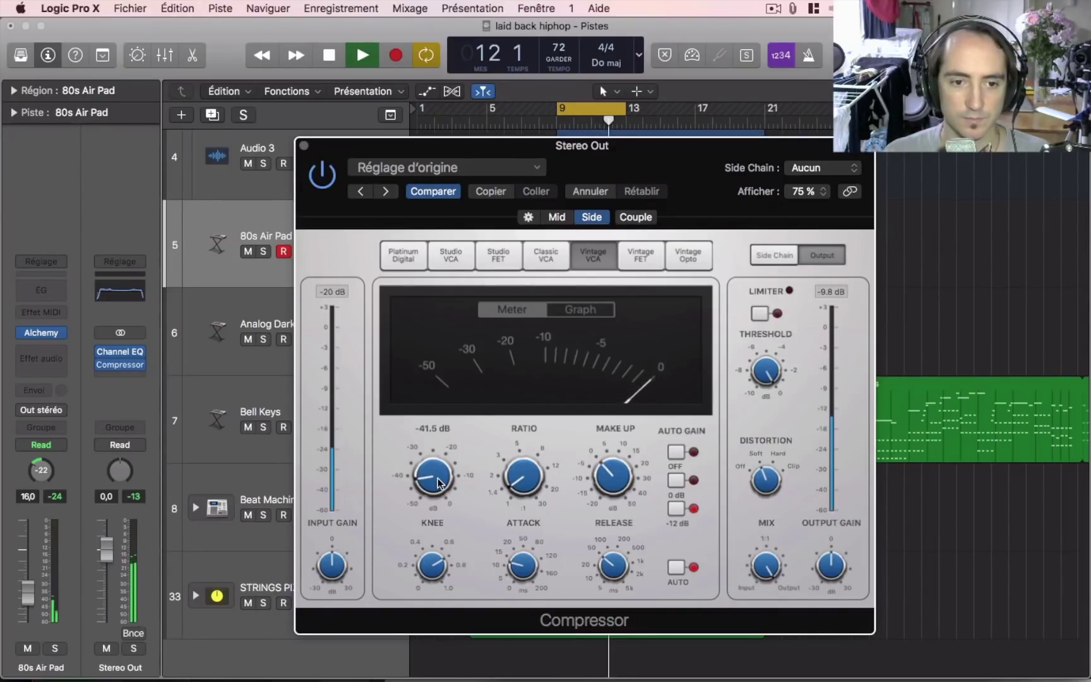
left_click(574, 308)
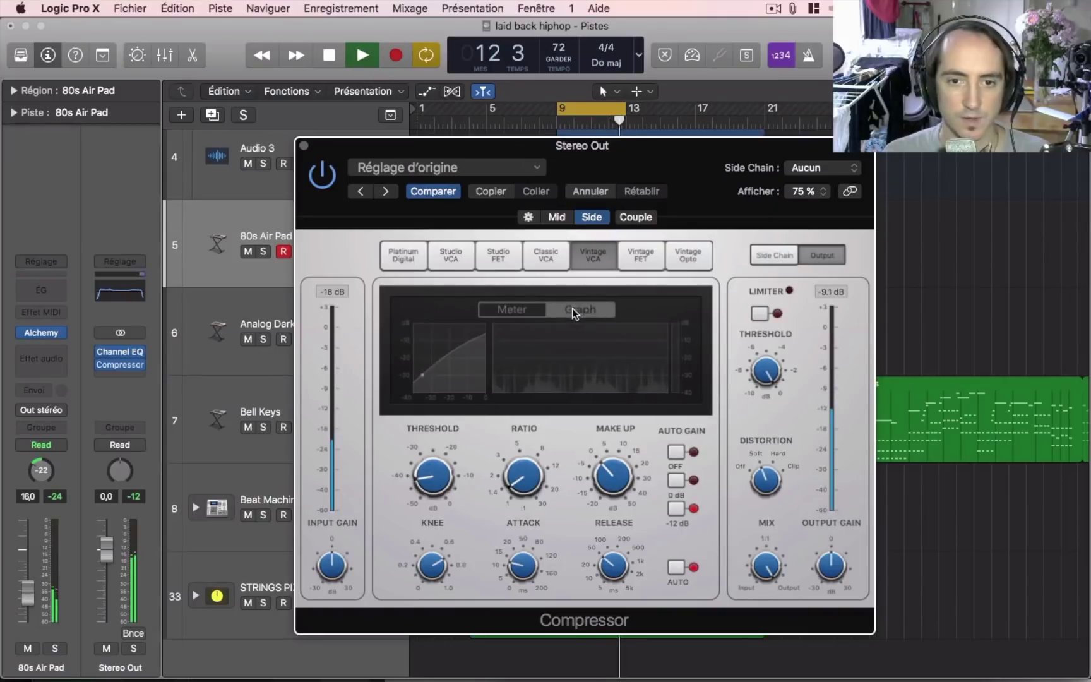
left_click(514, 308)
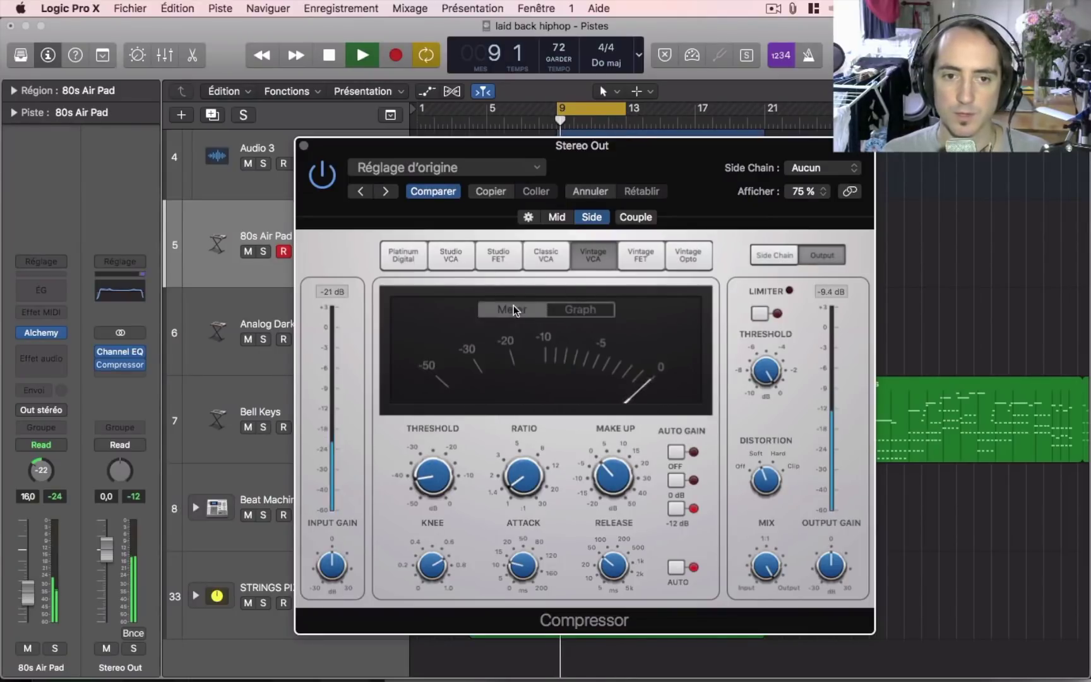
Set the Side input gain to +10.0 dB and the output gain to -10.0 dB while trying different thresholds during playback
left_click_drag(433, 481, 435, 396)
key("space")
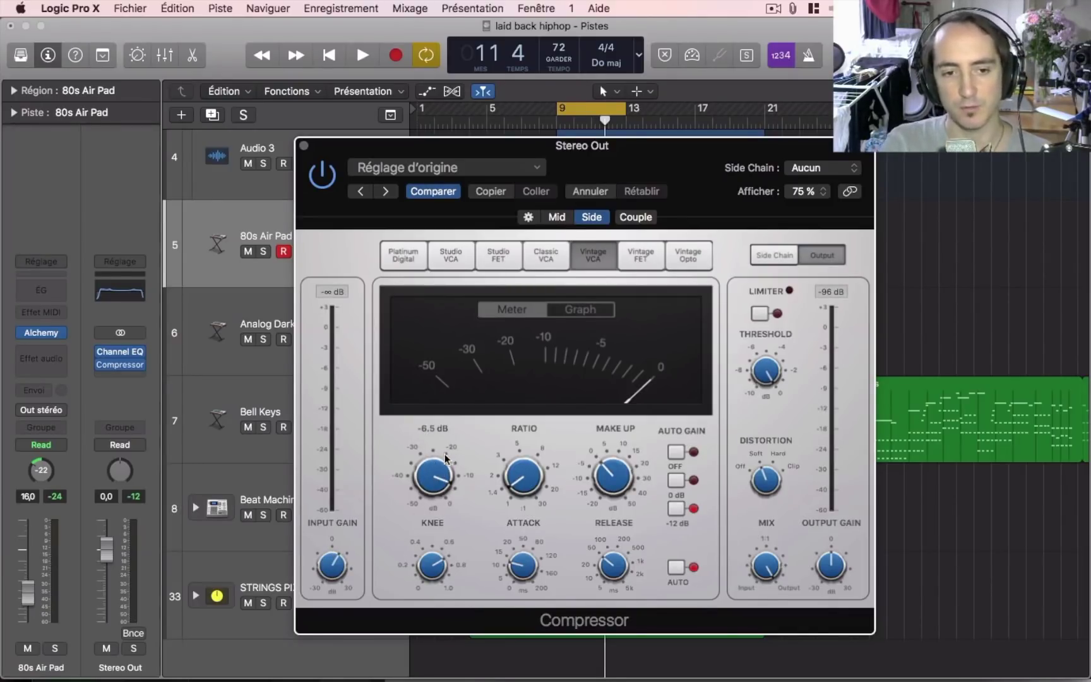
key("space")
left_click_drag(445, 456, 422, 538)
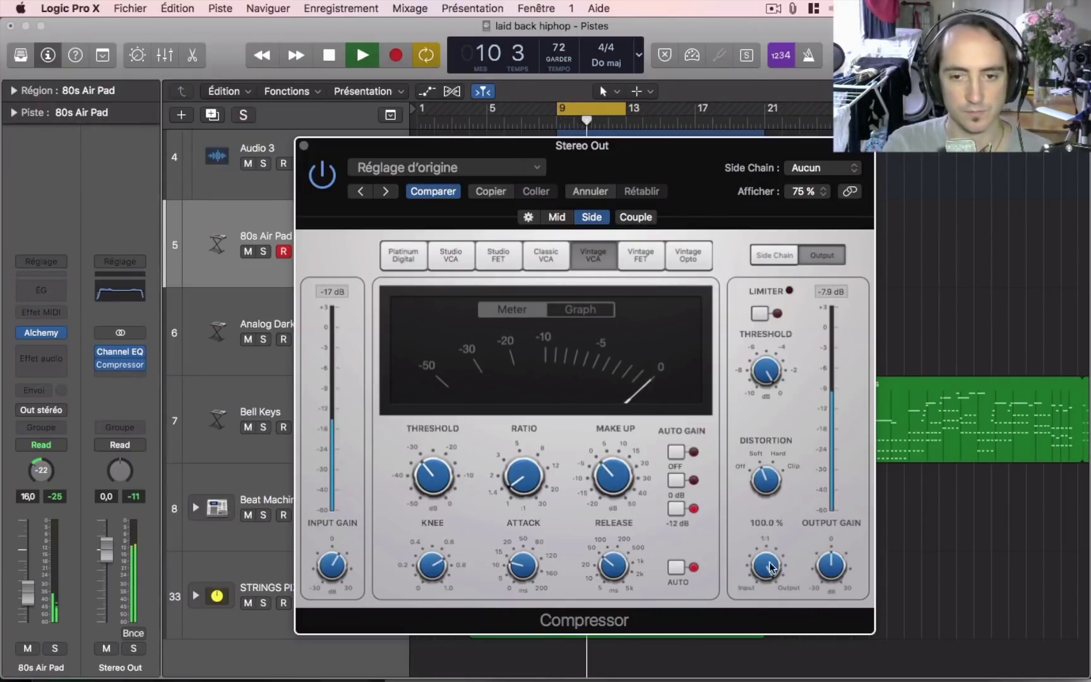
left_click_drag(831, 559, 831, 566)
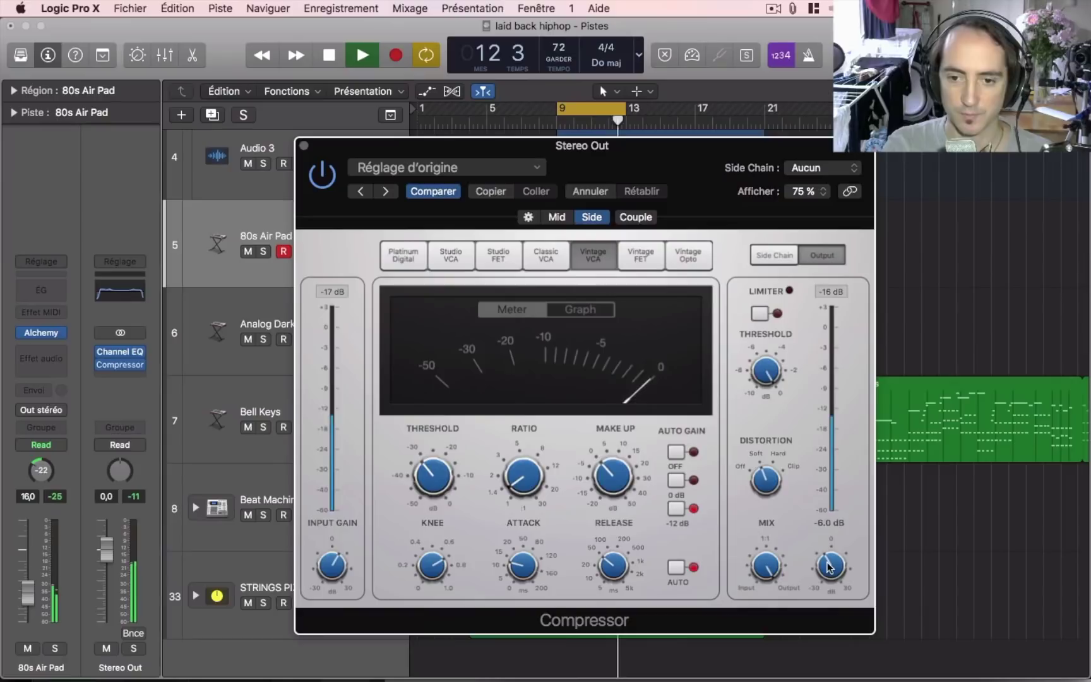
key("space")
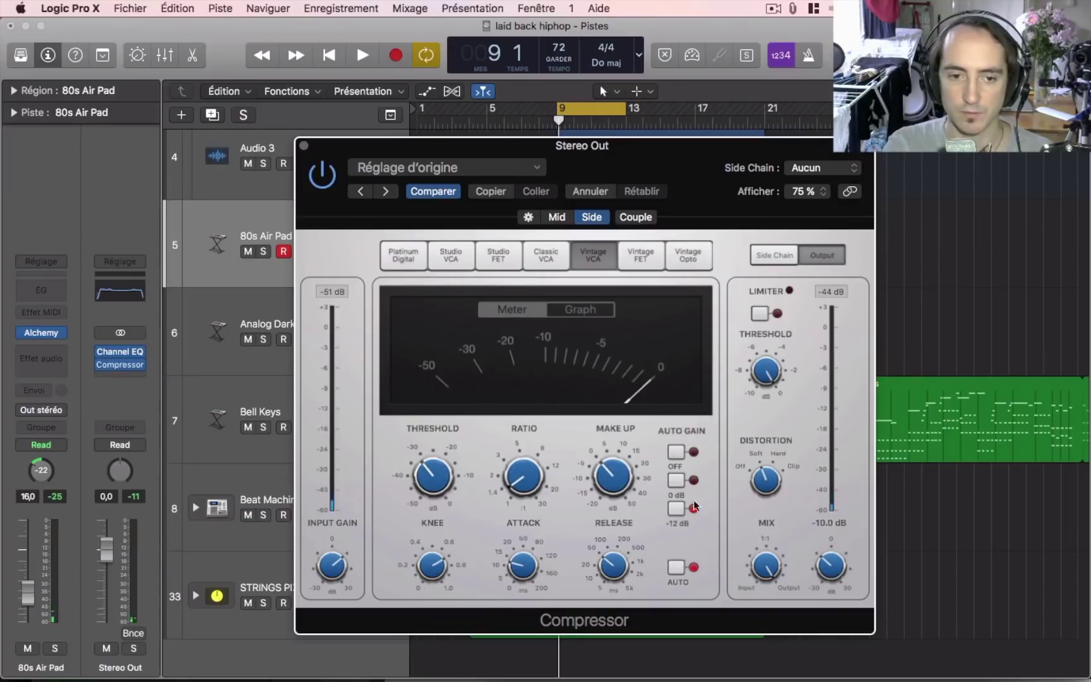
Try Side thresholds of -29.5, -49.5 and -26.5 dB
left_click_drag(436, 481, 430, 325)
key("space")
left_click_drag(433, 478, 430, 550)
key("space")
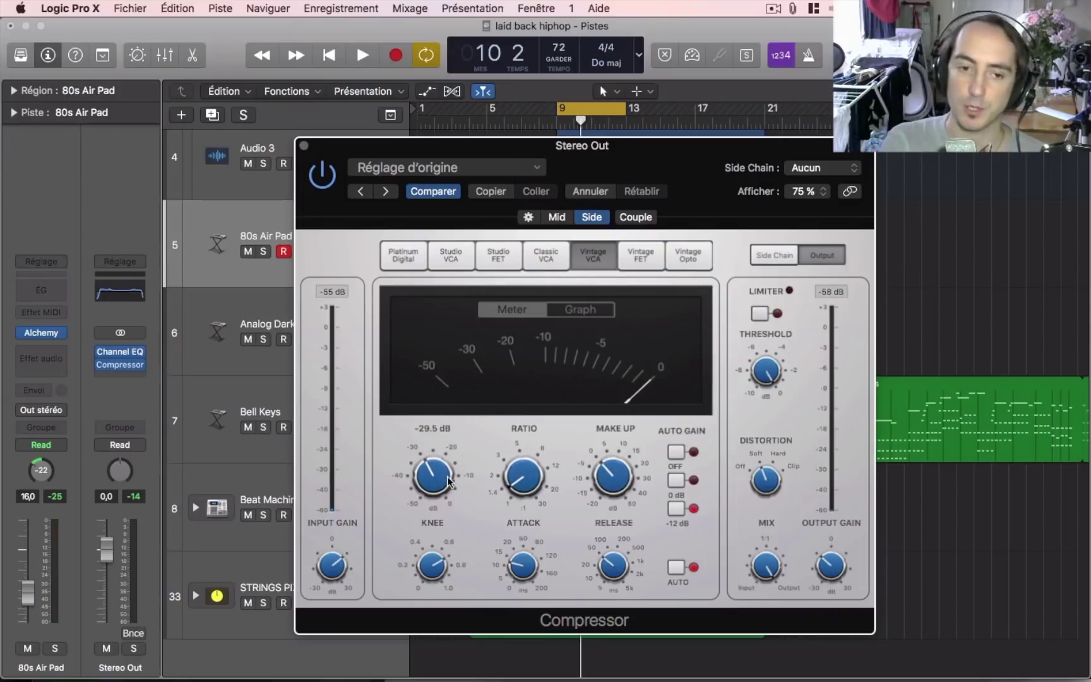
left_click_drag(436, 475, 424, 501)
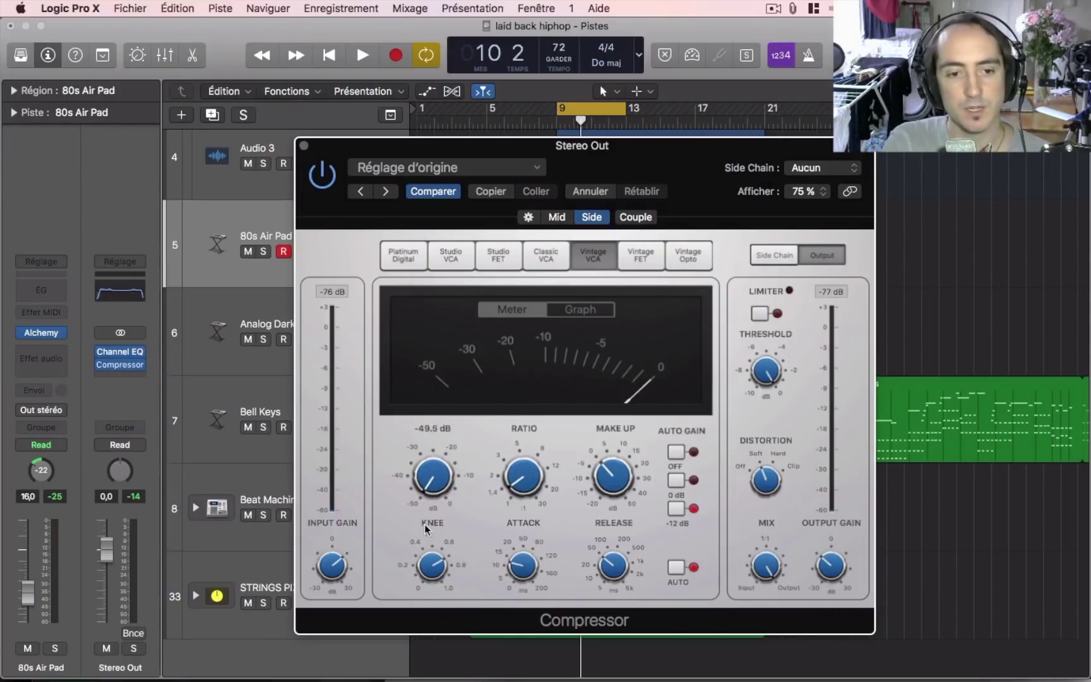
left_click_drag(434, 490, 425, 471)
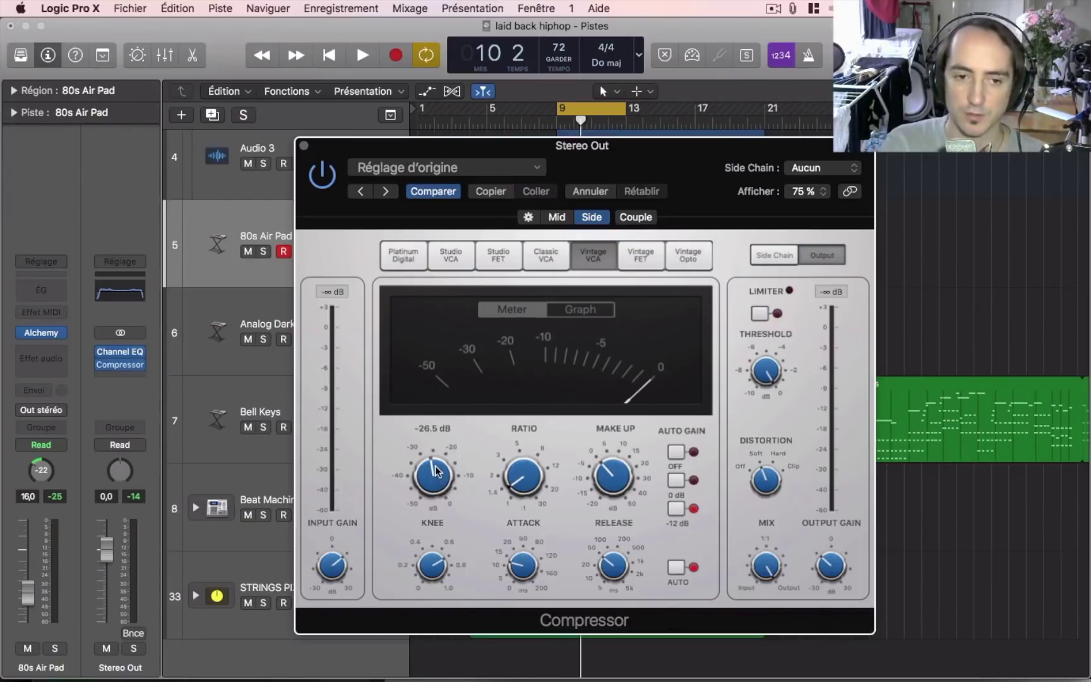
Set the Side threshold to -38.5 dB while listening with the graph display shown, and stop playback
key("space")
left_click_drag(435, 471, 434, 495)
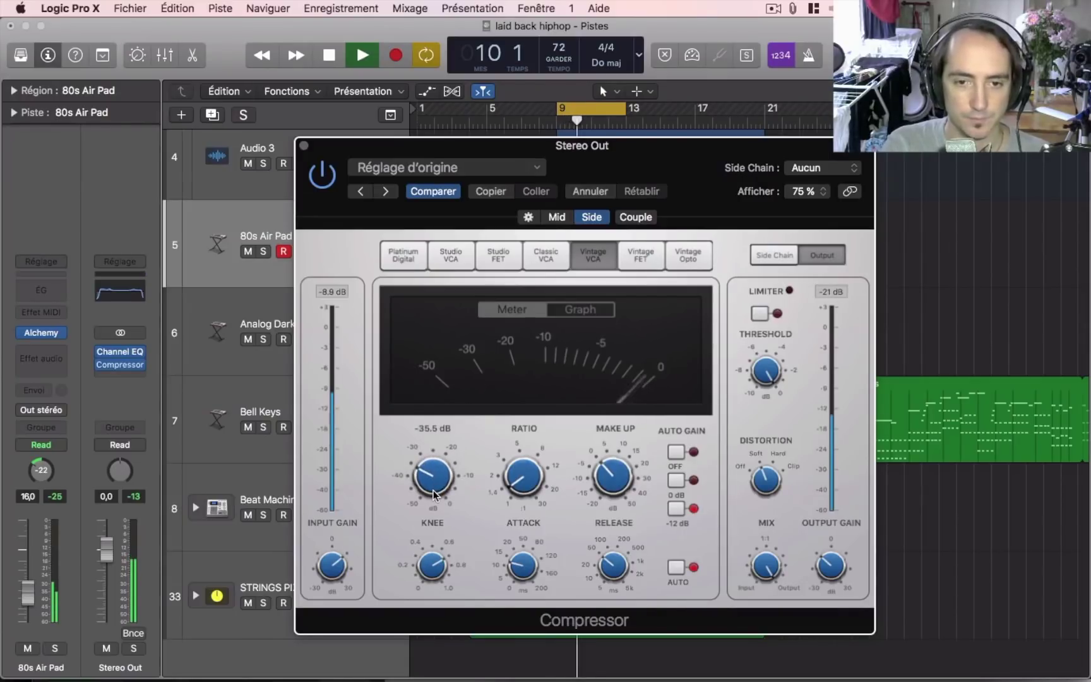
left_click(577, 306)
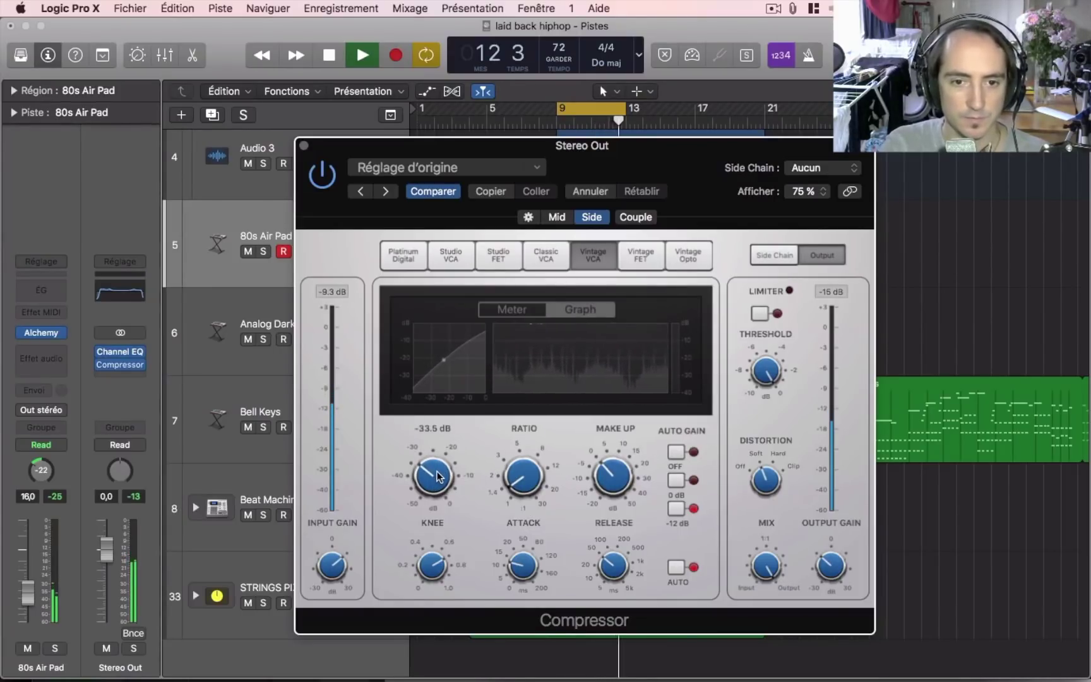
left_click_drag(439, 477, 435, 489)
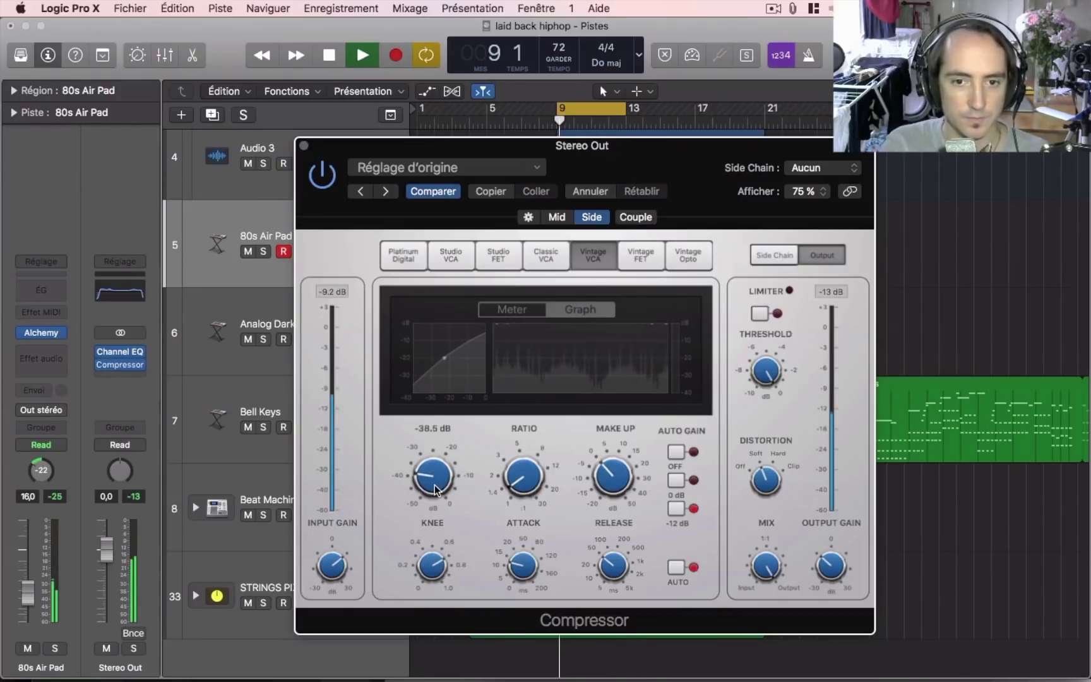
key("space")
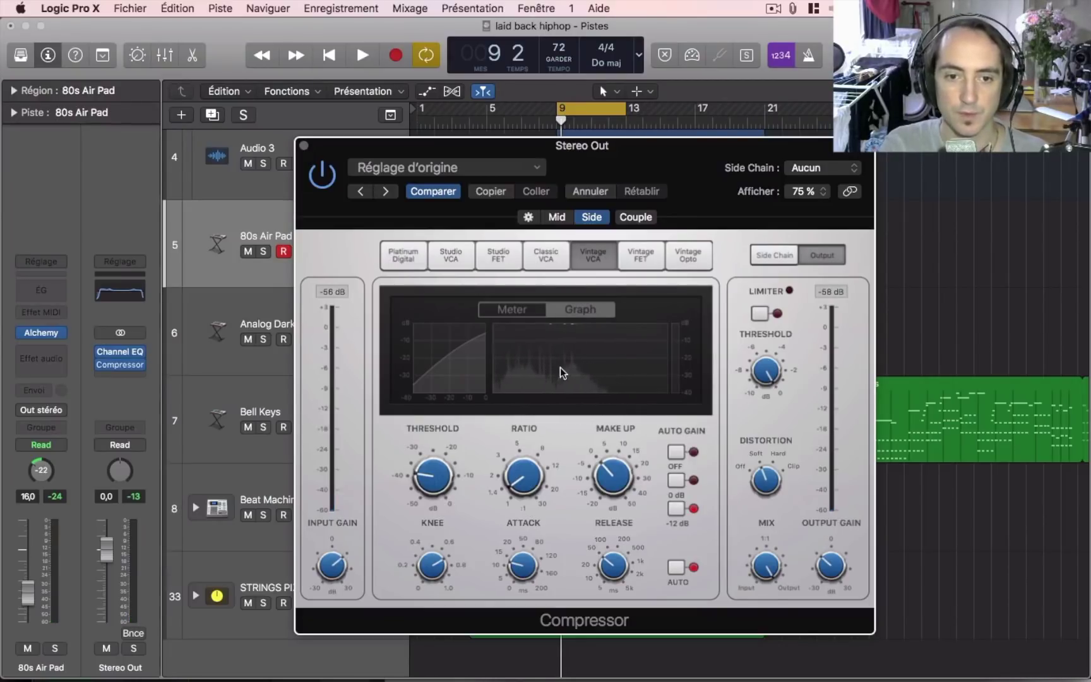
Show the Mid channel's graph display for comparison, and return to the Side channel's settings
mouse_move(428, 475)
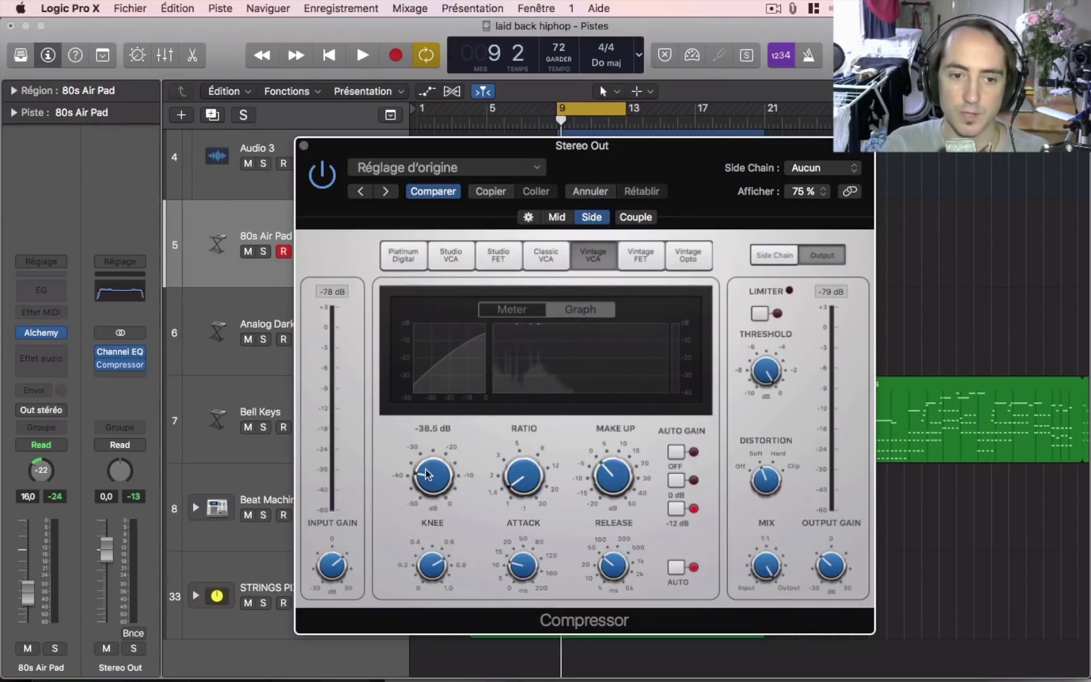
left_click(557, 217)
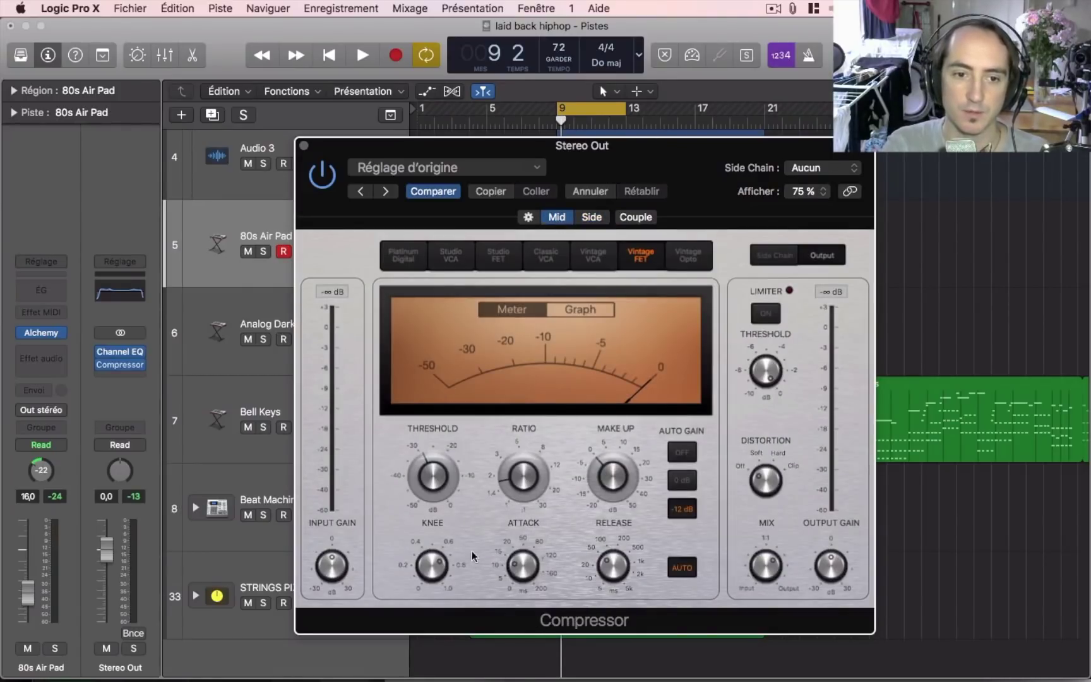
left_click(582, 309)
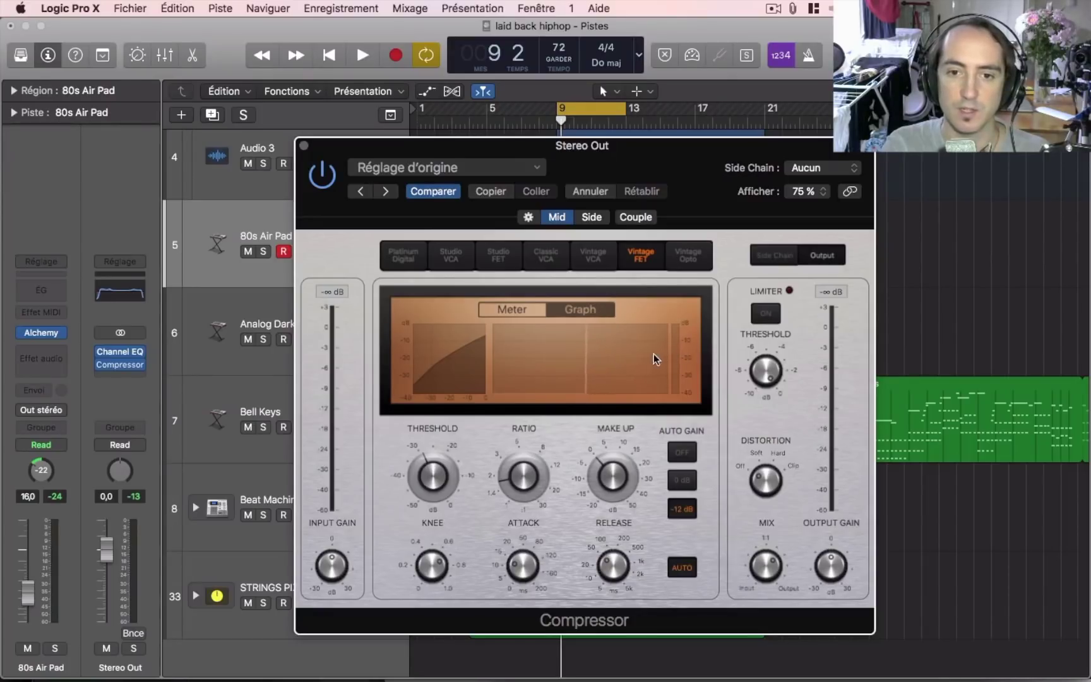
left_click(591, 216)
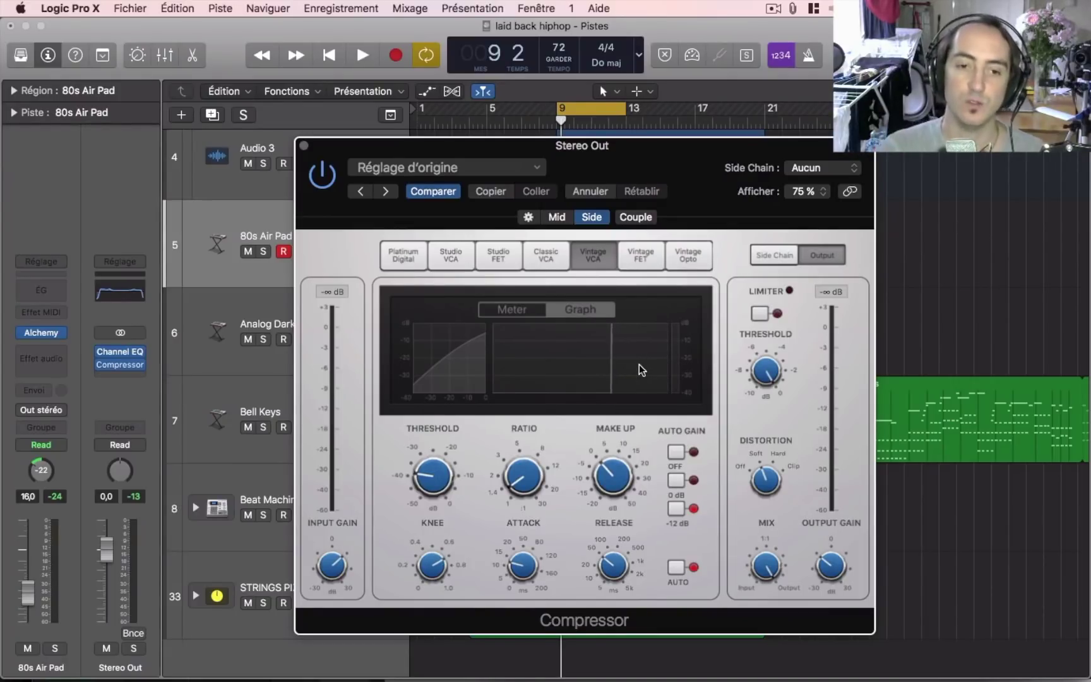
Try the Side threshold at -50.0 dB during playback, and raise the input gain further while lowering the output gain less strongly
key("space")
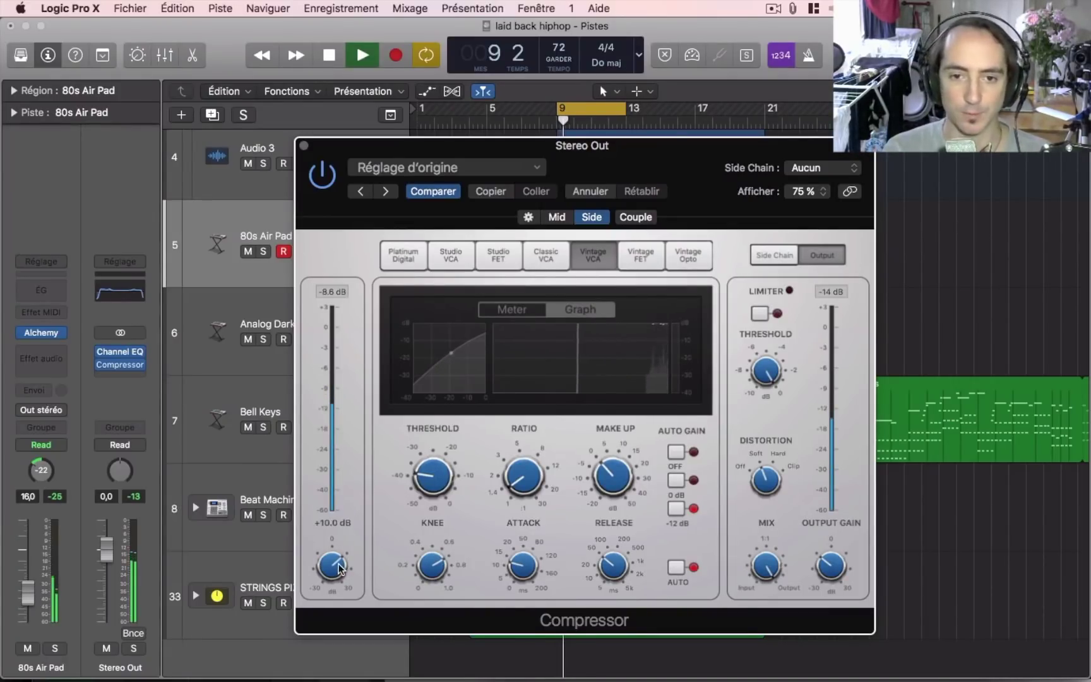
left_click_drag(432, 477, 434, 510)
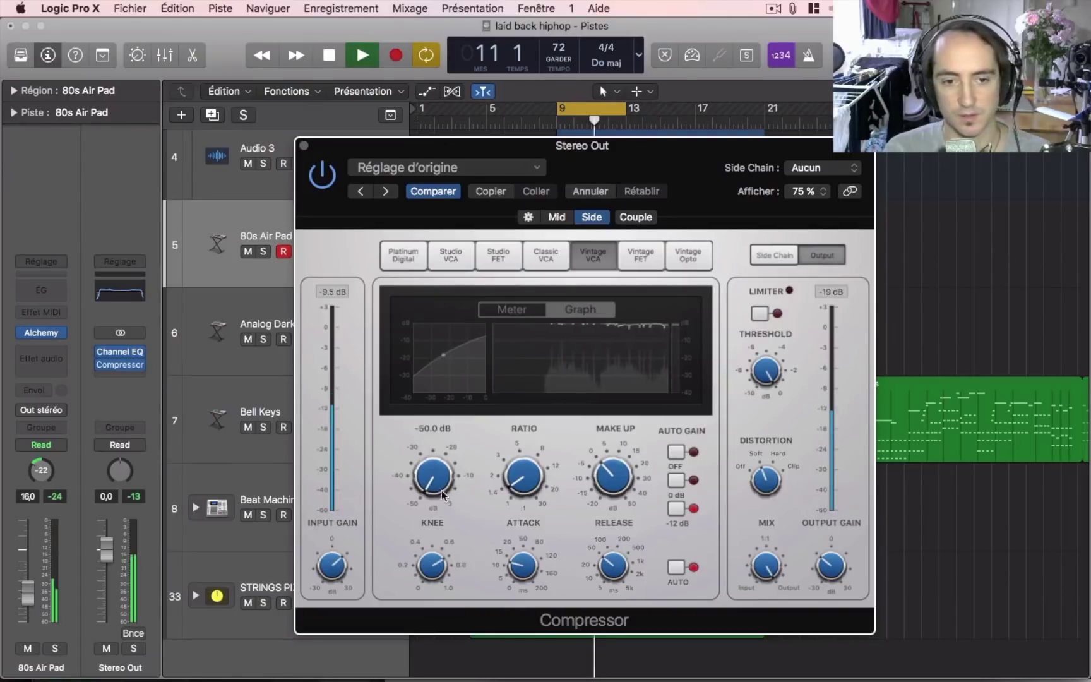
key("space")
left_click_drag(435, 488, 431, 466)
left_click_drag(335, 571, 335, 556)
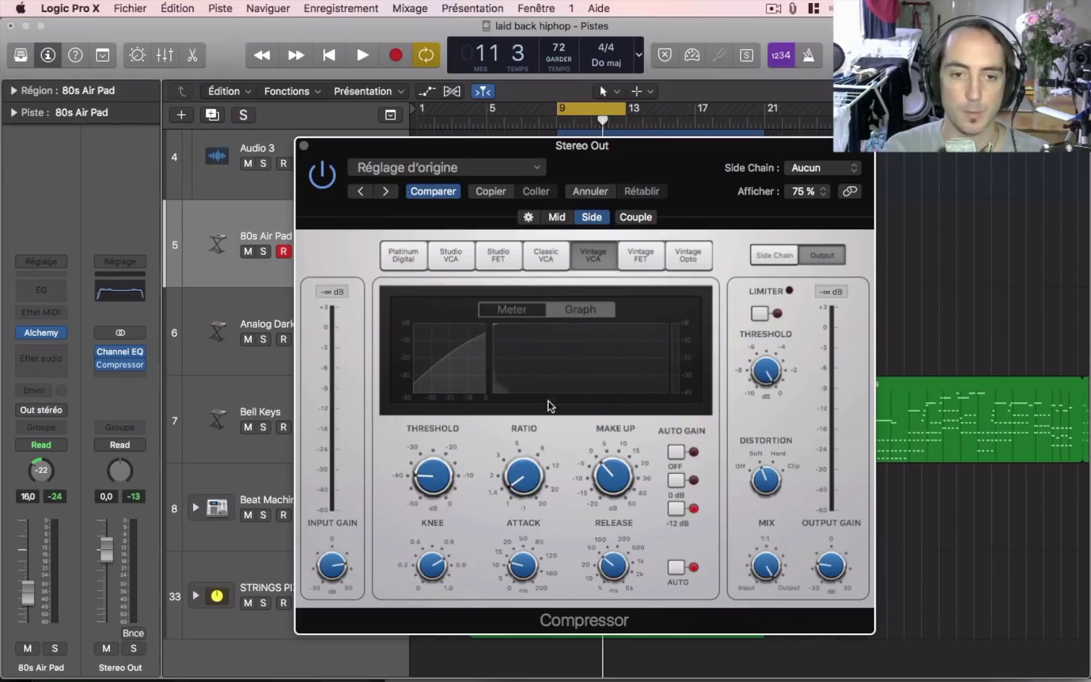
Raise the Side threshold to slightly above -36.0 dB while listening, and set the mix to 0.0 %
key("space")
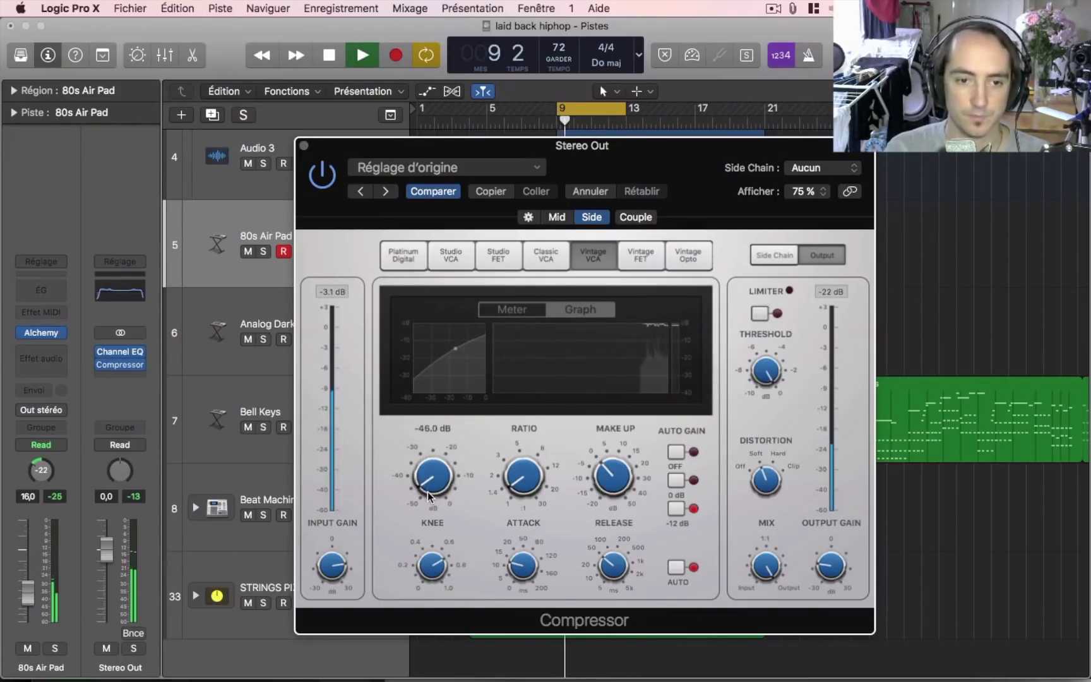
left_click_drag(427, 491, 417, 448)
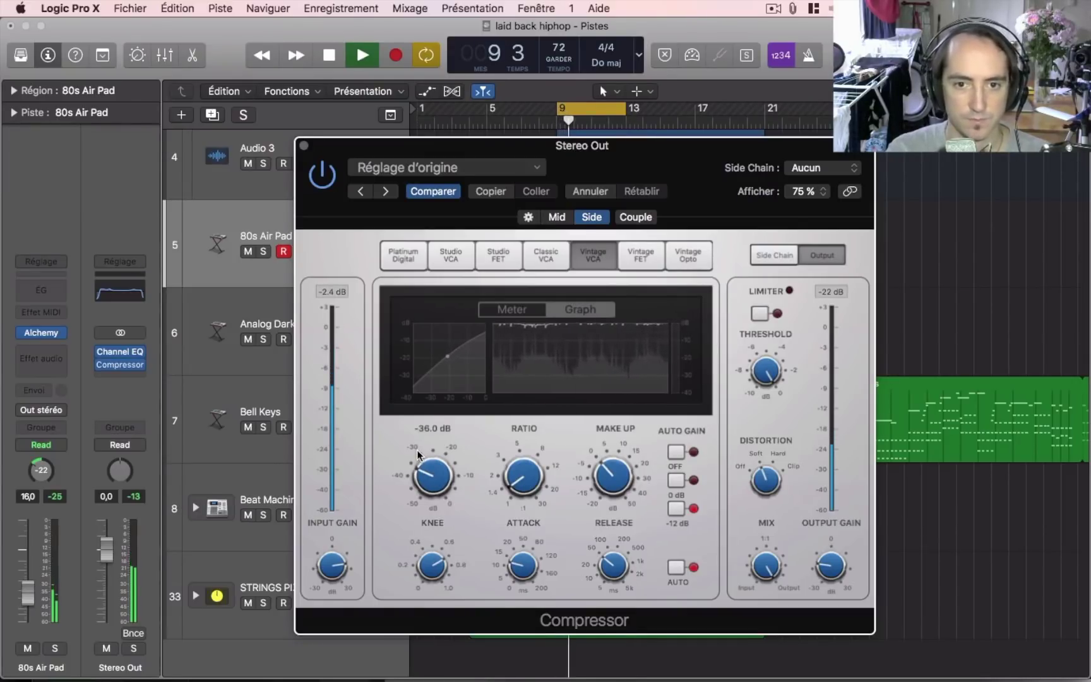
left_click_drag(417, 449, 416, 448)
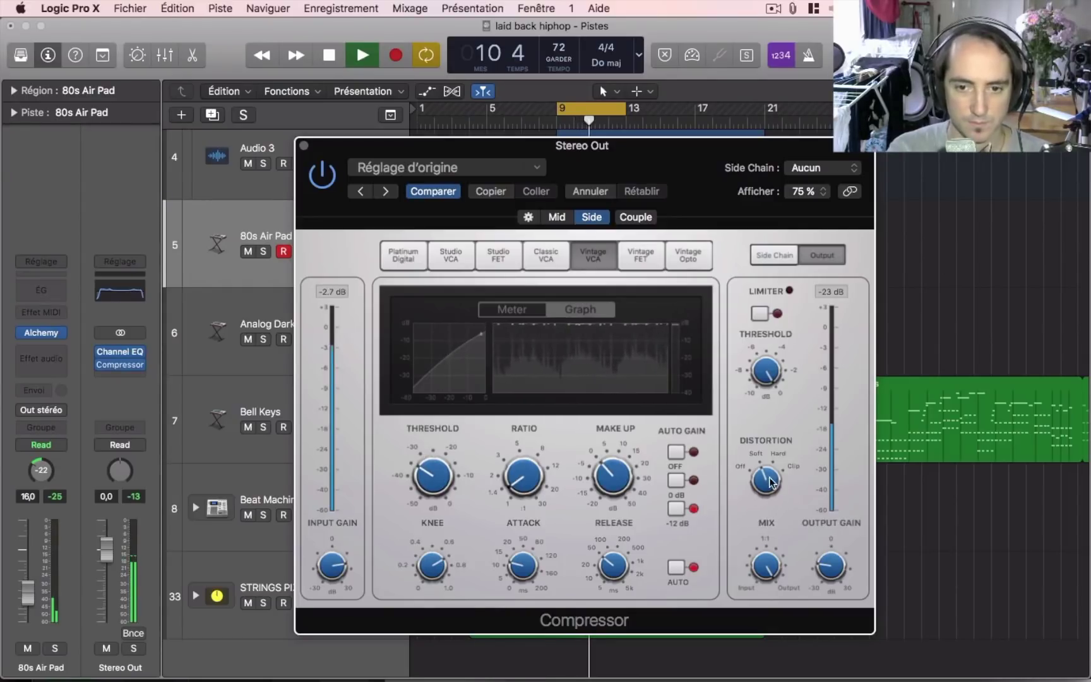
key("space")
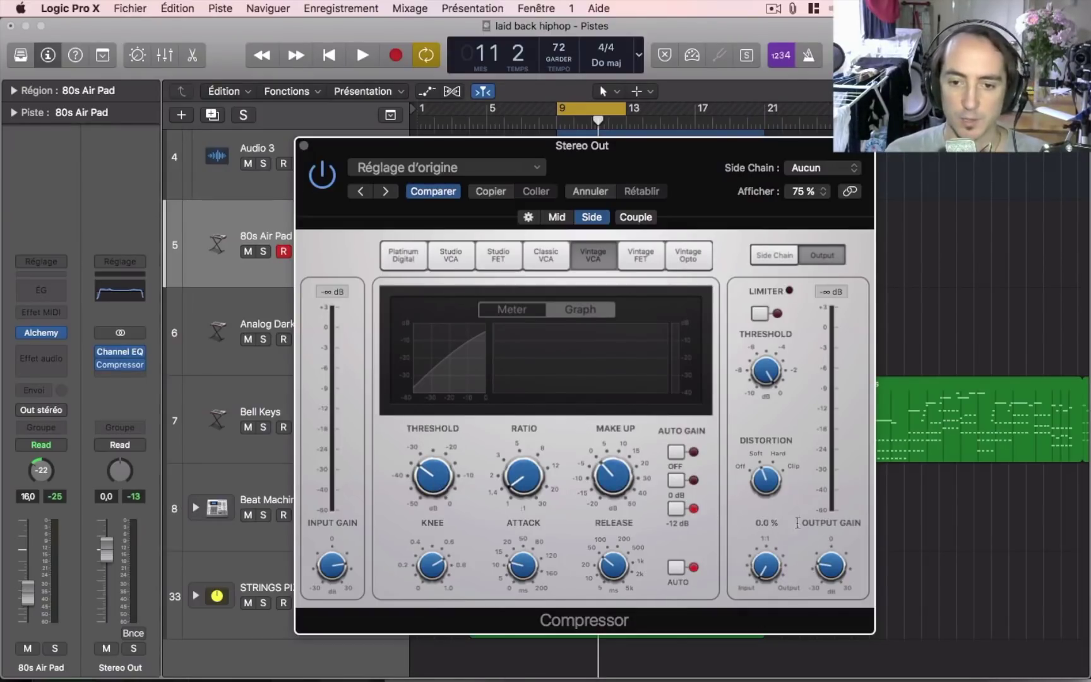
Blend the compressed Side signal back in during playback, bringing the mix up to around the 1:1 position
key("space")
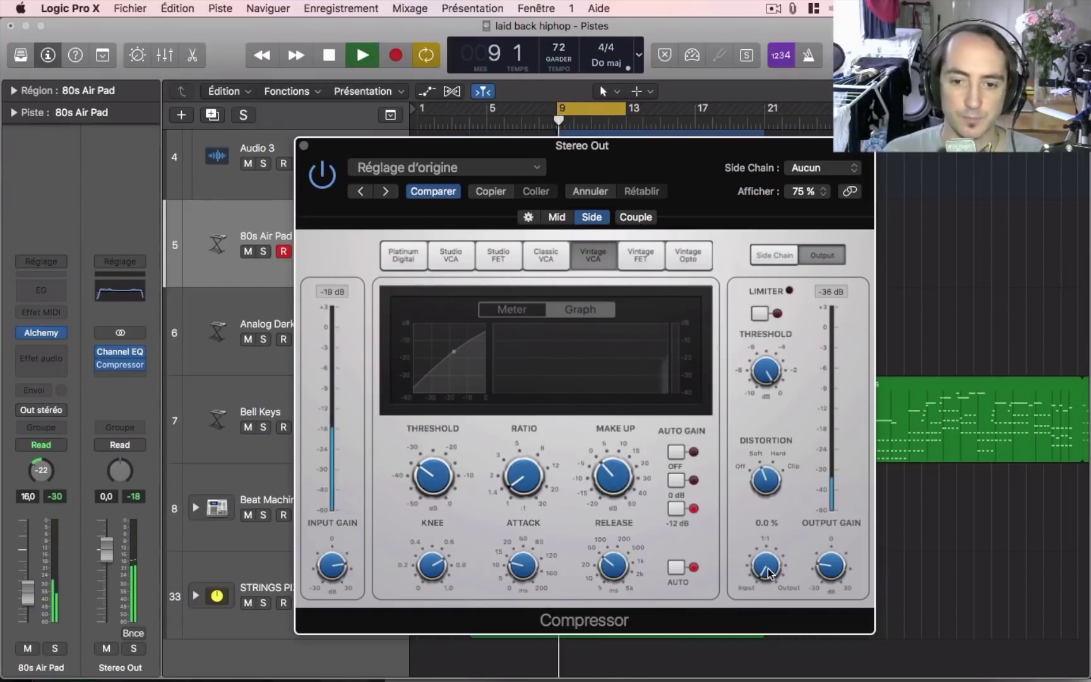
scroll(768, 572, "up", 2)
left_click_drag(767, 572, 774, 242)
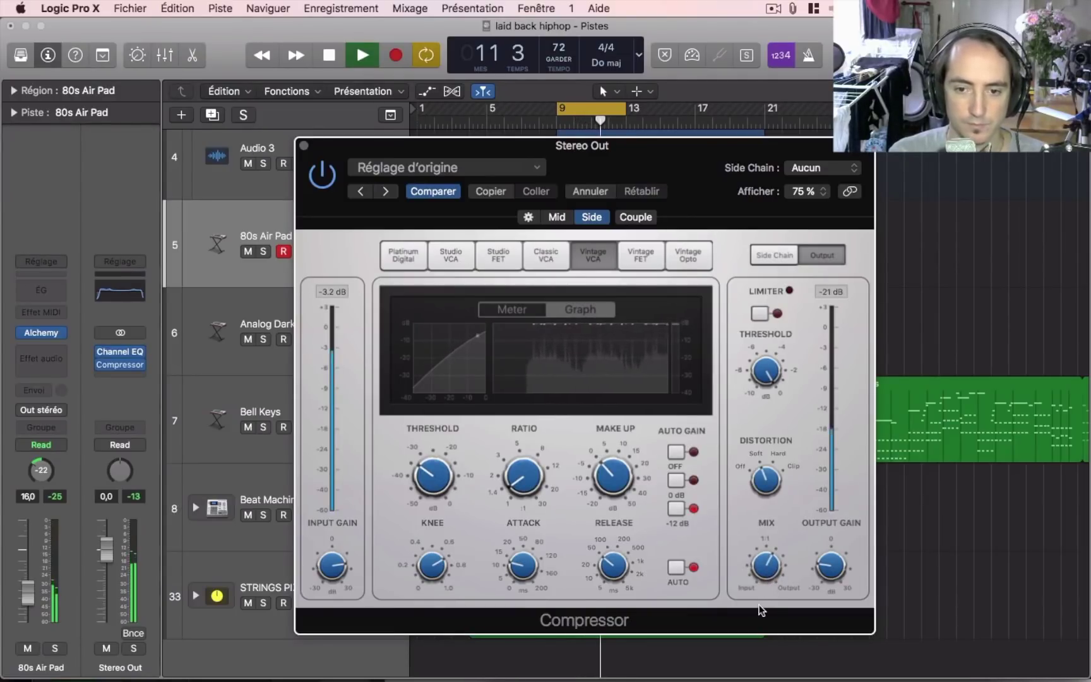
left_click_drag(764, 577, 767, 402)
key("space")
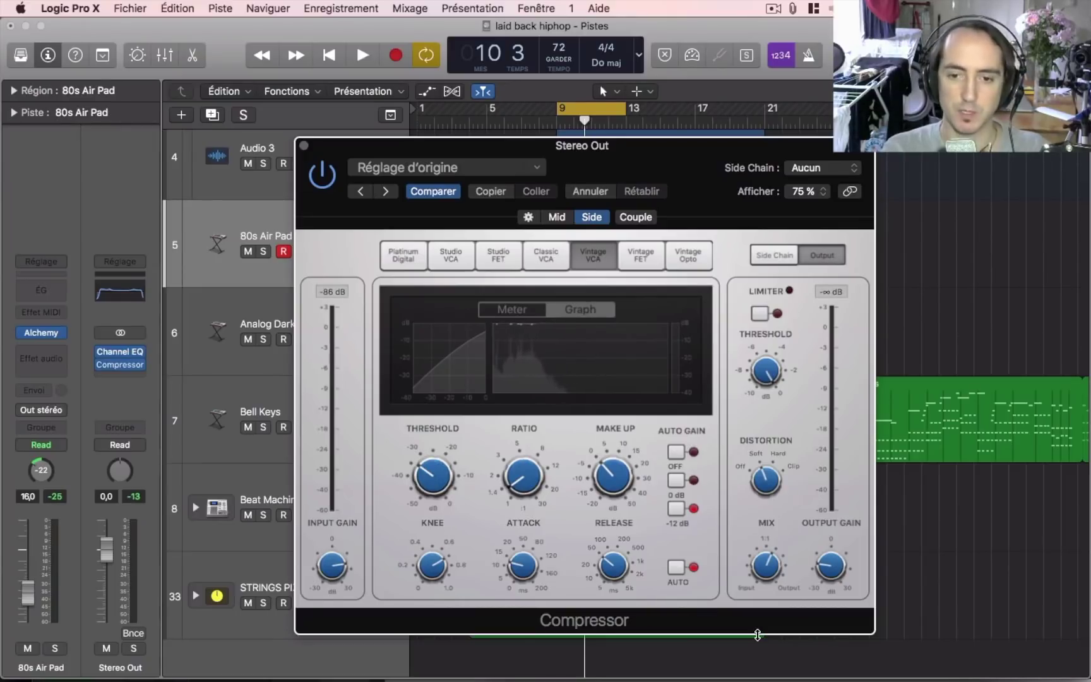
key("space")
left_click_drag(770, 563, 771, 565)
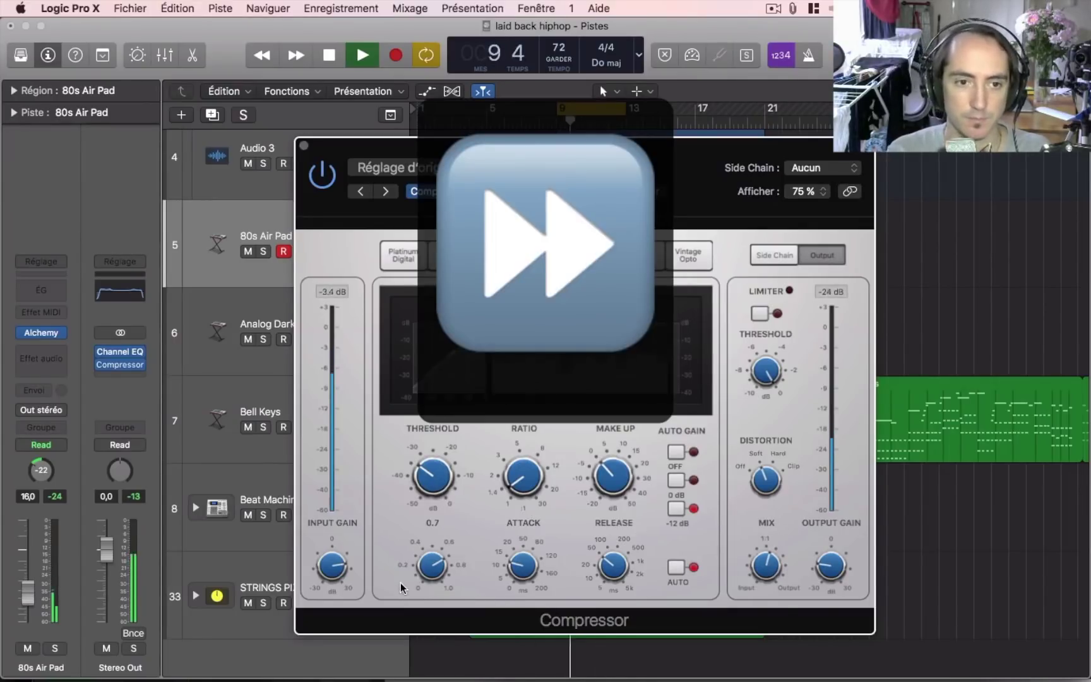
Reset the Side channel's input gain, output gain and mix to their defaults, and restart playback
left_click(332, 565, "alt")
left_click(917, 540, "super")
left_click(766, 564, "alt")
key("space")
key("space")
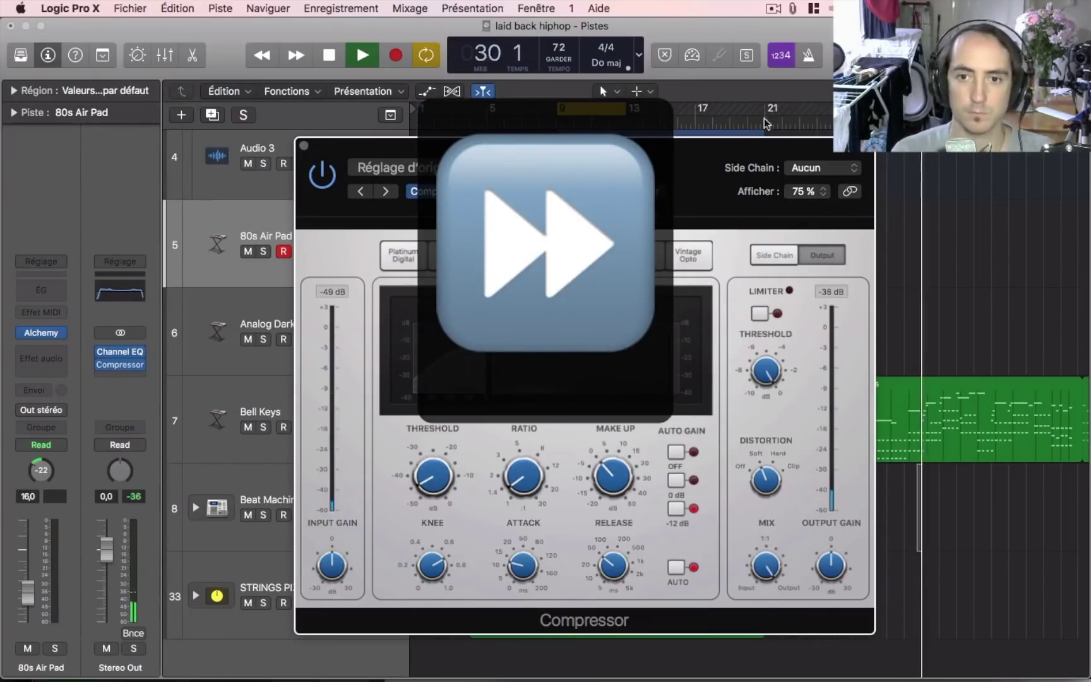
Replay the loop from bar 9, setting the Side input gain to +11.0 dB and threshold to -40.0 dB, and raising the ratio slightly
left_click(568, 124)
left_click_drag(332, 564, 332, 547)
left_click_drag(433, 477, 433, 469)
left_click_drag(523, 485, 522, 479)
Lower the Side output gain, set the mix past the 1:1 position and shorten the attack while listening, and stop playback
left_click_drag(830, 566, 830, 581)
left_click_drag(774, 500, 772, 537)
left_click_drag(524, 566, 528, 574)
key("space")
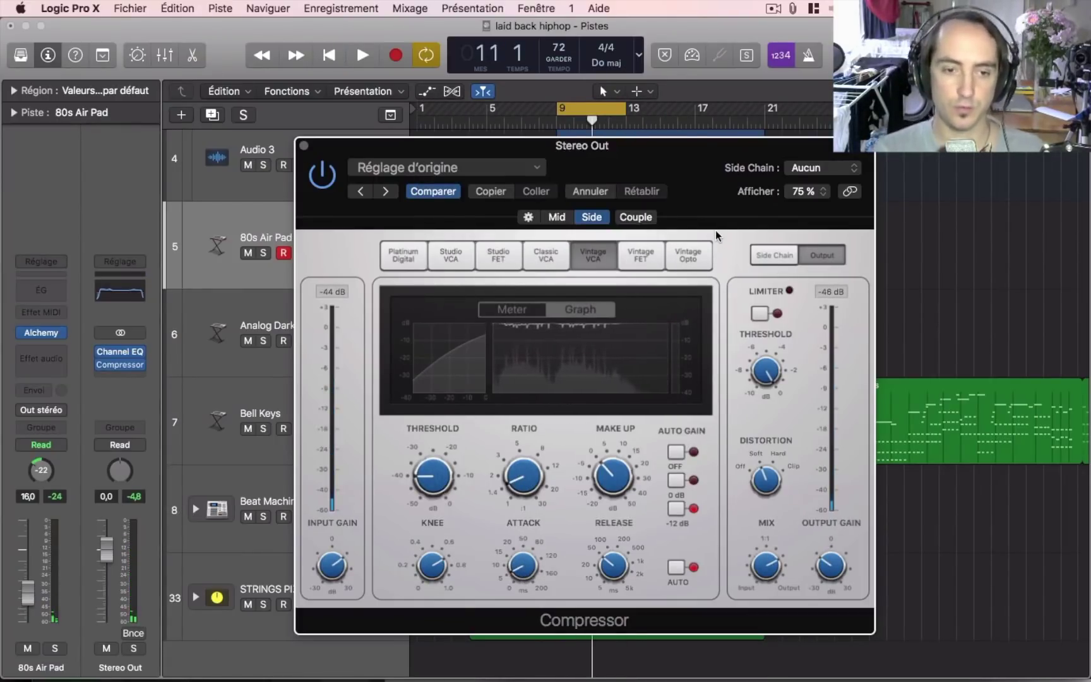
Review the Side channel's input gain, threshold, attack, mix and distortion settings, and audition the loop with them
mouse_move(321, 570)
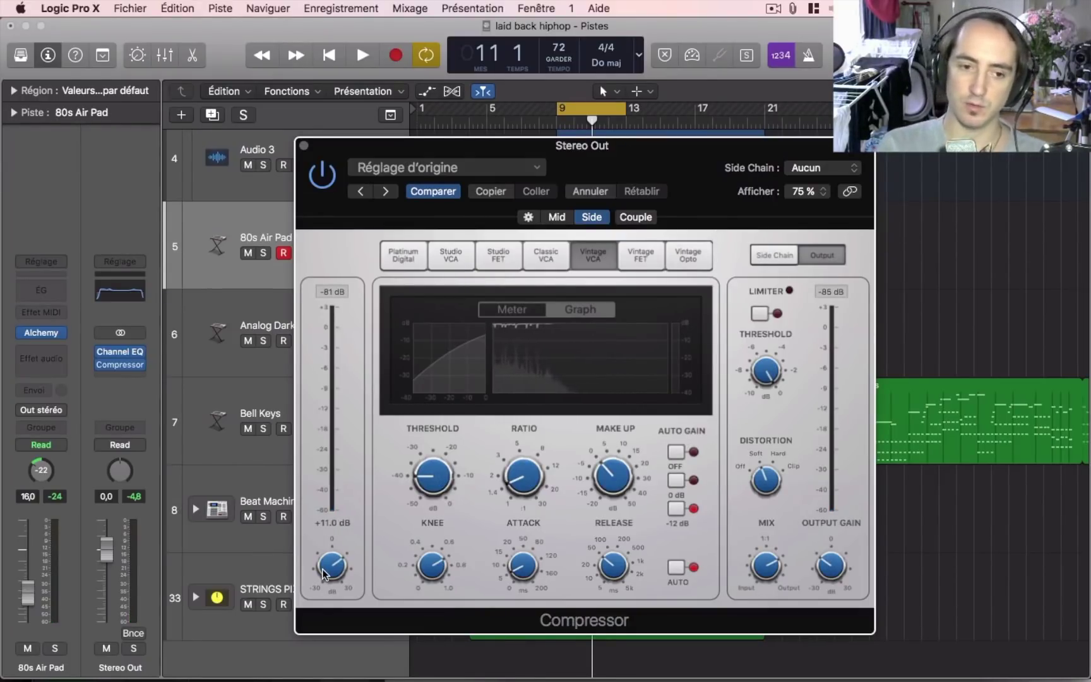
mouse_move(459, 483)
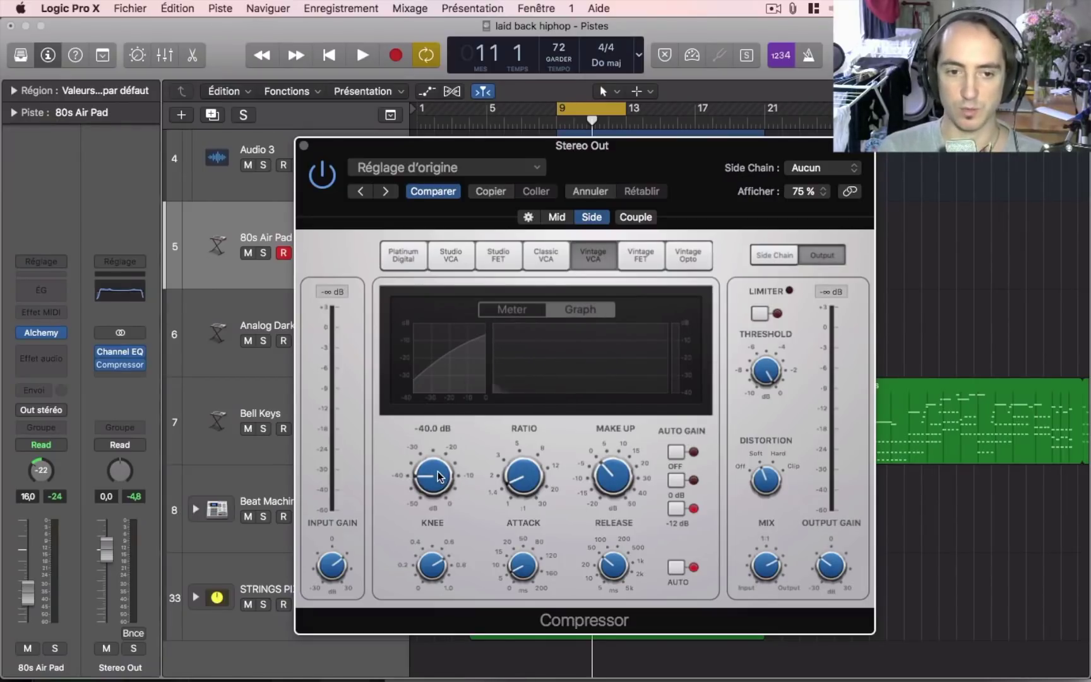
mouse_move(522, 570)
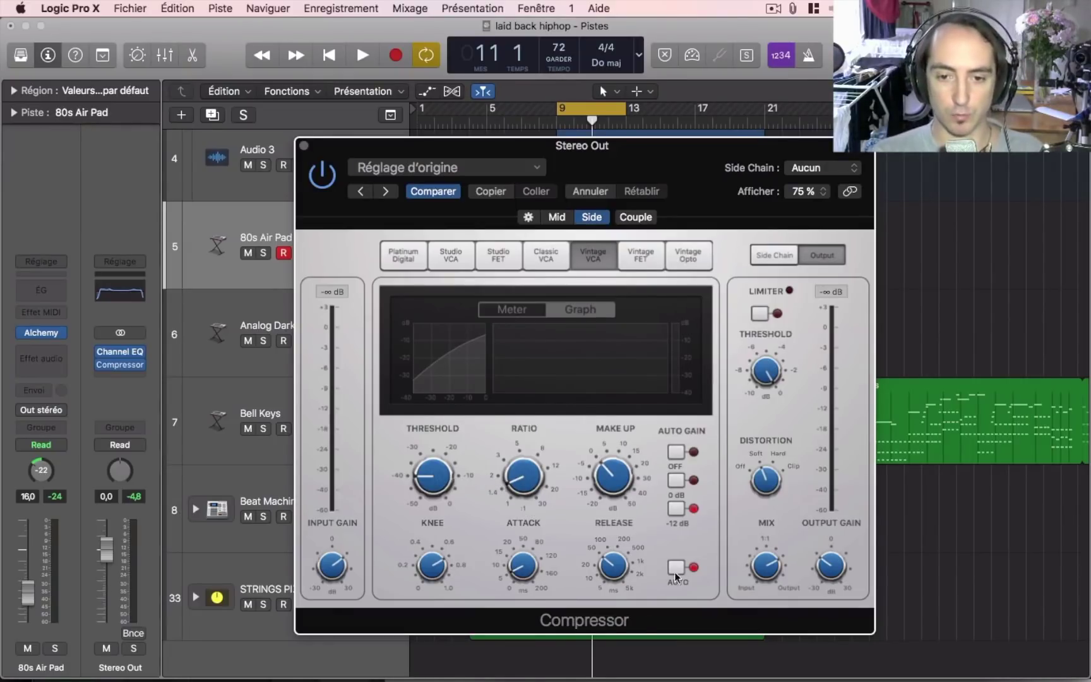
mouse_move(769, 562)
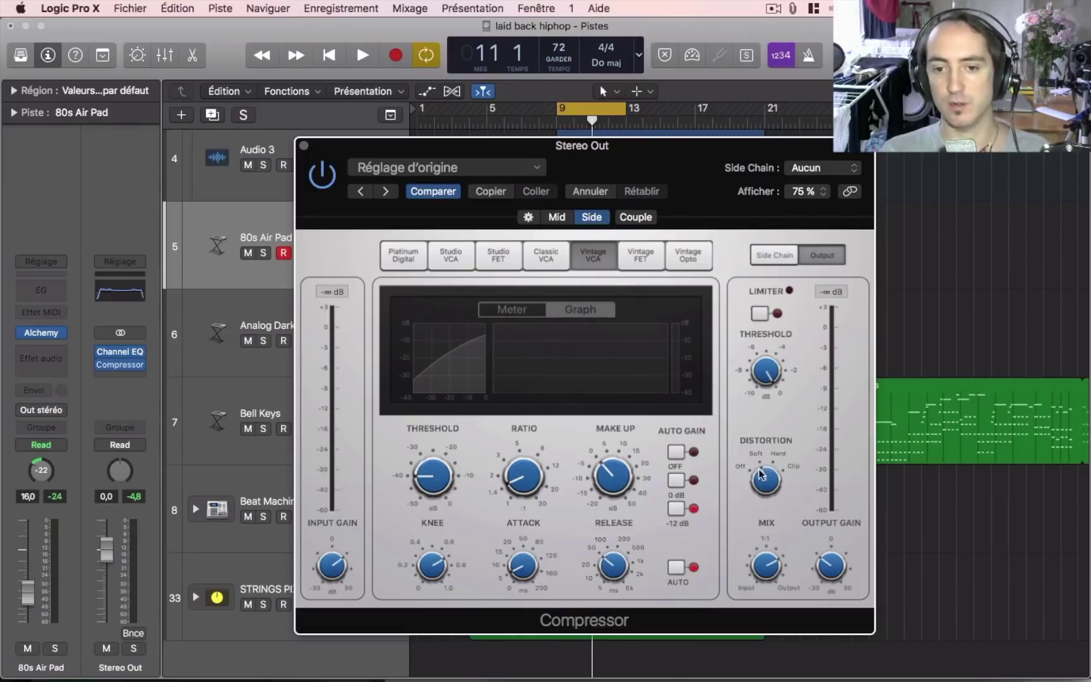
key("space")
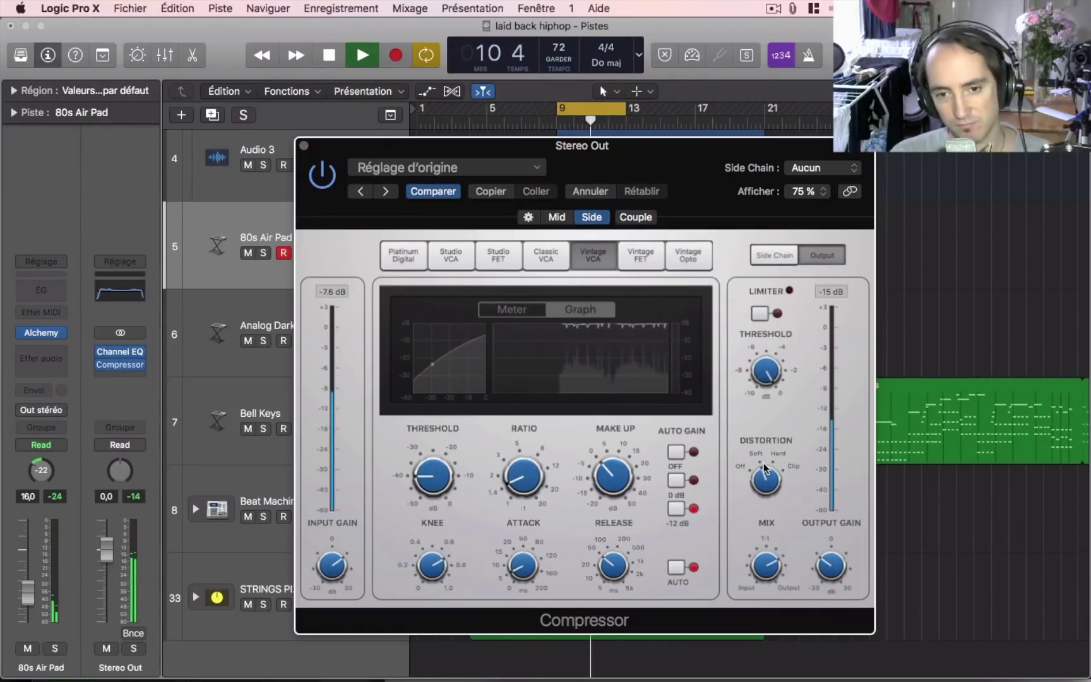
key("space")
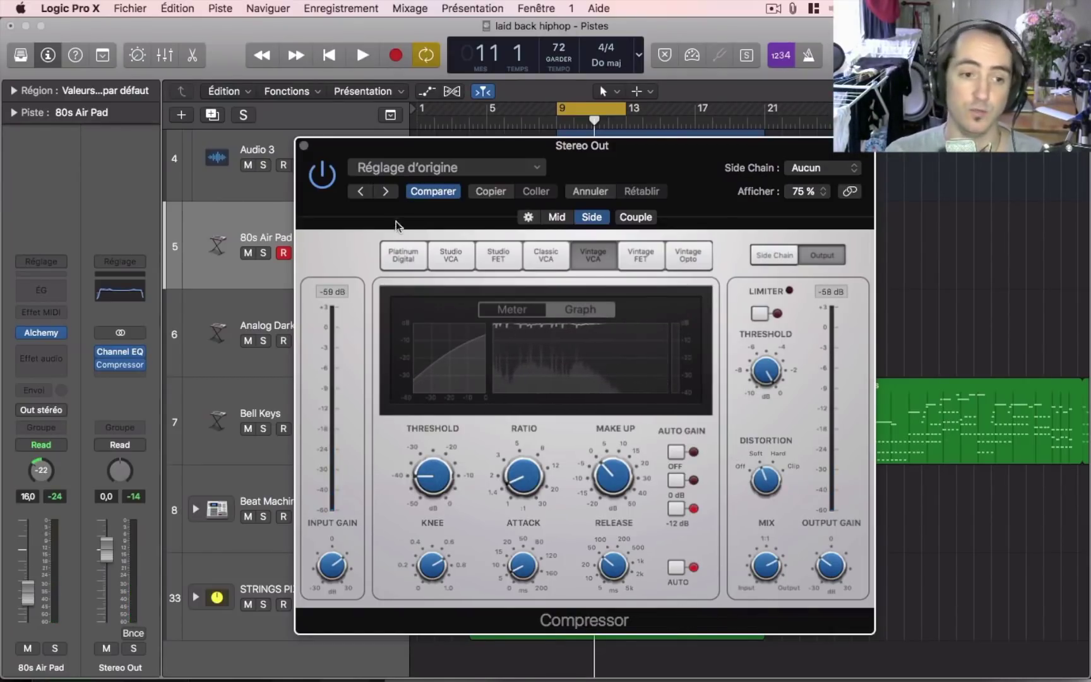
Close the Compressor and compare the loop with Channel EQ and Compressor bypassed on the stereo output and with both re-enabled
left_click(304, 145)
mouse_move(124, 354)
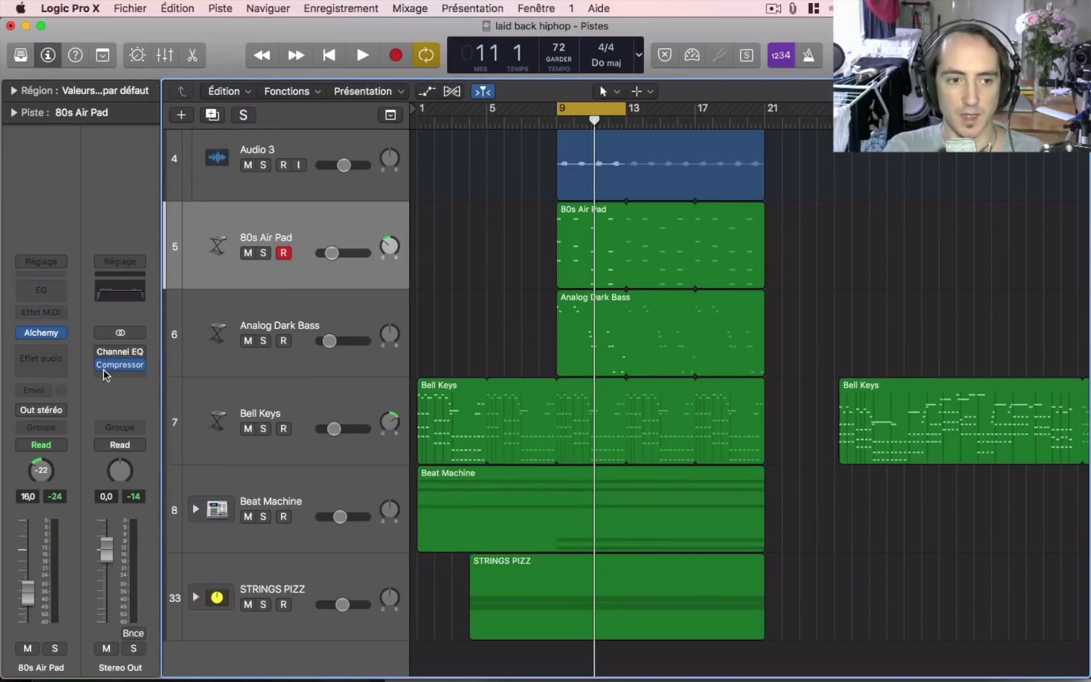
key("space")
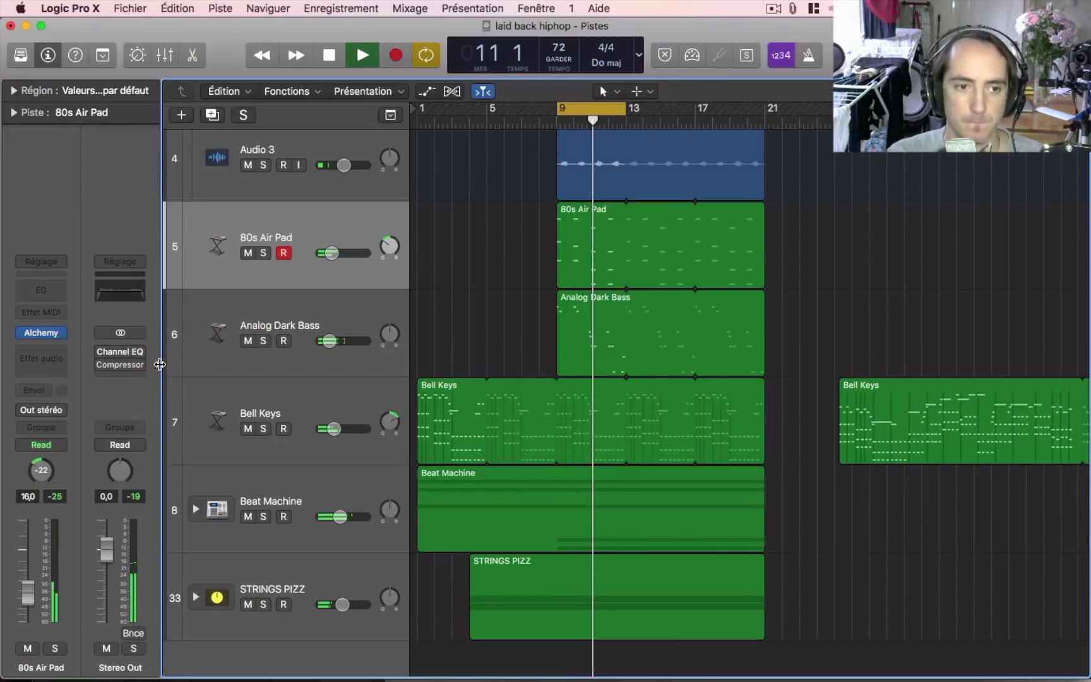
key("space")
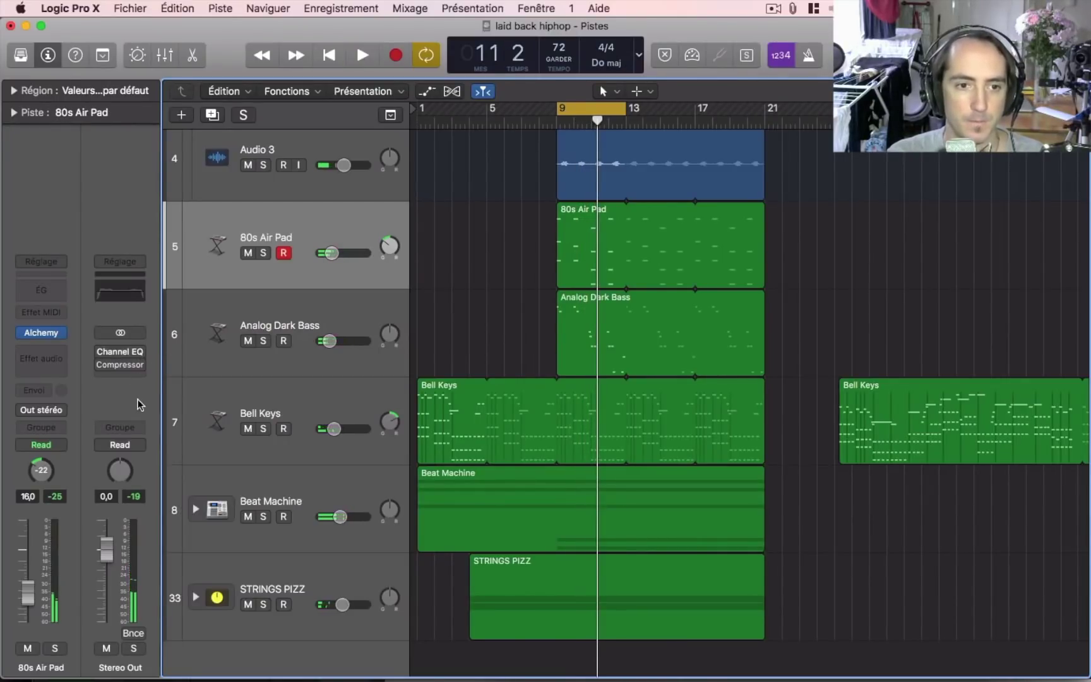
left_click(102, 351)
left_click(101, 365)
key("space")
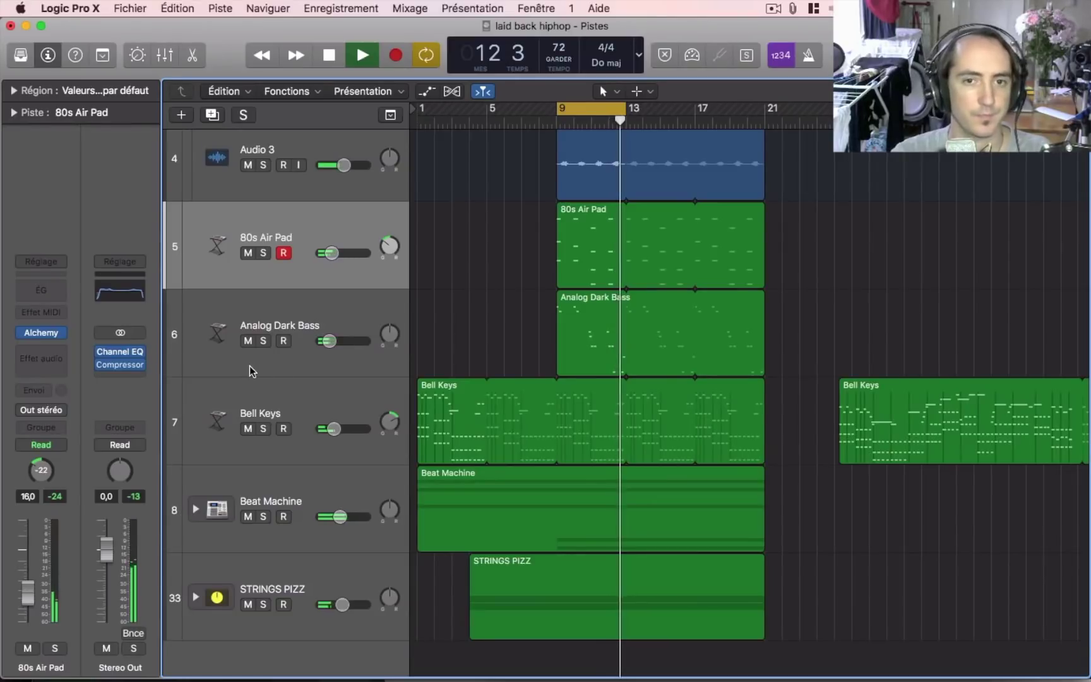
key("space")
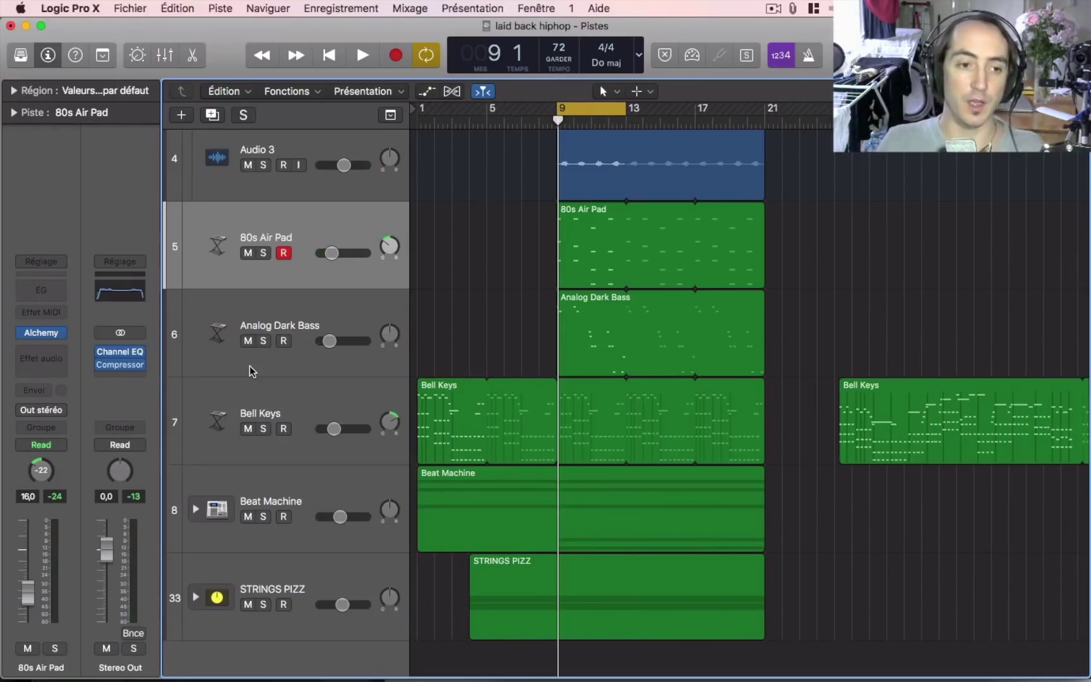
Show the stereo output's Compressor settings for the Mid channel, and close the plug-in window
left_click(121, 366)
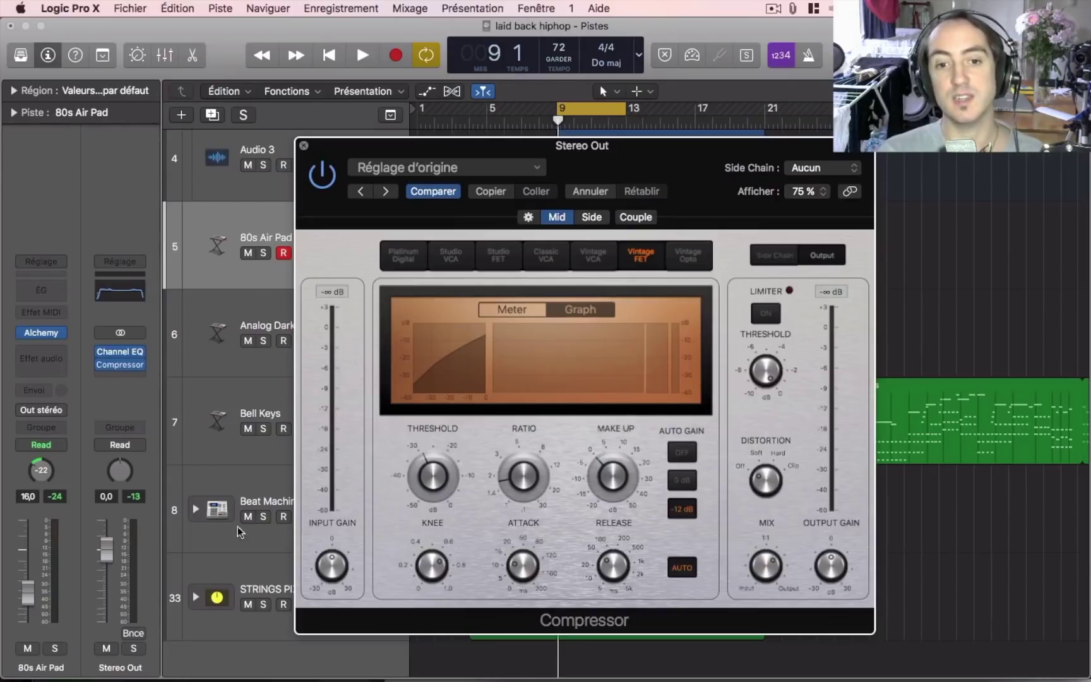
left_click(304, 145)
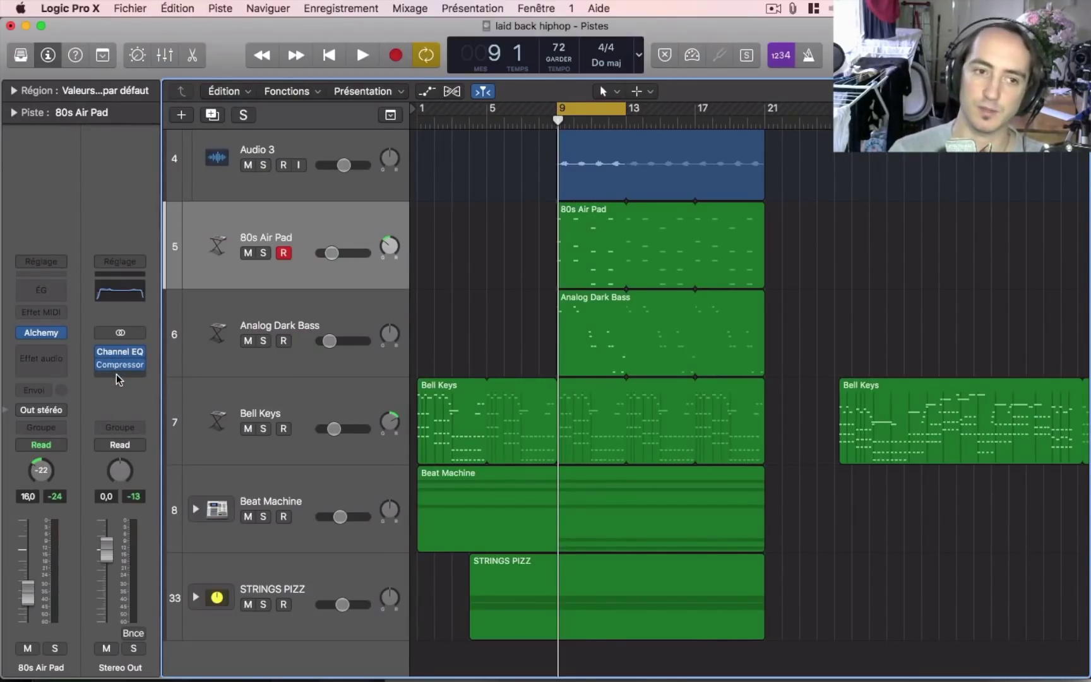
During playback, insert a dual-mono Adaptive Limiter after the Compressor on the stereo output and switch its channel configuration to mid/side
mouse_move(114, 368)
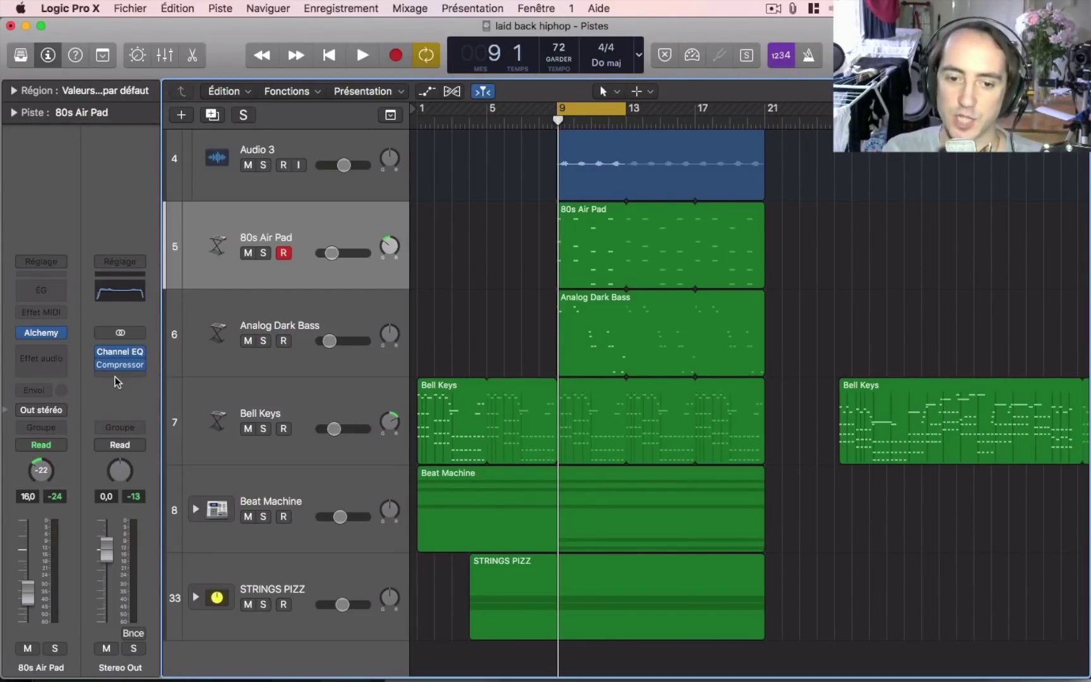
key("space")
left_click(115, 376)
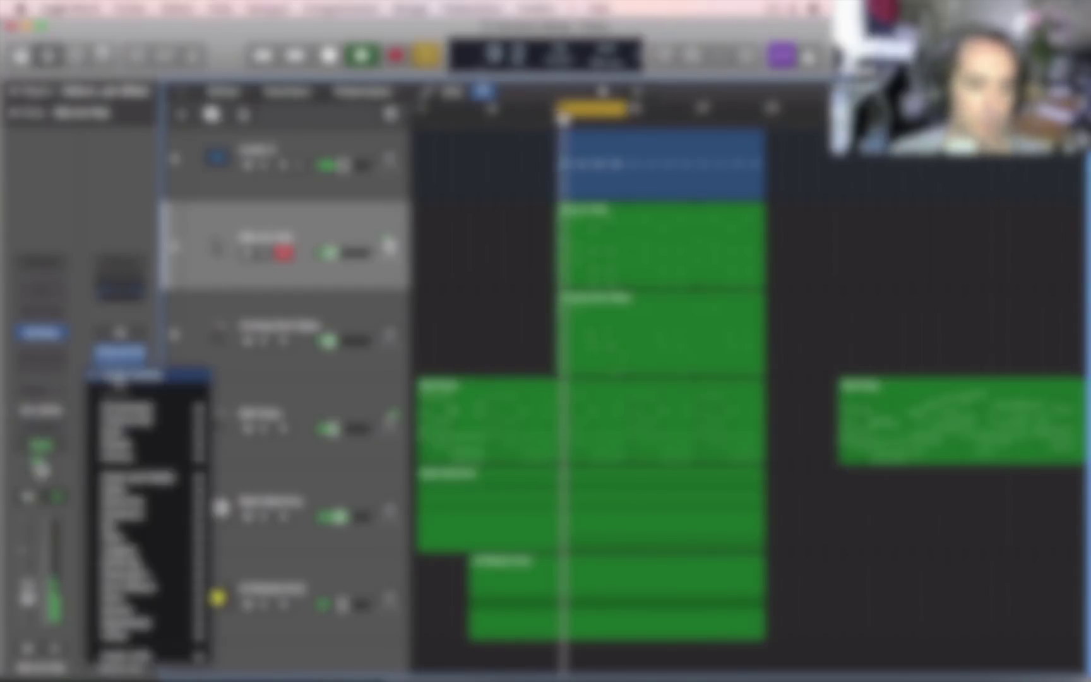
mouse_move(152, 518)
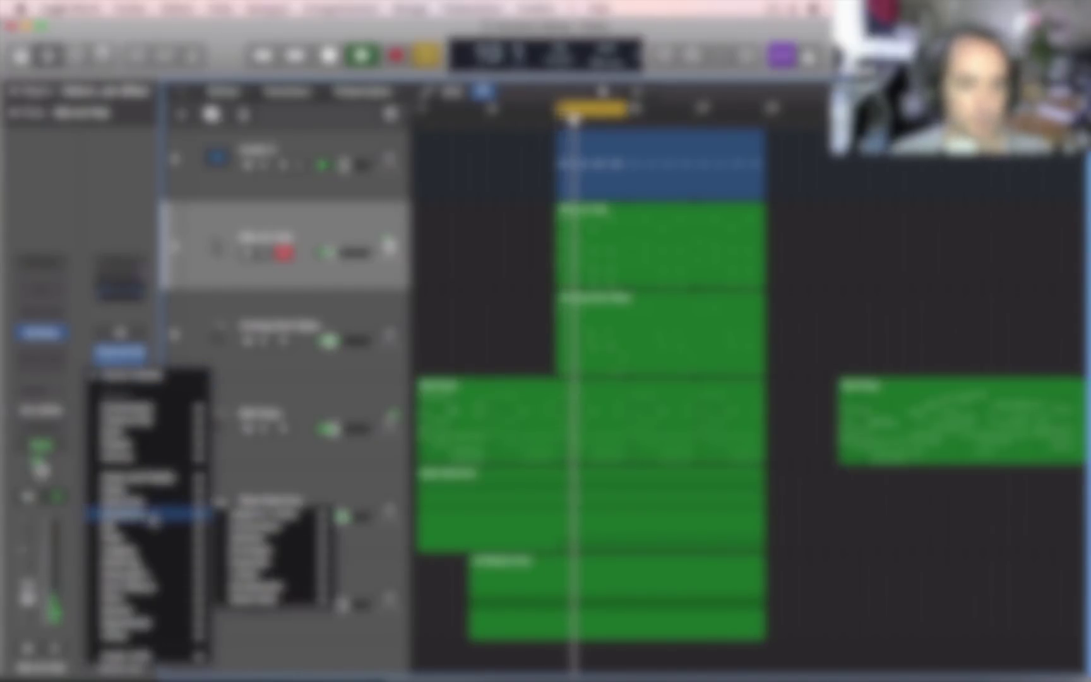
left_click(360, 521)
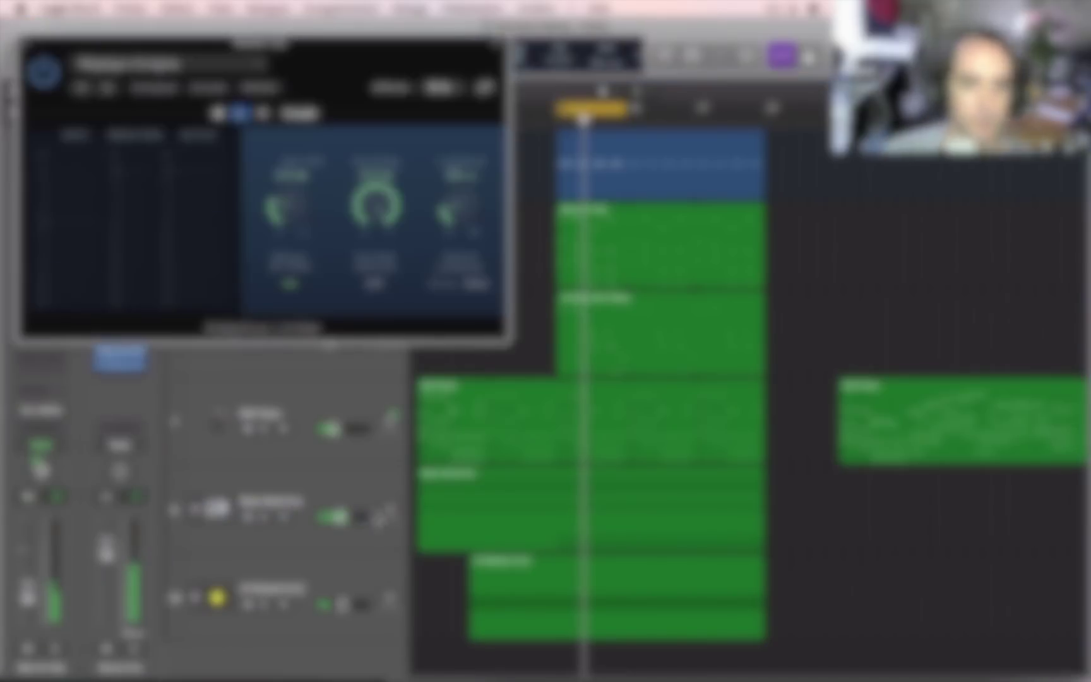
left_click_drag(262, 46, 517, 147)
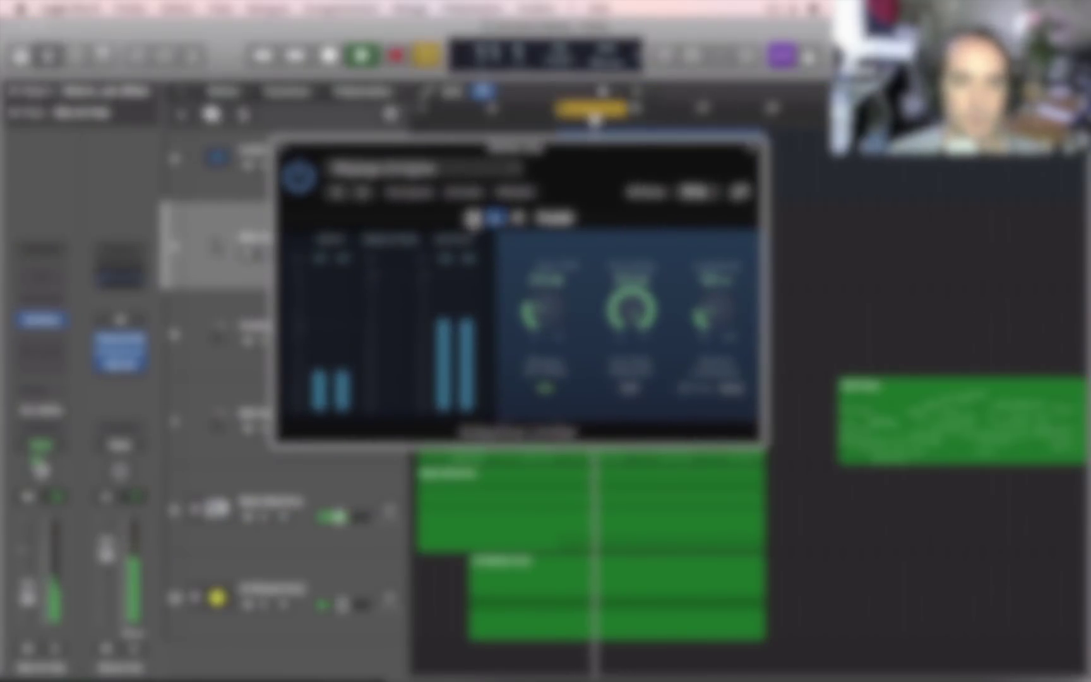
left_click(472, 218)
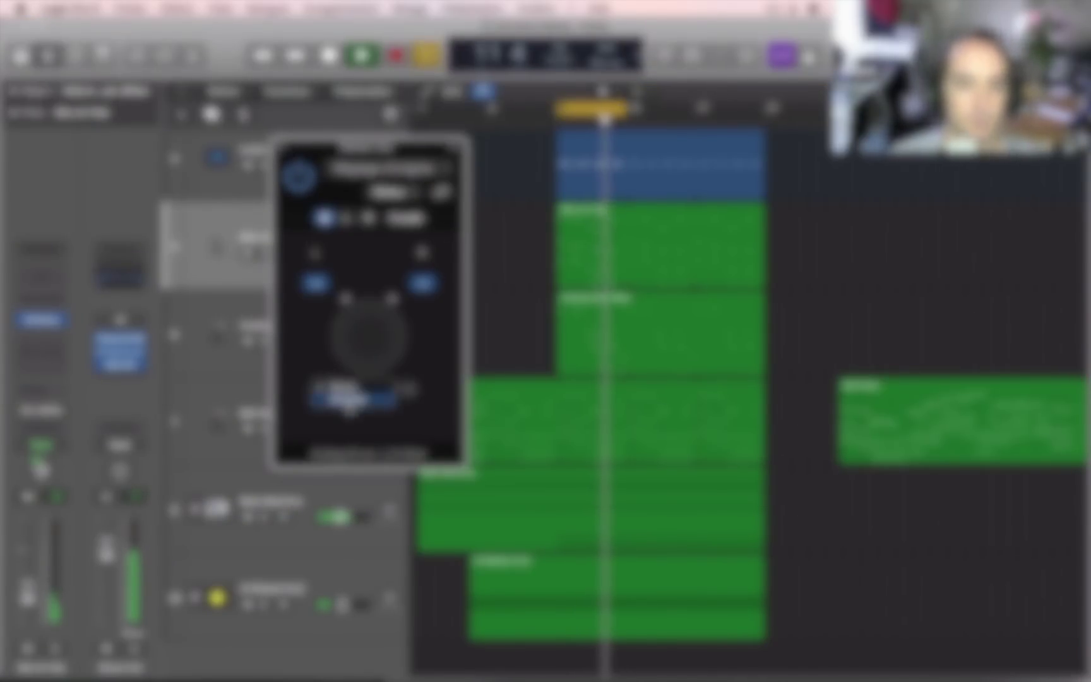
left_click(353, 218)
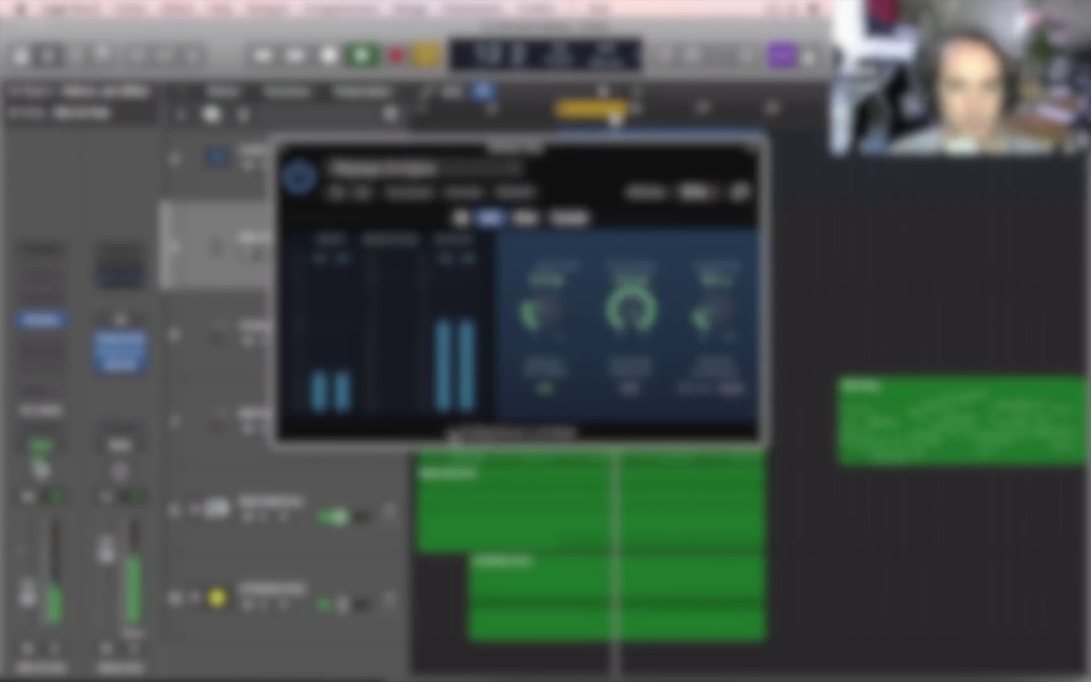